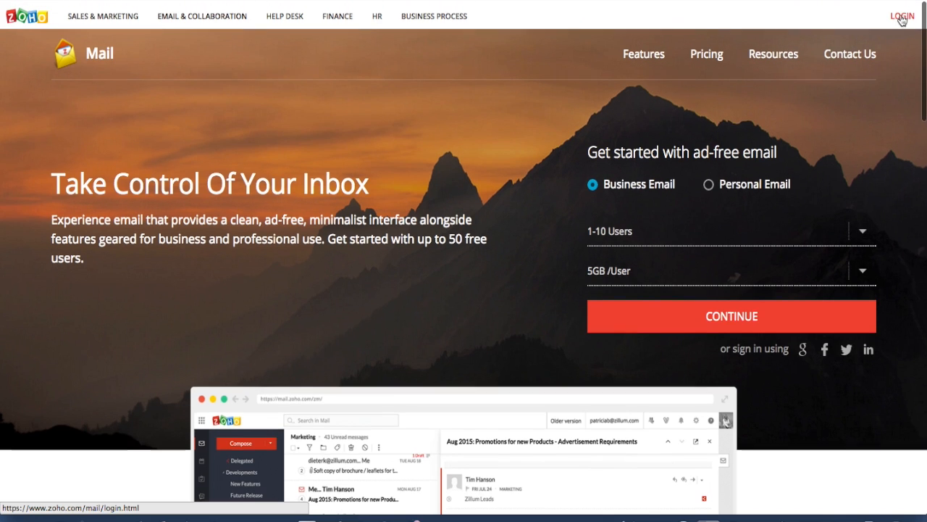
Log in to Zoho Mail with the work account's email address and password
{"action": "left_click", "coordinate": [899, 17]}
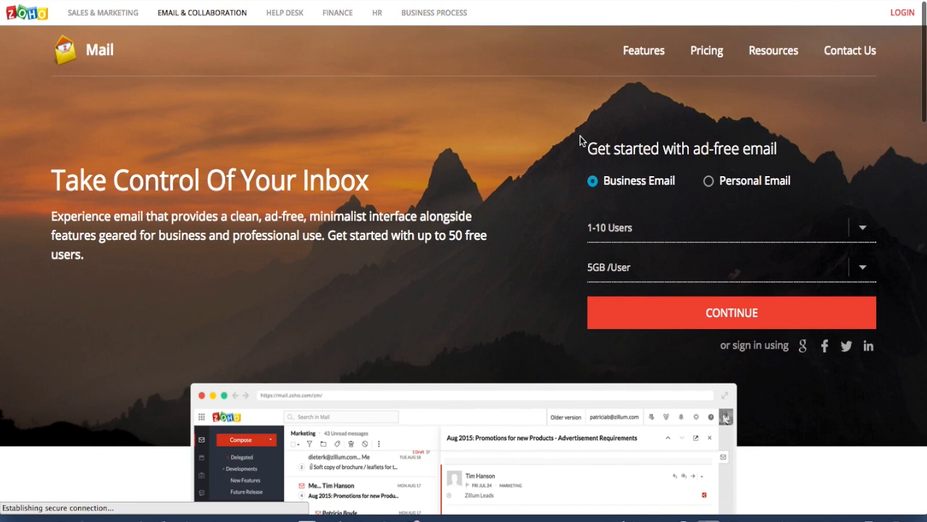
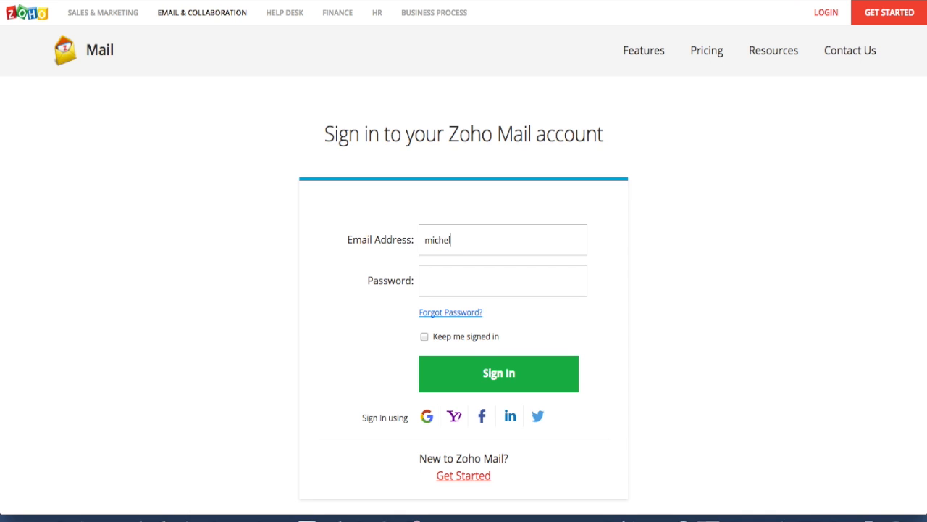
{"action": "left_click", "coordinate": [478, 276]}
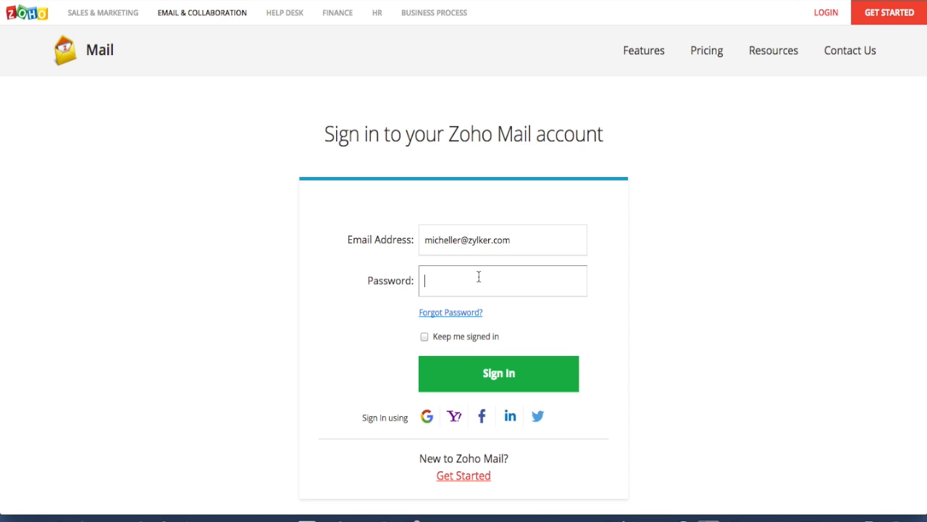
{"action": "type", "text": "•••••••••"}
{"action": "key", "text": "Return"}
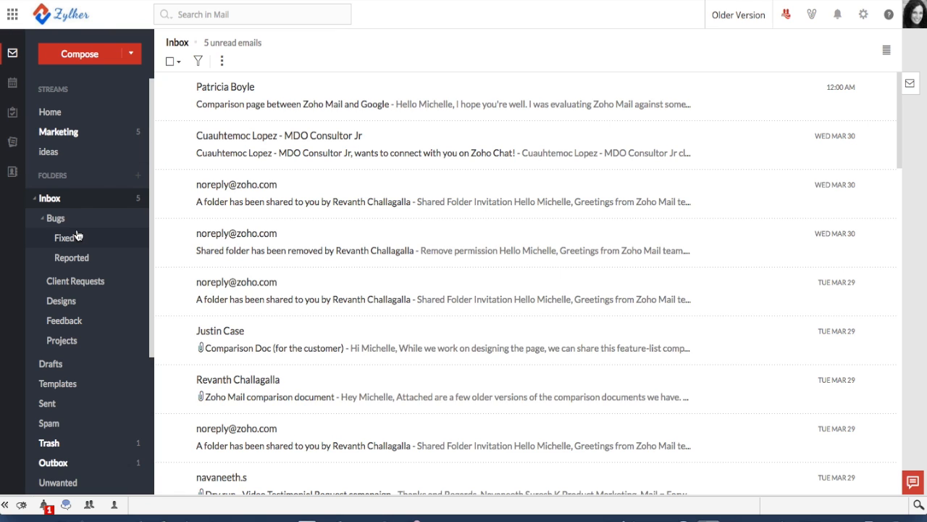
Review the Inbox's five unread emails and folders, then go to Streams
{"action": "scroll", "coordinate": [77, 236], "scroll_direction": "down", "scroll_amount": 3}
{"action": "scroll", "coordinate": [76, 239], "scroll_direction": "up", "scroll_amount": 3}
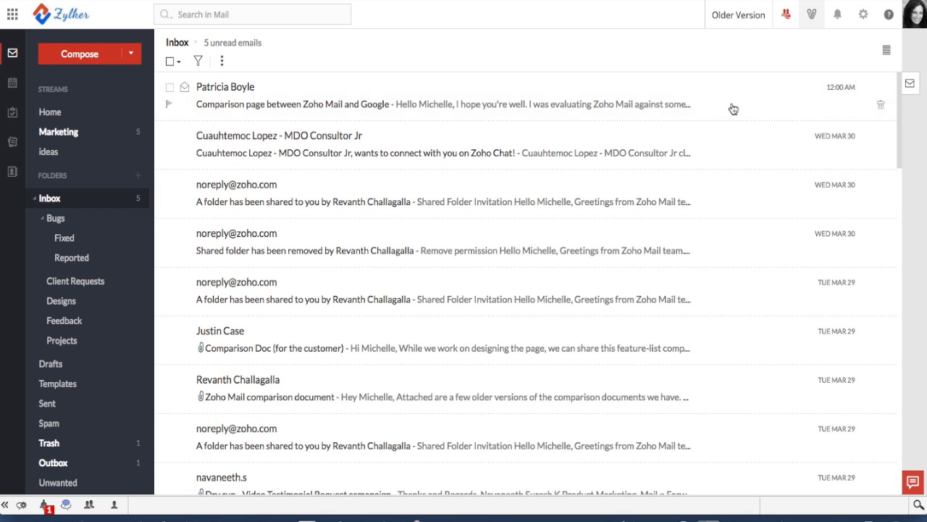
{"action": "left_click", "coordinate": [788, 16]}
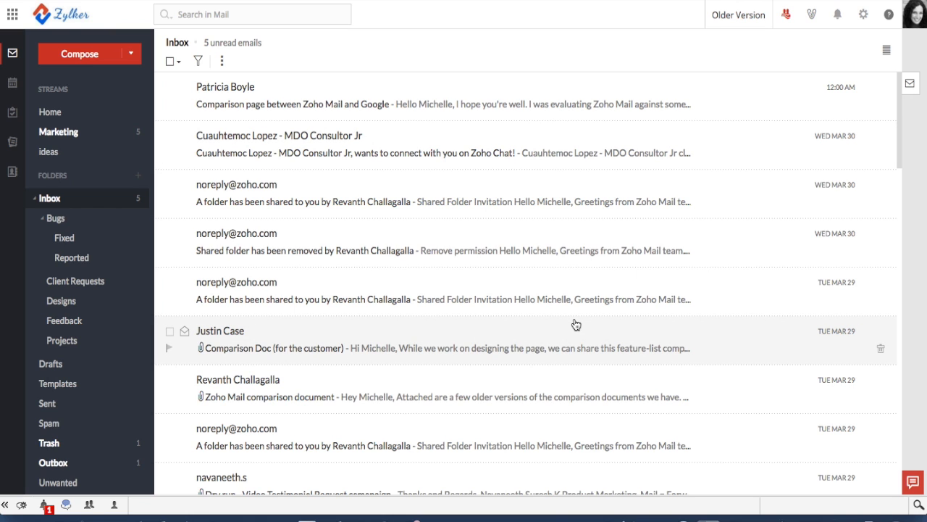
Open the 'Comparison page between Zoho Mail and Google' email and read the customer's request
{"action": "left_click", "coordinate": [284, 92]}
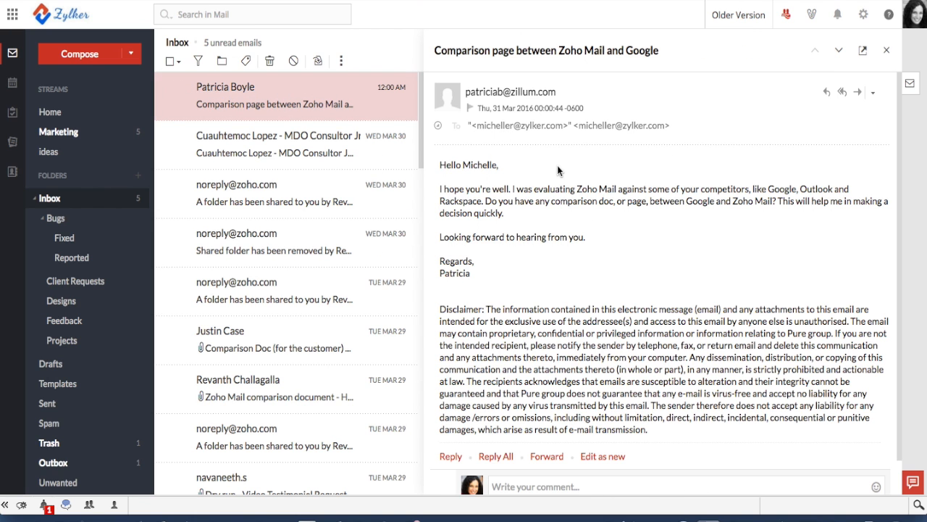
{"action": "scroll", "coordinate": [577, 246], "scroll_direction": "down", "scroll_amount": 1}
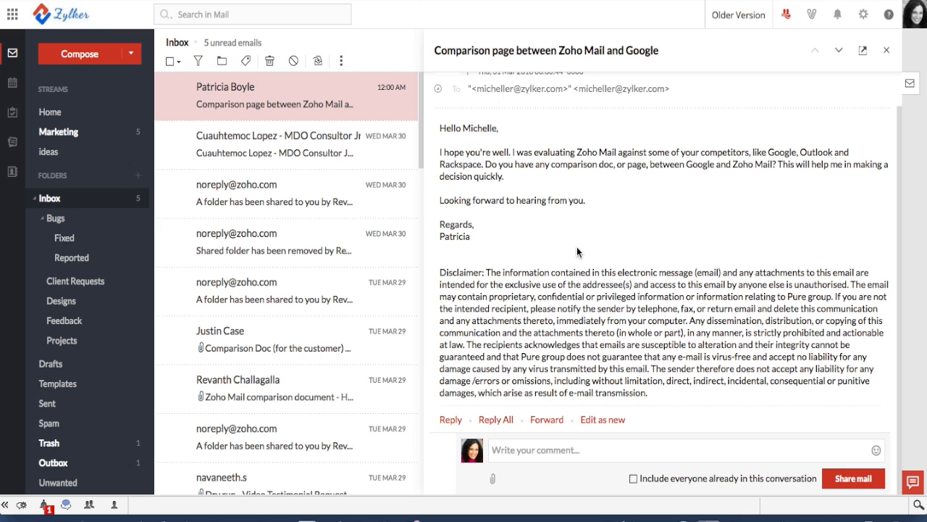
{"action": "scroll", "coordinate": [577, 250], "scroll_direction": "up", "scroll_amount": 1}
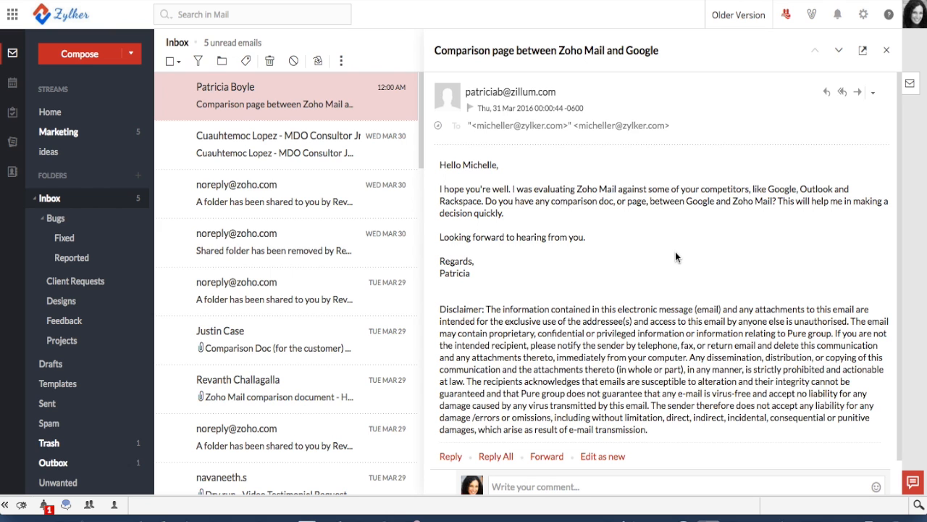
{"action": "scroll", "coordinate": [675, 254], "scroll_direction": "down", "scroll_amount": 1}
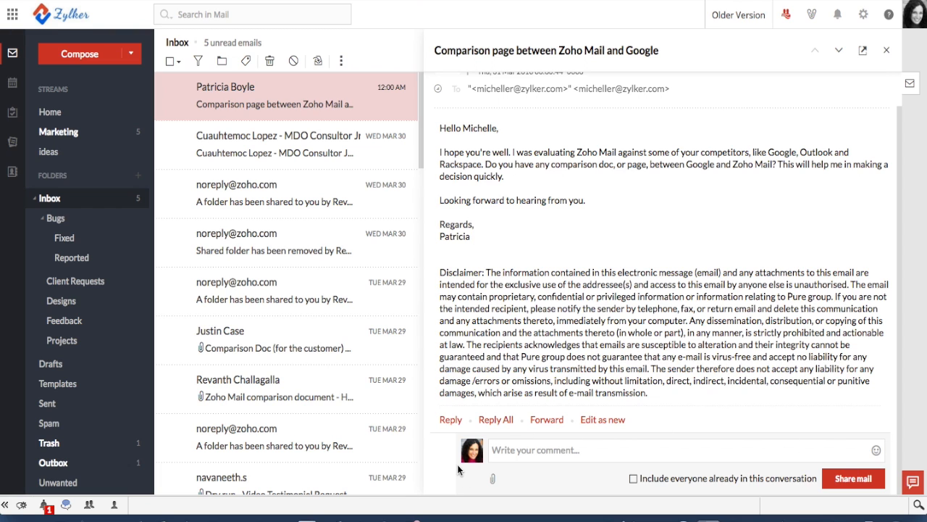
{"action": "left_click", "coordinate": [516, 452]}
{"action": "type", "text": "@"}
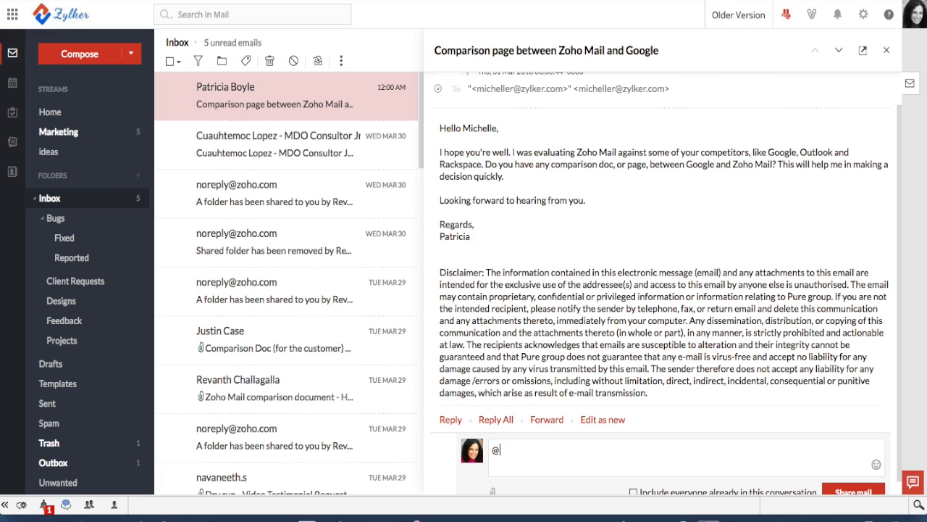
{"action": "type", "text": "just"}
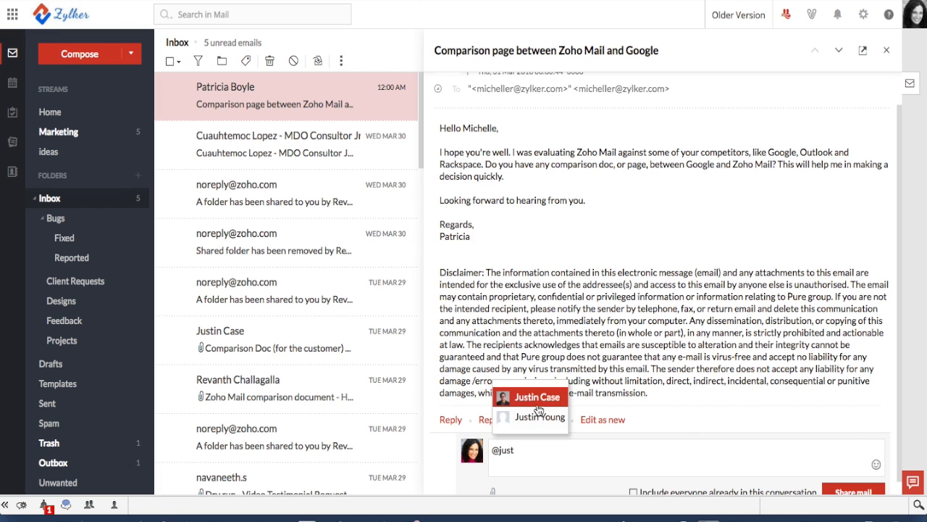
{"action": "left_click", "coordinate": [537, 406]}
{"action": "type", "text": "@reva"}
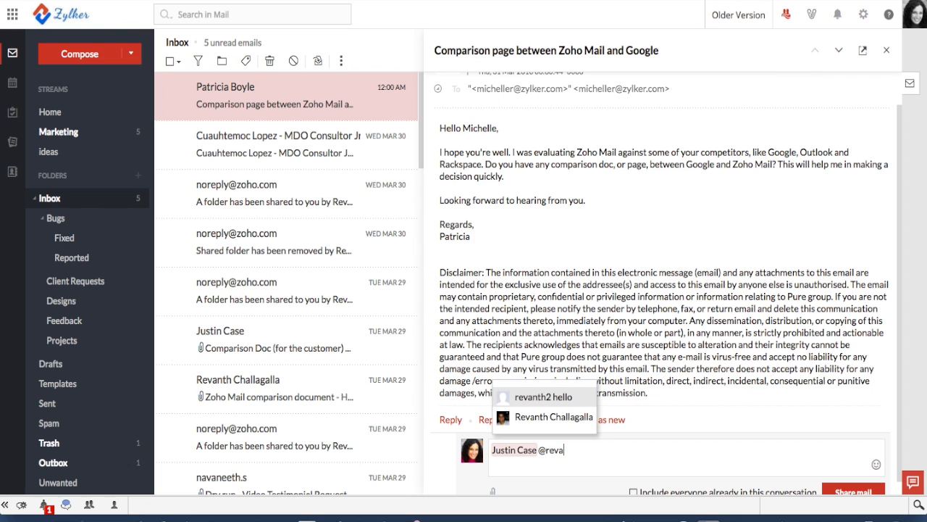
{"action": "left_click", "coordinate": [554, 417]}
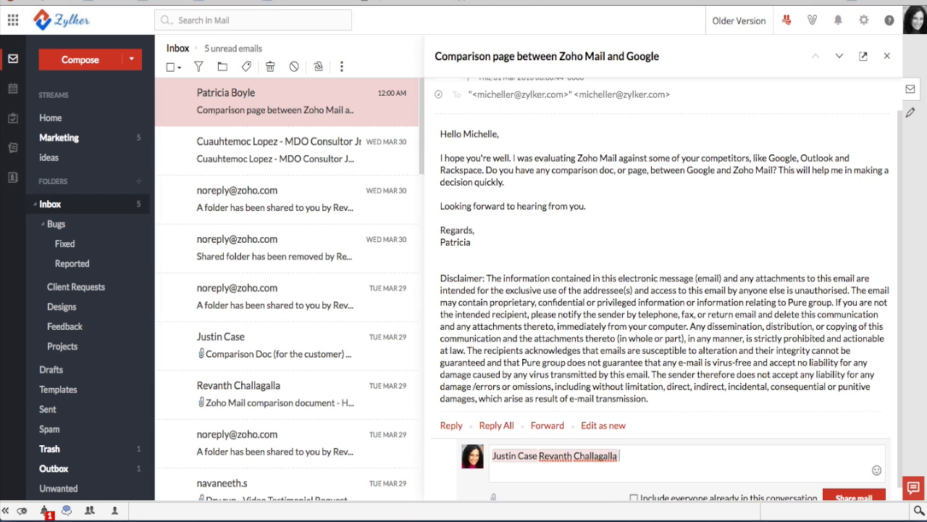
{"action": "type", "text": "Just sharing.  Can we come up with the list of things to do, to have this comparison doc ready ASAP?"}
{"action": "scroll", "coordinate": [636, 462], "scroll_direction": "down", "scroll_amount": 1}
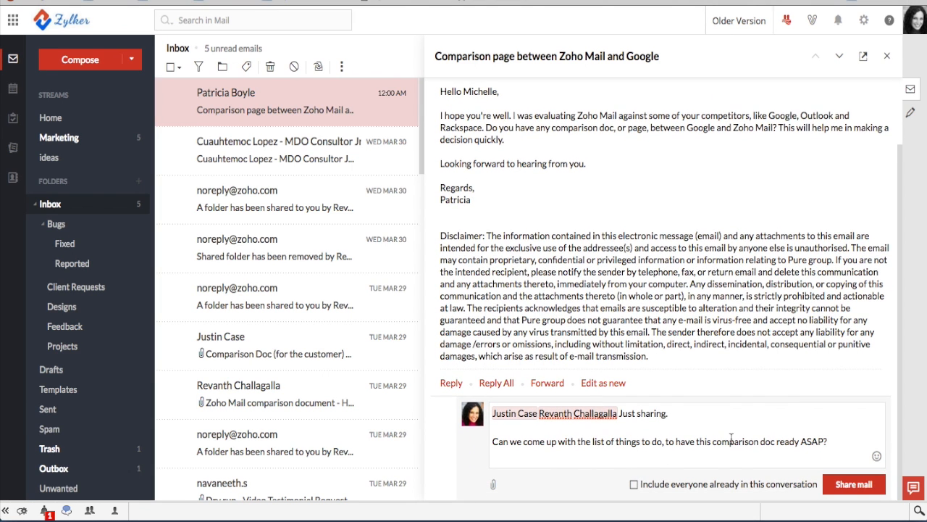
{"action": "left_click", "coordinate": [847, 485]}
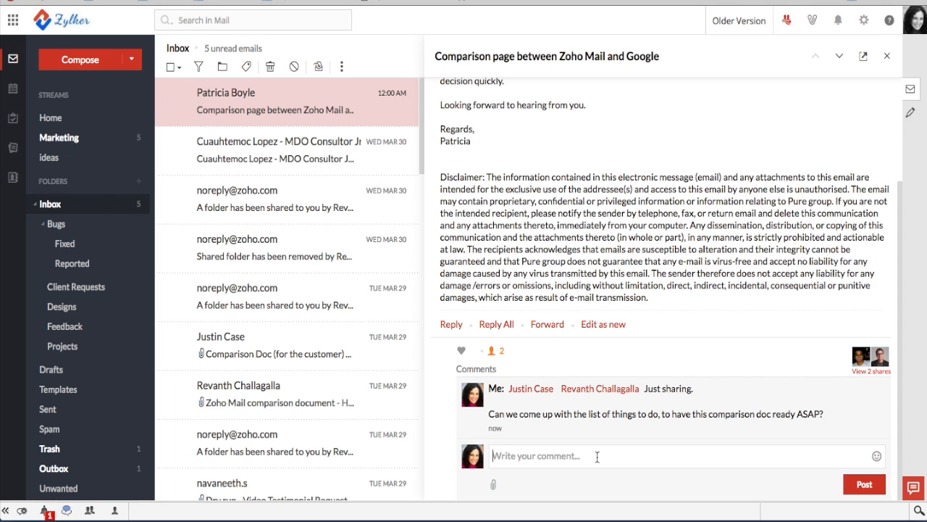
Post an 'FYI' comment on the shared email mentioning the Marketing group
{"action": "type", "text": "@mer"}
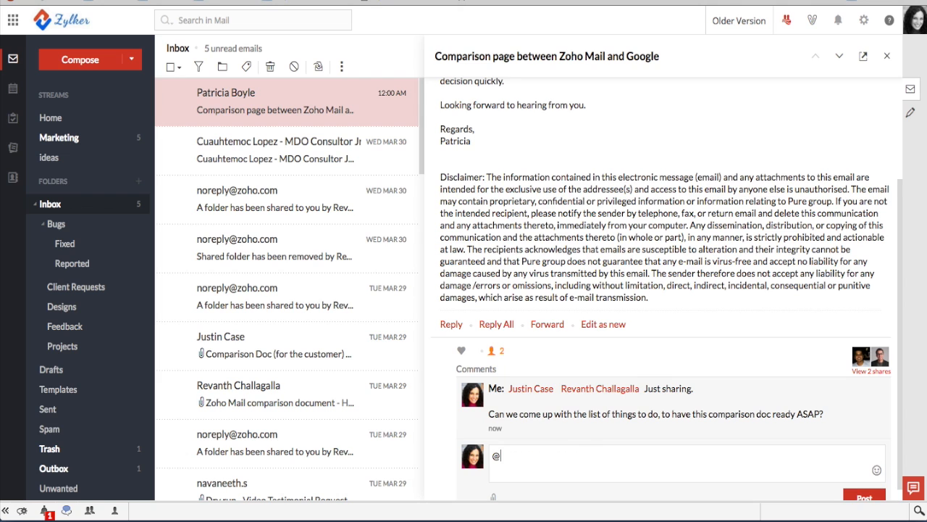
{"action": "key", "text": "BackSpace"}
{"action": "key", "text": "BackSpace"}
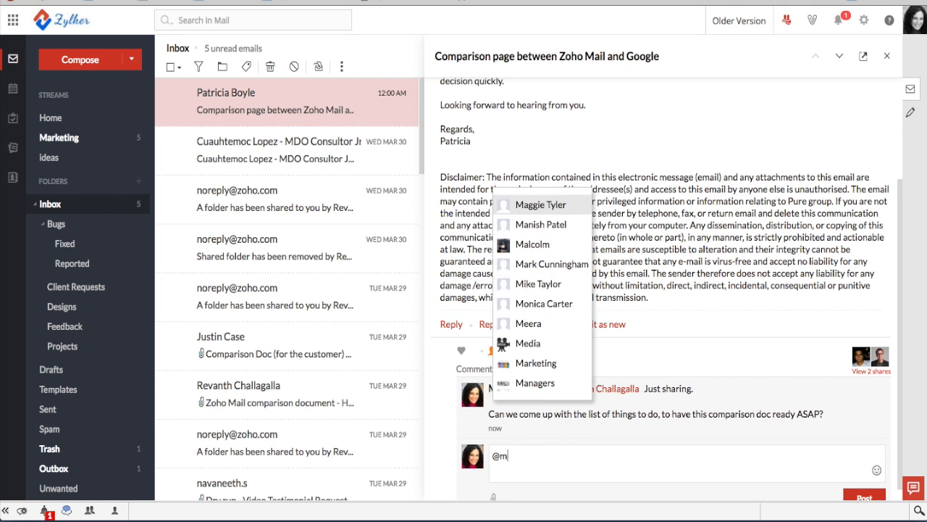
{"action": "type", "text": "ark"}
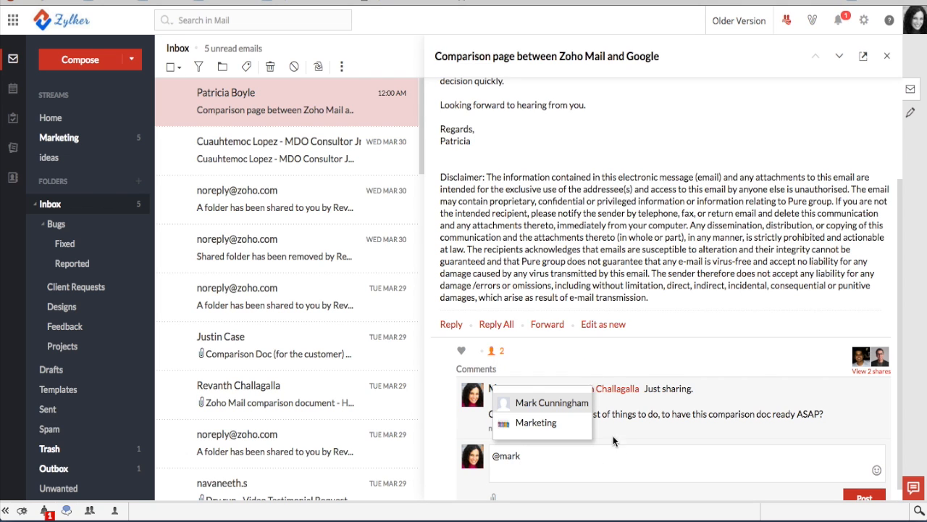
{"action": "left_click", "coordinate": [547, 423]}
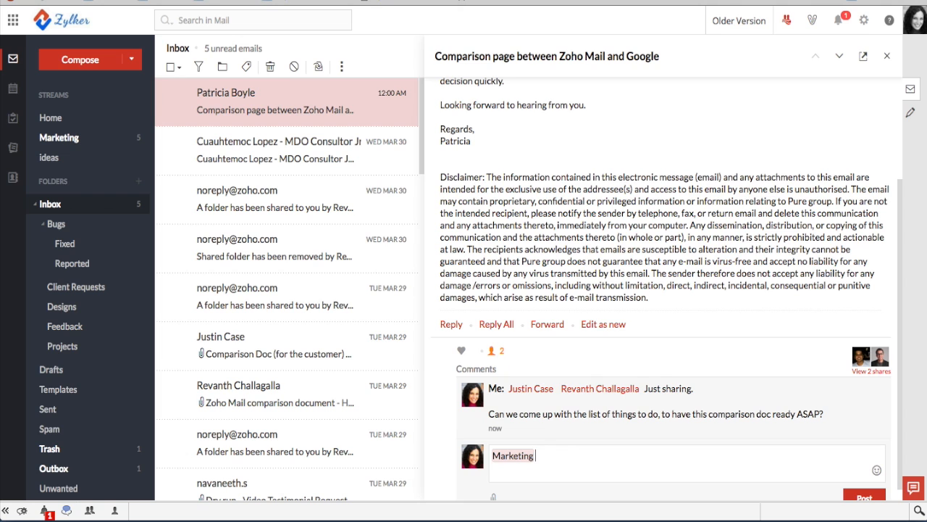
{"action": "type", "text": "FYI"}
{"action": "scroll", "coordinate": [571, 352], "scroll_direction": "down", "scroll_amount": 1}
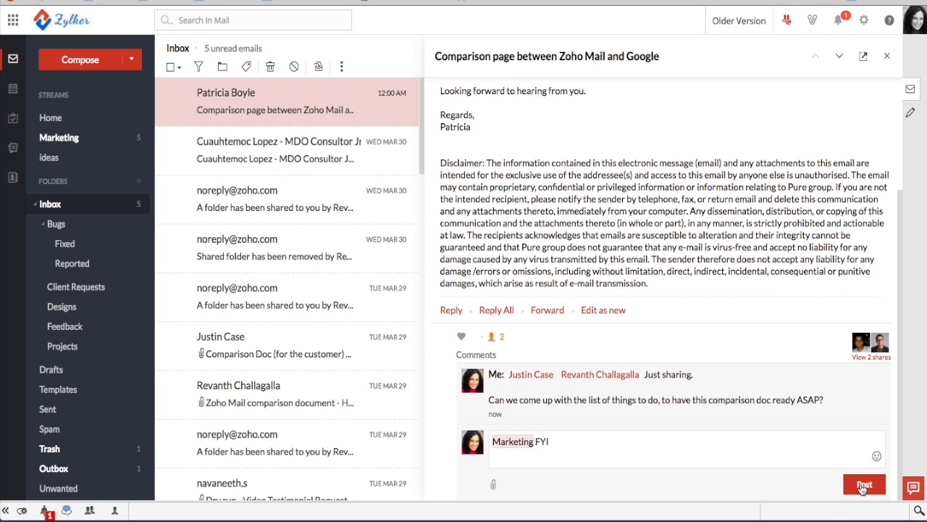
{"action": "left_click", "coordinate": [862, 489]}
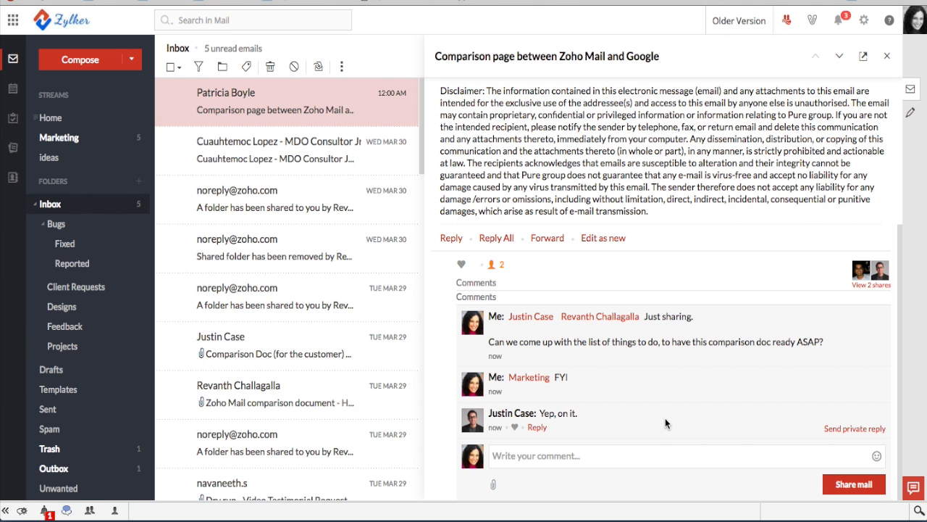
Check the notifications for teammates' likes and replies on the comment
{"action": "scroll", "coordinate": [665, 418], "scroll_direction": "up", "scroll_amount": 3}
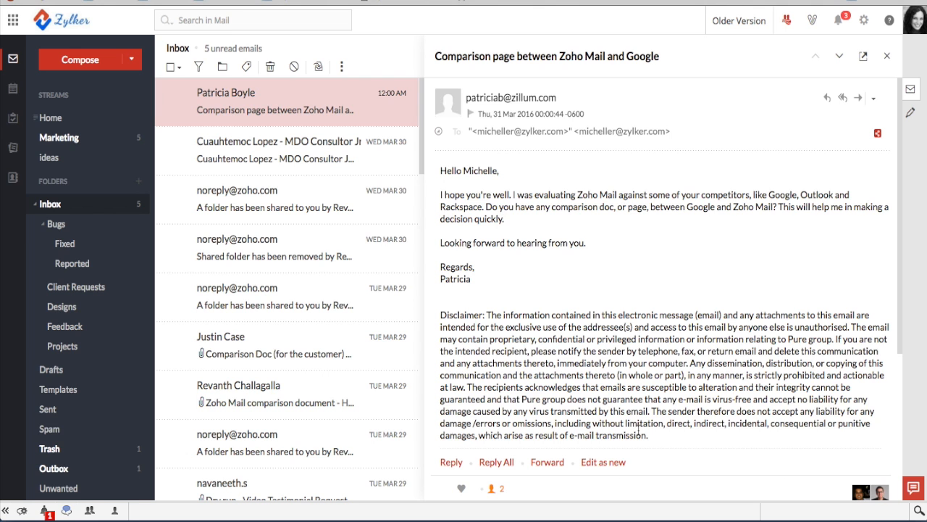
{"action": "scroll", "coordinate": [639, 431], "scroll_direction": "down", "scroll_amount": 3}
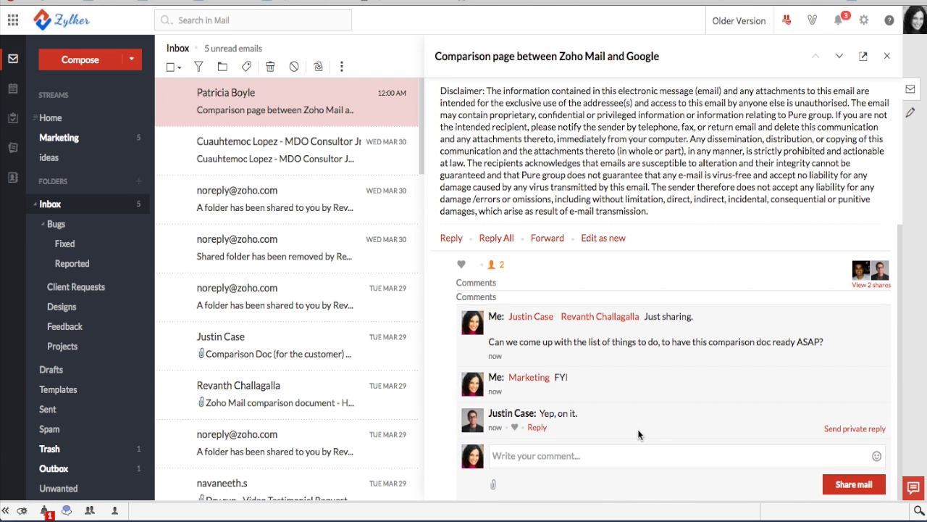
{"action": "left_click", "coordinate": [840, 24]}
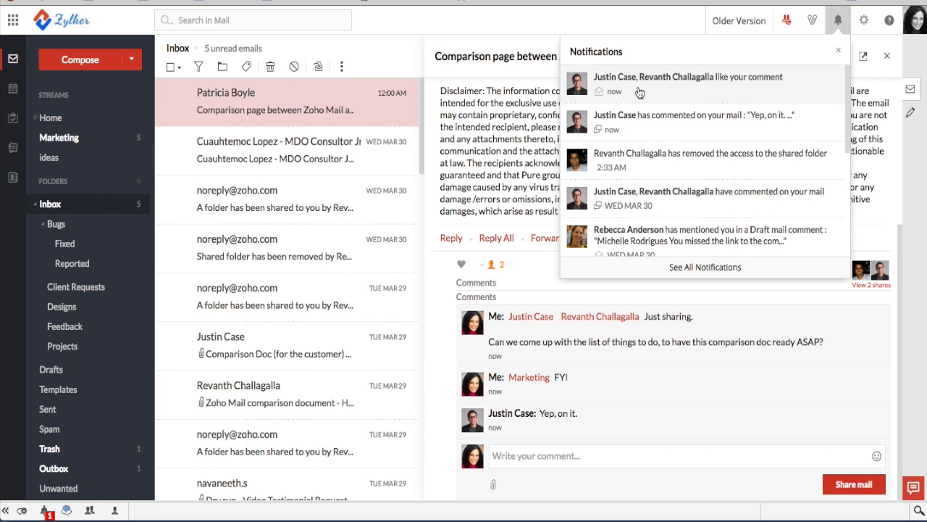
{"action": "left_click", "coordinate": [719, 120]}
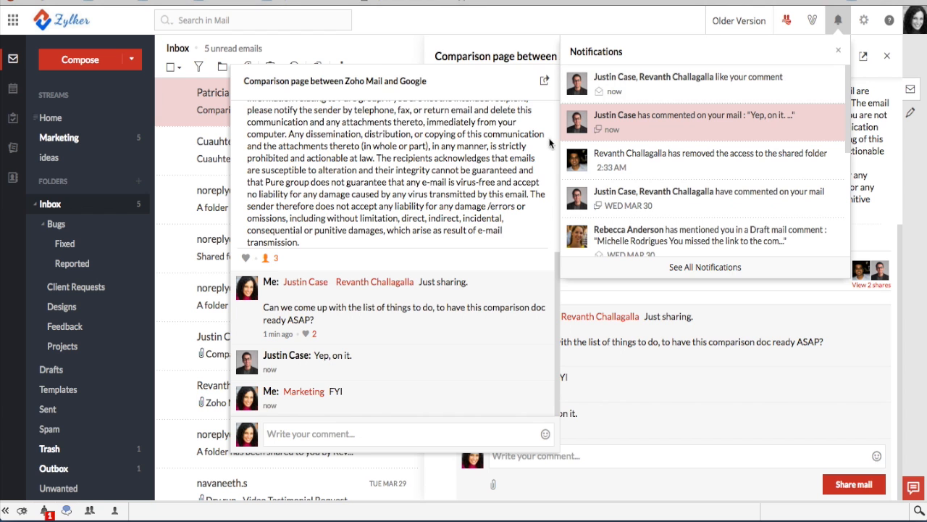
{"action": "left_click", "coordinate": [694, 402]}
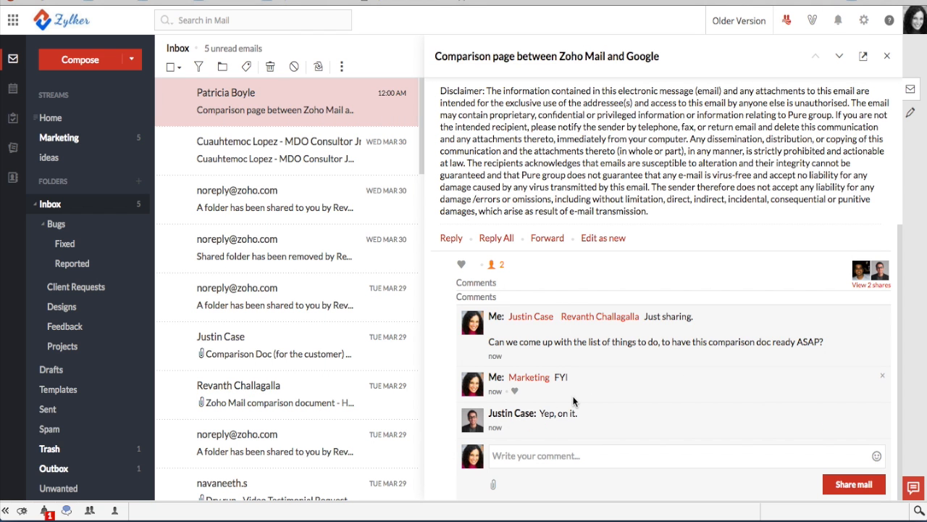
{"action": "scroll", "coordinate": [573, 401], "scroll_direction": "up", "scroll_amount": 5}
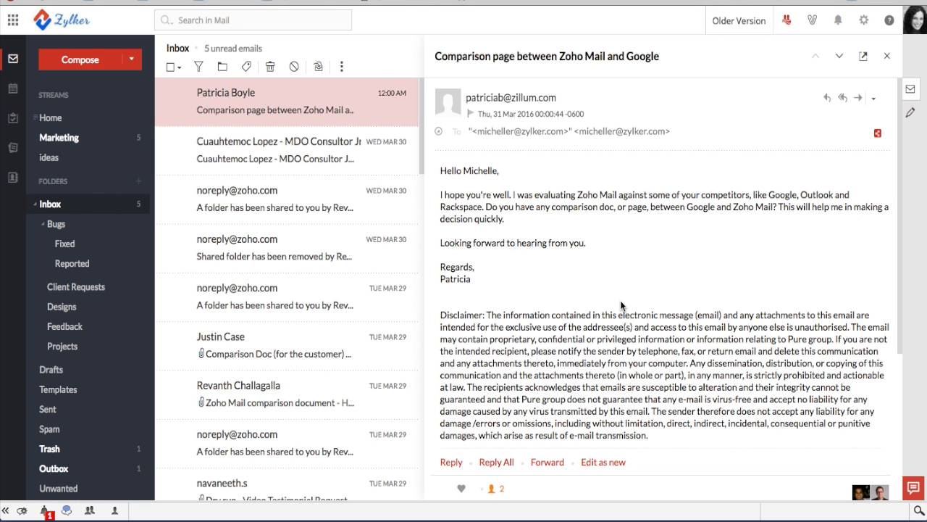
{"action": "scroll", "coordinate": [621, 305], "scroll_direction": "down", "scroll_amount": 5}
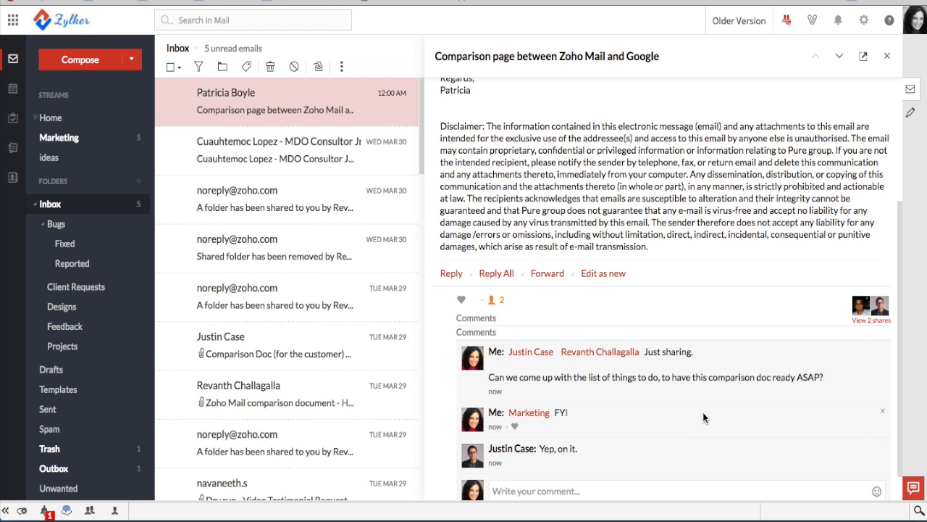
{"action": "scroll", "coordinate": [702, 414], "scroll_direction": "up", "scroll_amount": 2}
{"action": "scroll", "coordinate": [703, 417], "scroll_direction": "up", "scroll_amount": 1}
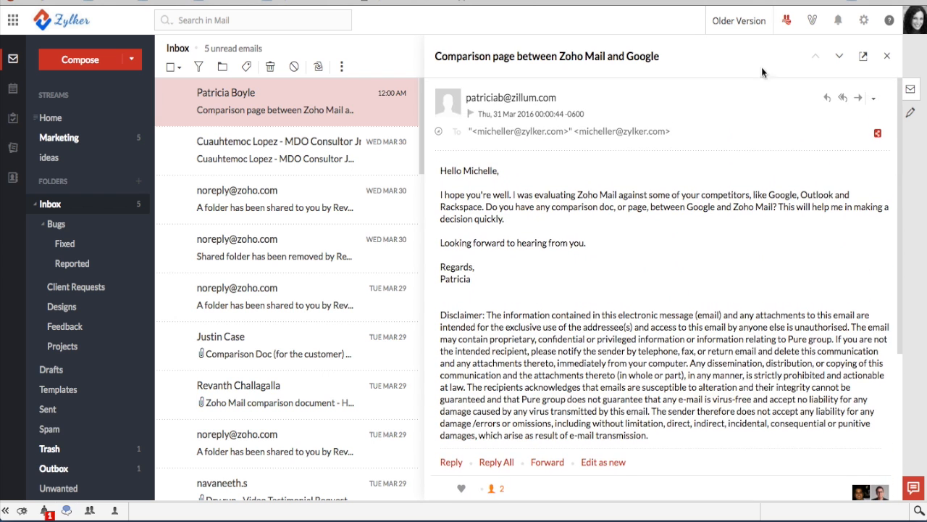
{"action": "left_click", "coordinate": [788, 21]}
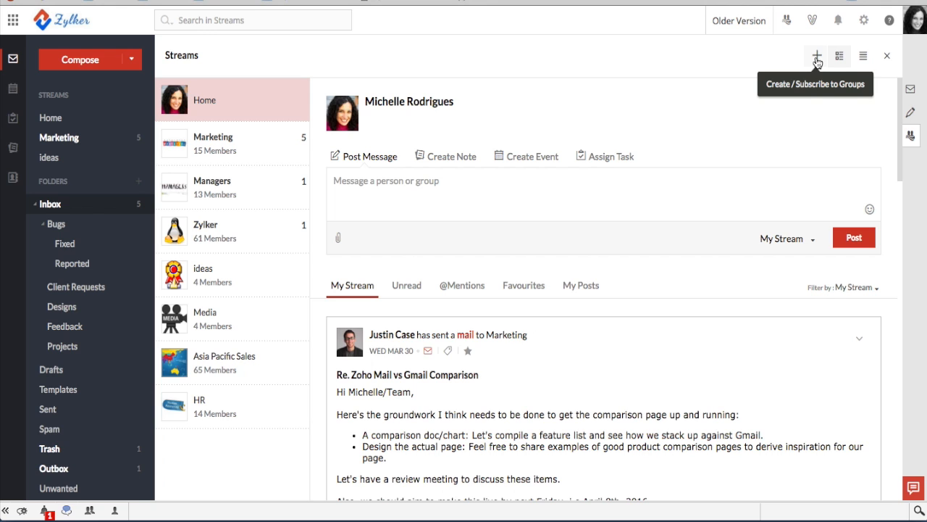
Open the Marketing stream and browse its feed to the shared comparison email
{"action": "left_click", "coordinate": [204, 141]}
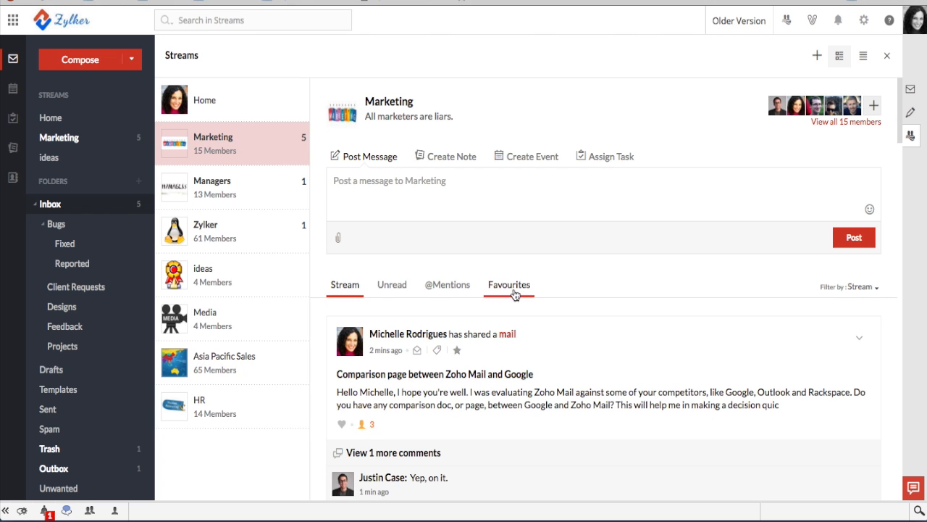
{"action": "scroll", "coordinate": [513, 288], "scroll_direction": "down", "scroll_amount": 1}
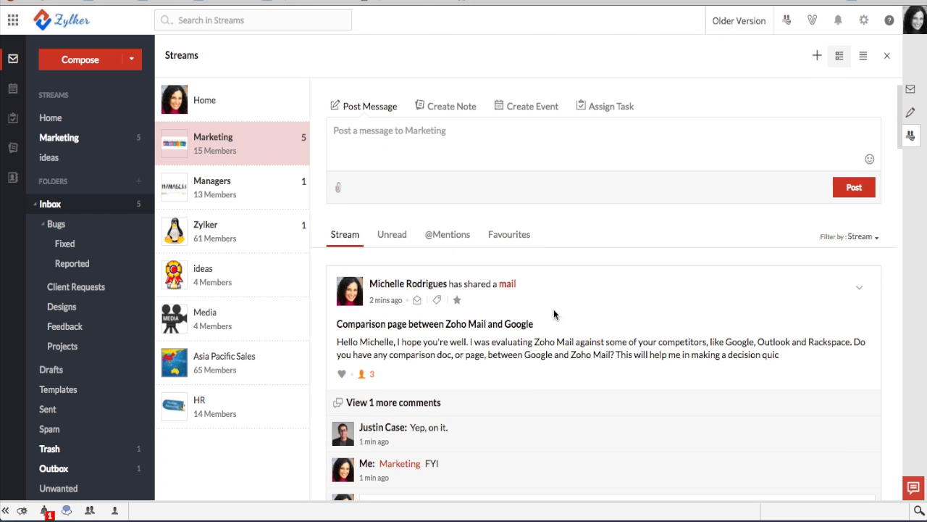
{"action": "scroll", "coordinate": [591, 342], "scroll_direction": "down", "scroll_amount": 2}
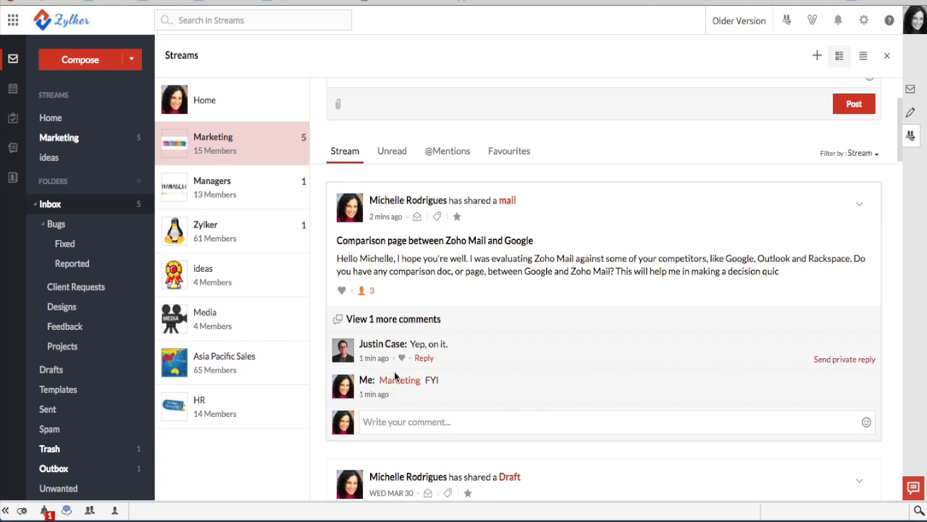
{"action": "scroll", "coordinate": [540, 253], "scroll_direction": "up", "scroll_amount": 3}
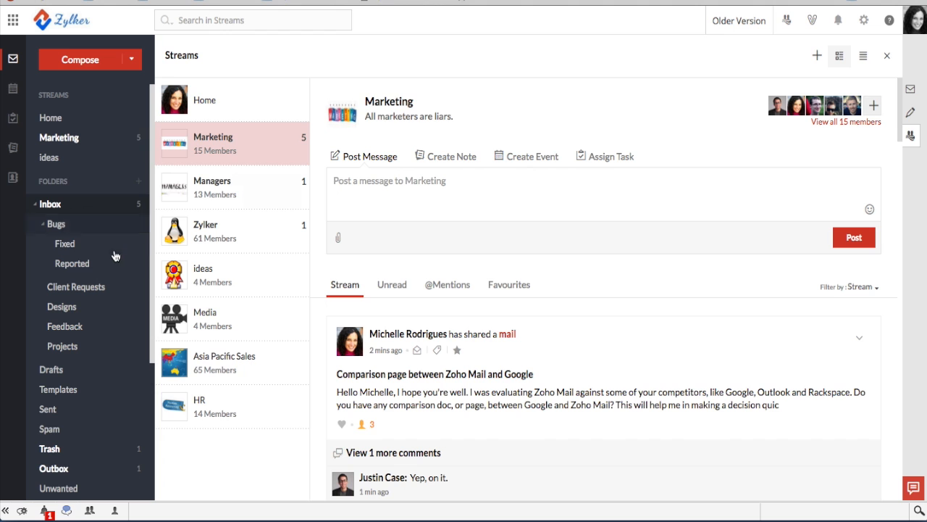
Return to the Inbox and highlight the comparison-doc phrase in the customer's email
{"action": "left_click", "coordinate": [63, 213]}
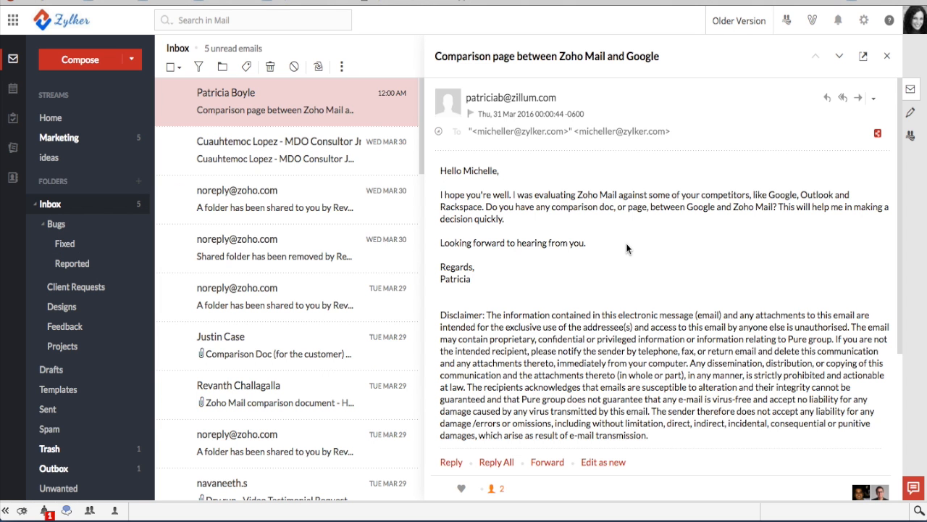
{"action": "scroll", "coordinate": [571, 273], "scroll_direction": "down", "scroll_amount": 5}
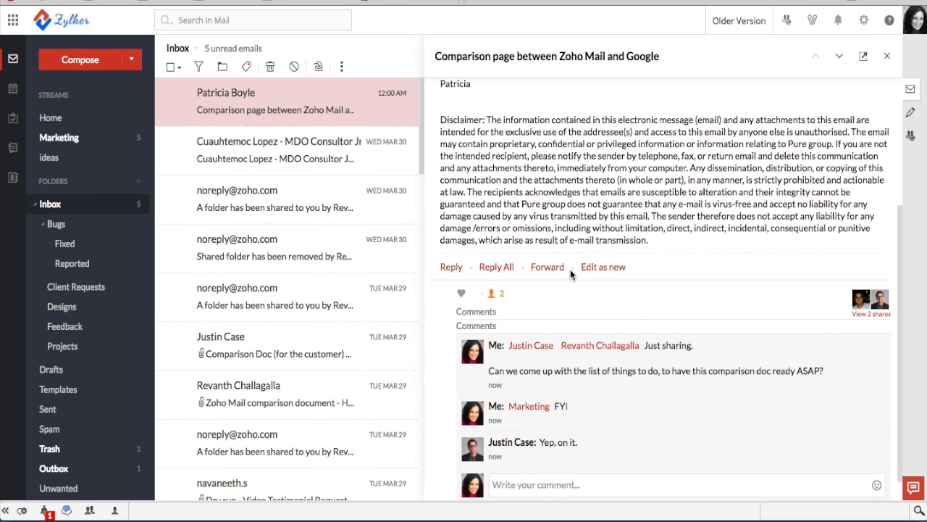
{"action": "scroll", "coordinate": [570, 270], "scroll_direction": "down", "scroll_amount": 1}
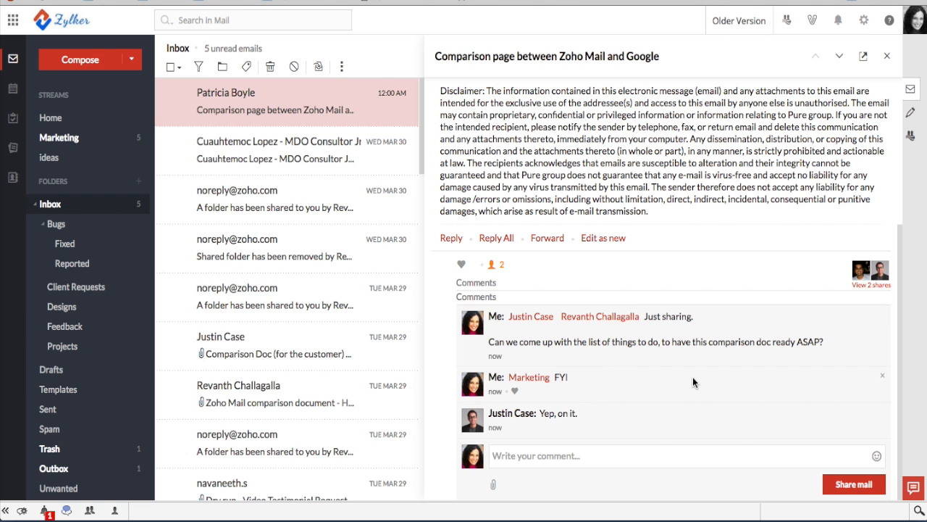
{"action": "scroll", "coordinate": [693, 377], "scroll_direction": "up", "scroll_amount": 4}
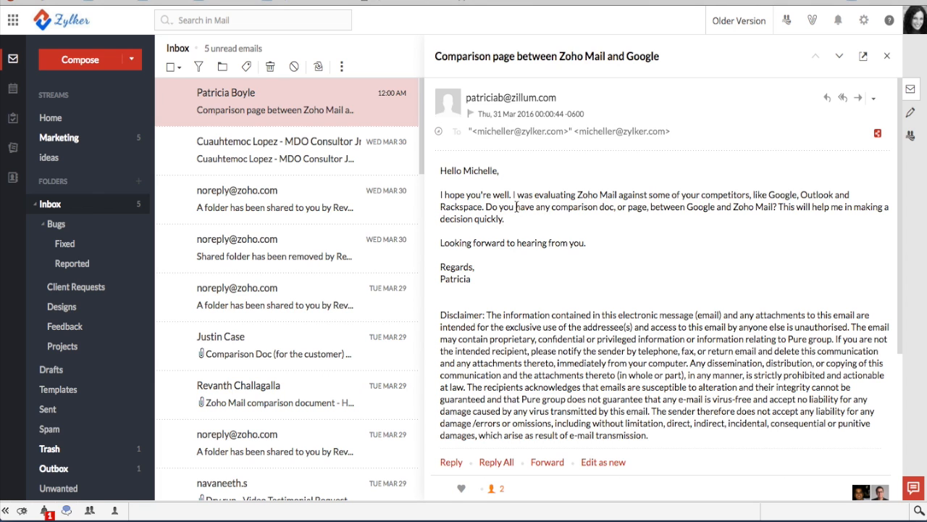
{"action": "scroll", "coordinate": [533, 210], "scroll_direction": "down", "scroll_amount": 1}
{"action": "left_click_drag", "start_coordinate": [543, 213], "coordinate": [543, 207]}
{"action": "scroll", "coordinate": [545, 210], "scroll_direction": "down", "scroll_amount": 1}
{"action": "left_click", "coordinate": [545, 209]}
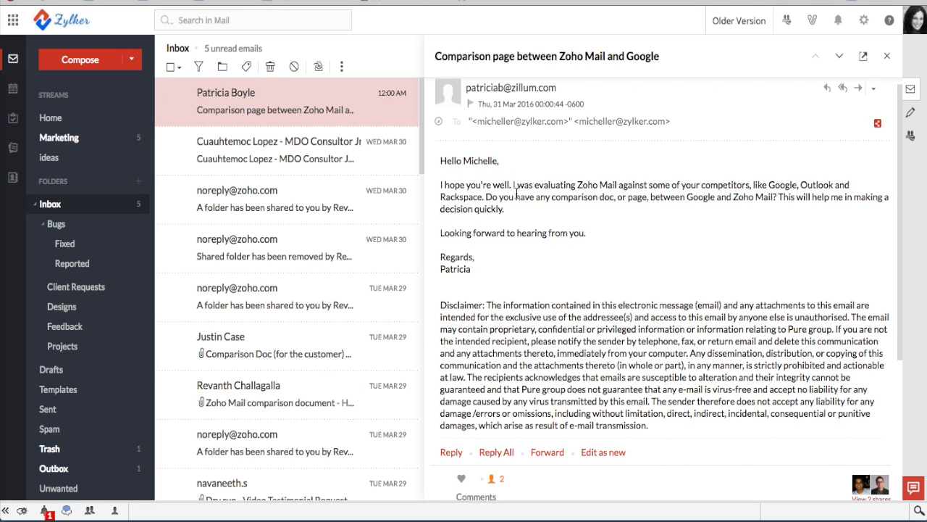
{"action": "left_click_drag", "start_coordinate": [552, 196], "coordinate": [777, 194]}
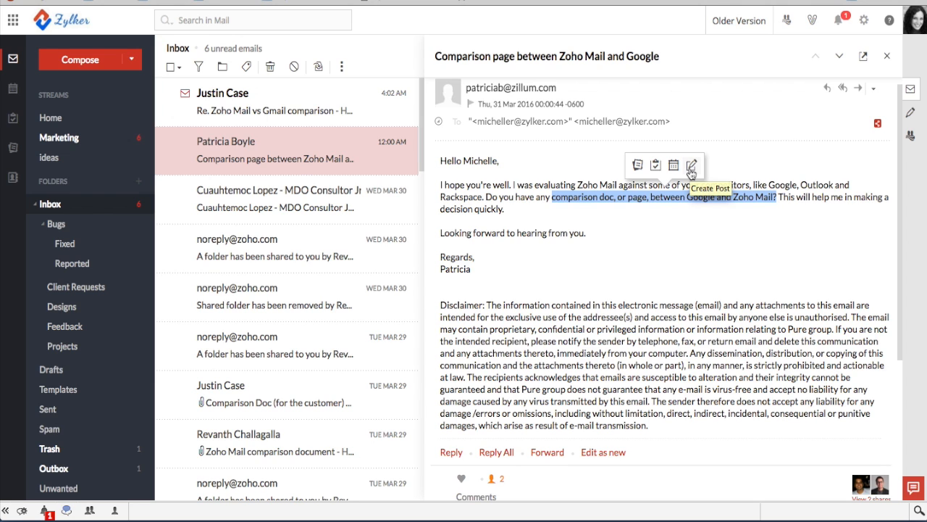
Create a task 'Write down the list of features ASAP' from the reply's first bullet, assigned to a colleague
{"action": "left_click", "coordinate": [241, 99]}
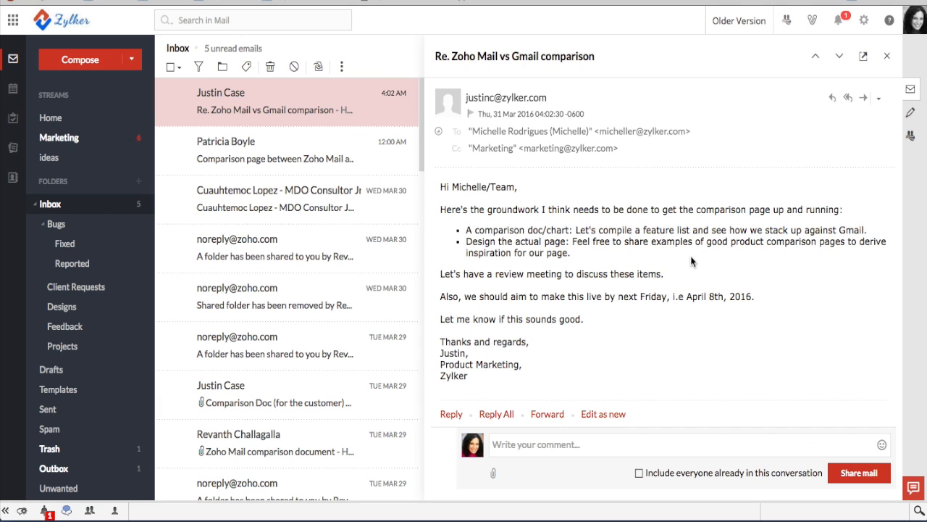
{"action": "left_click_drag", "start_coordinate": [467, 230], "coordinate": [571, 227]}
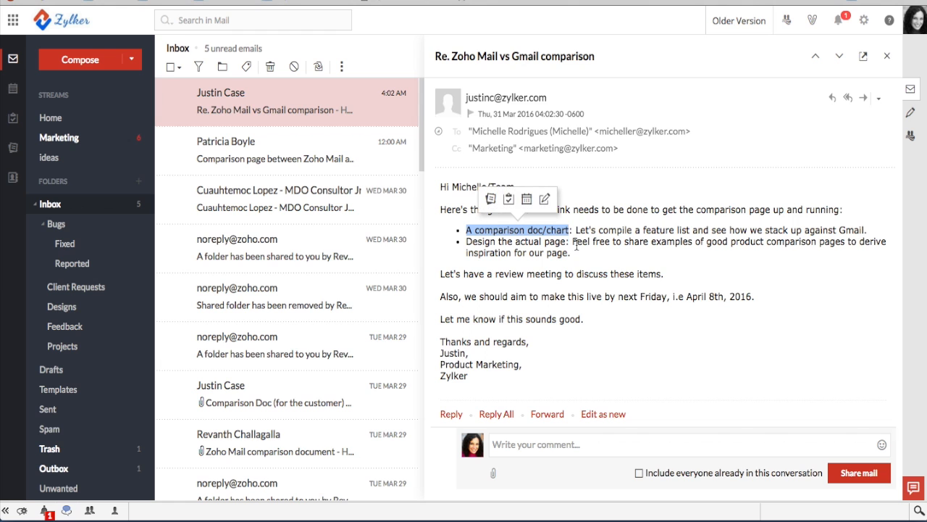
{"action": "left_click", "coordinate": [508, 200]}
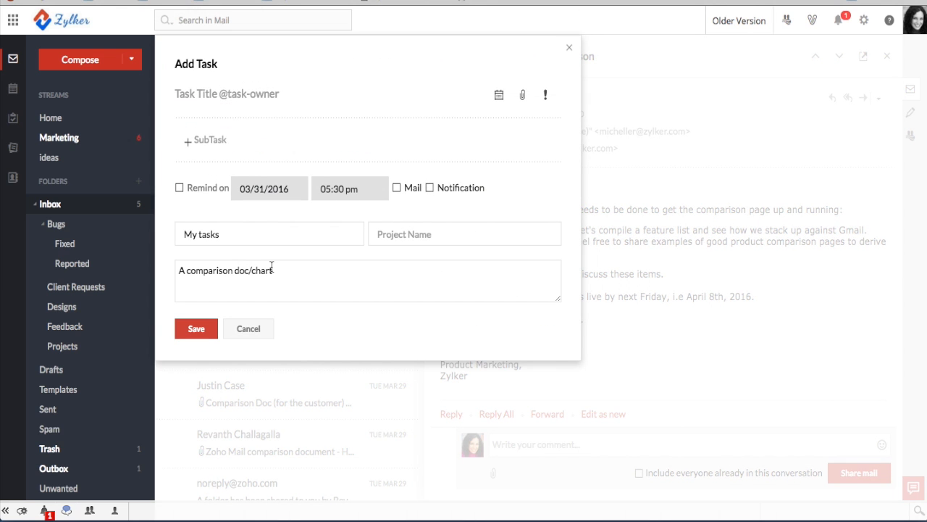
{"action": "left_click", "coordinate": [222, 89]}
{"action": "type", "text": "Write down the list of features ASAP"}
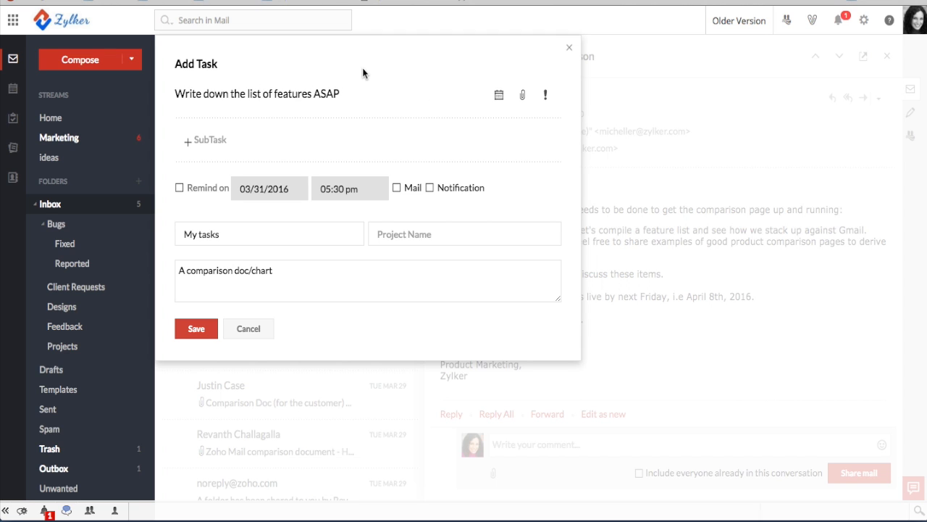
{"action": "type", "text": " @just"}
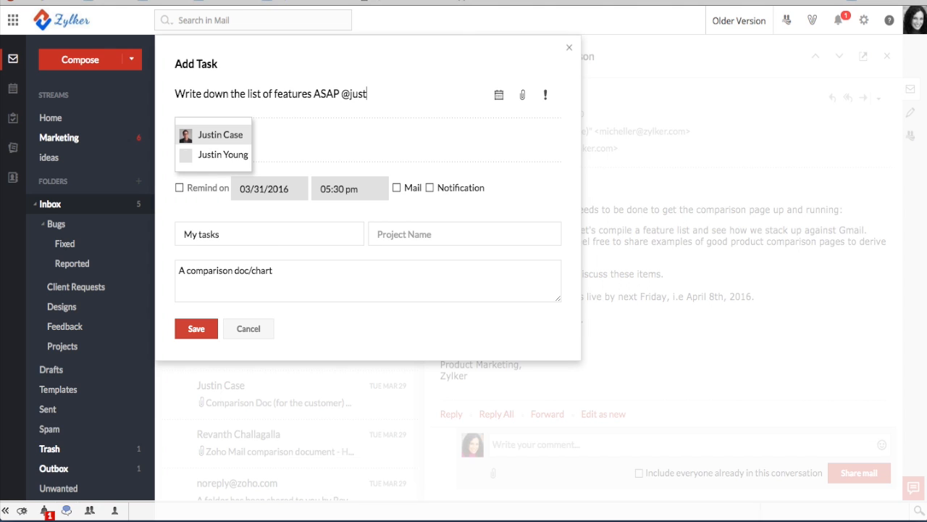
{"action": "left_click", "coordinate": [209, 134]}
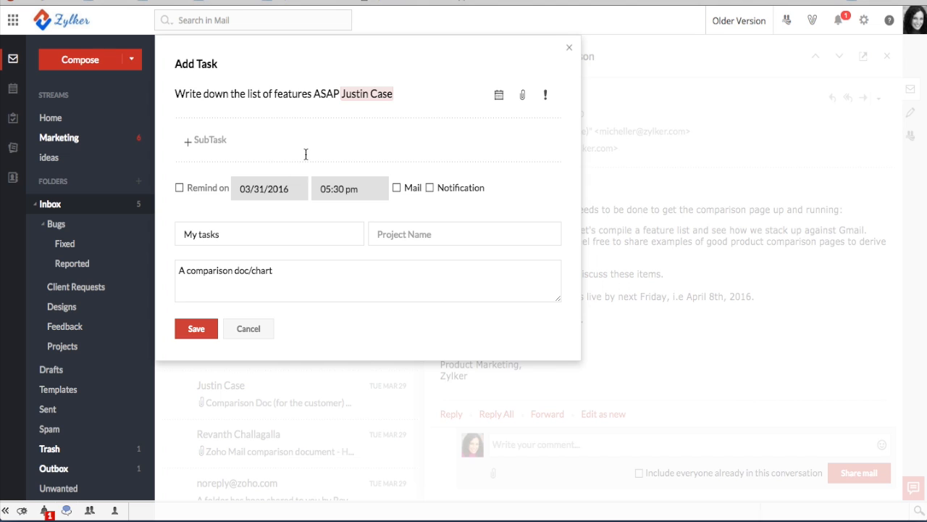
{"action": "left_click", "coordinate": [499, 96]}
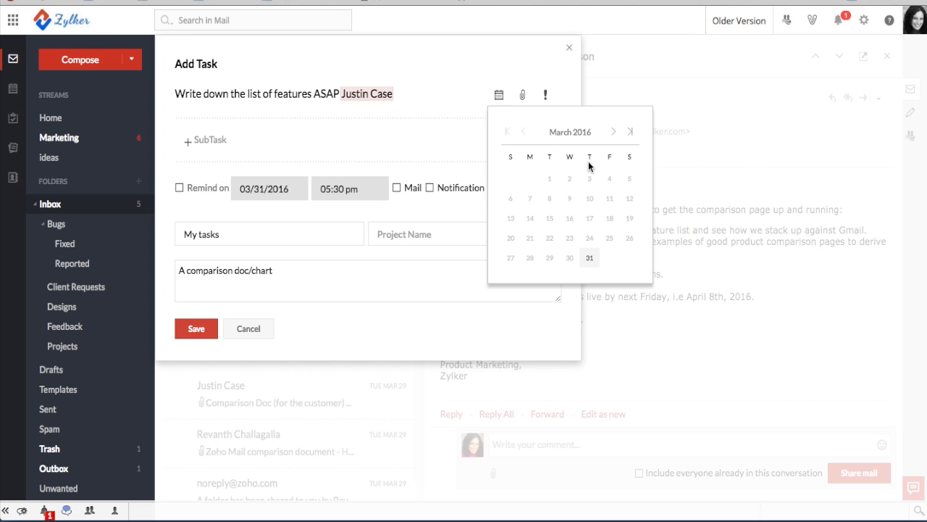
Set the task's due date to 04/04/2016 and priority to High
{"action": "left_click", "coordinate": [613, 132]}
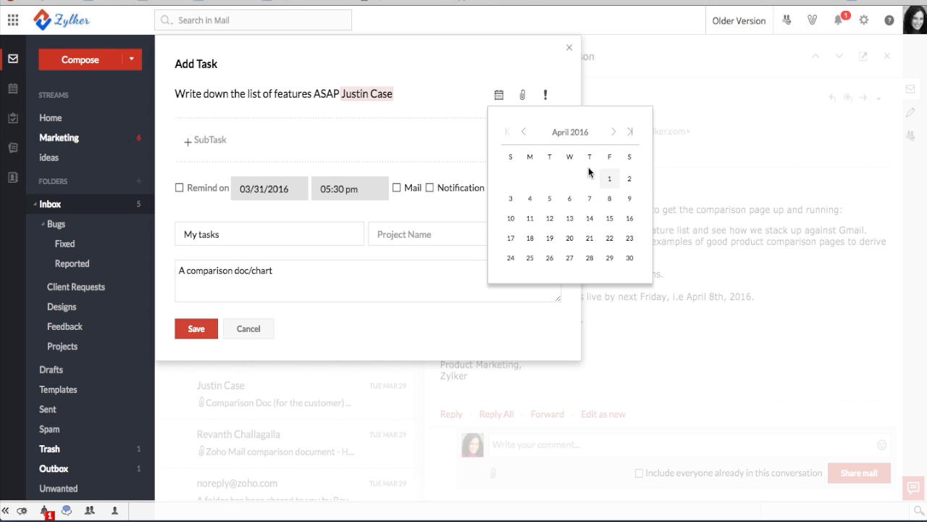
{"action": "left_click", "coordinate": [530, 200]}
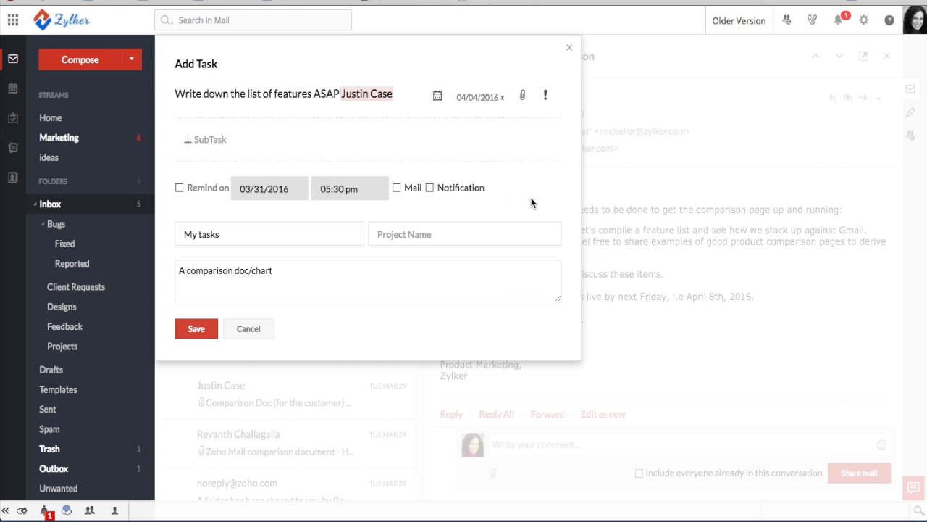
{"action": "left_click", "coordinate": [546, 96]}
{"action": "left_click", "coordinate": [510, 123]}
Turn on a reminder for 04/04/2016 at 10:30 am
{"action": "left_click", "coordinate": [180, 188]}
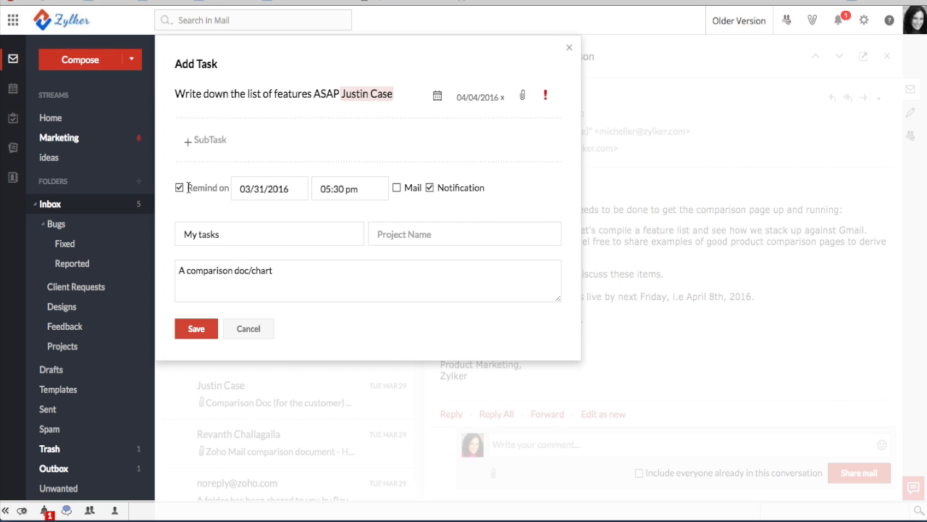
{"action": "left_click", "coordinate": [257, 189]}
{"action": "scroll", "coordinate": [333, 257], "scroll_direction": "down", "scroll_amount": 1}
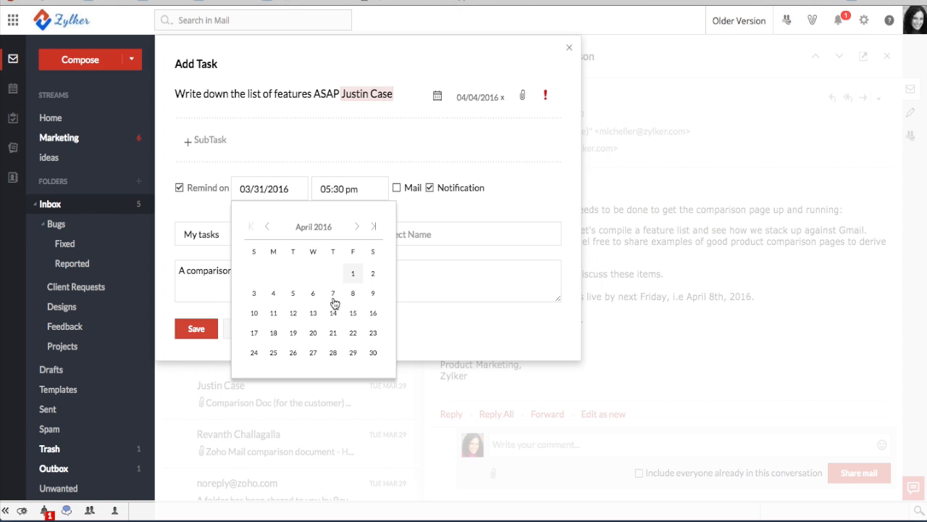
{"action": "left_click", "coordinate": [274, 293]}
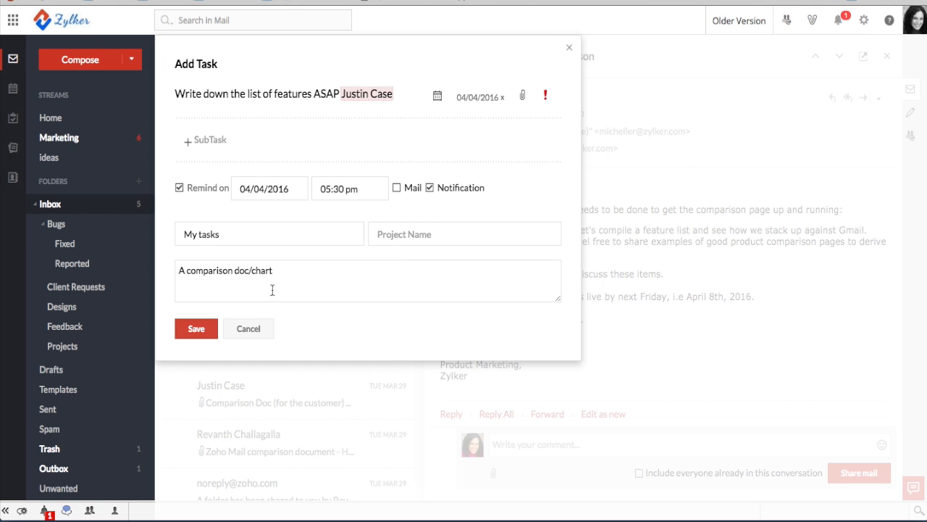
{"action": "left_click", "coordinate": [351, 188]}
{"action": "scroll", "coordinate": [358, 238], "scroll_direction": "up", "scroll_amount": 10}
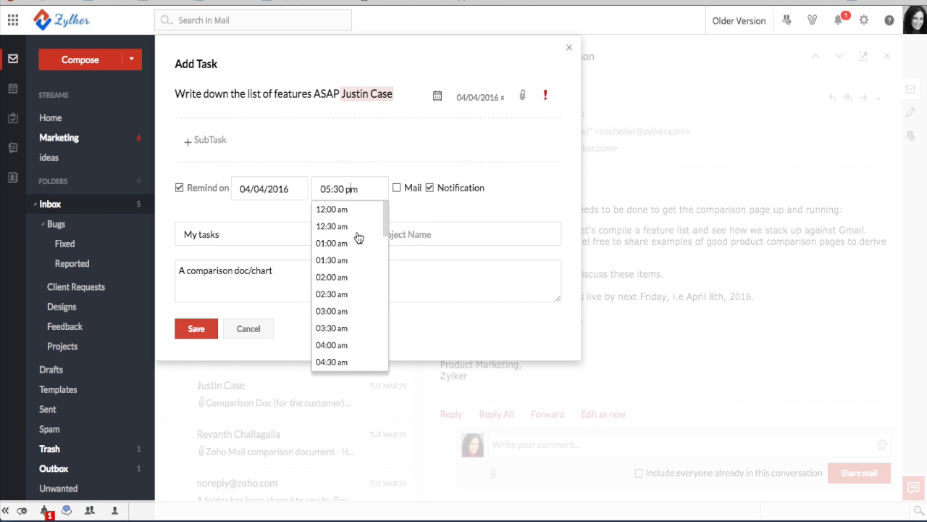
{"action": "scroll", "coordinate": [356, 275], "scroll_direction": "down", "scroll_amount": 3}
{"action": "scroll", "coordinate": [355, 304], "scroll_direction": "down", "scroll_amount": 5}
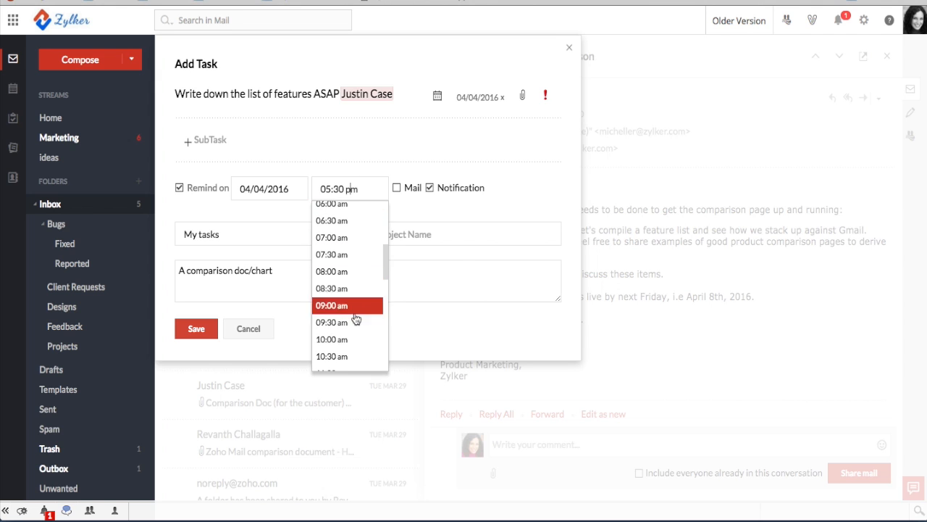
{"action": "left_click", "coordinate": [353, 349]}
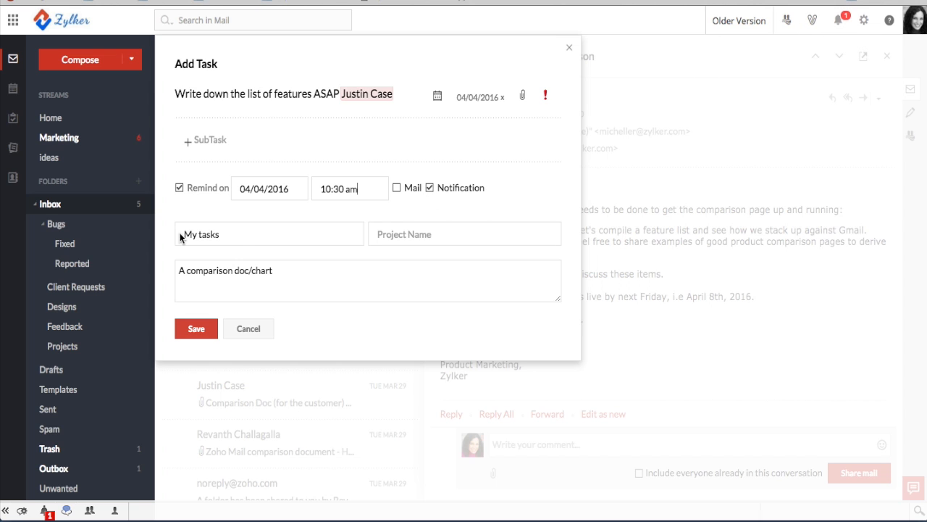
Assign the task to the Marketing group and Comparison Doc project, then save it
{"action": "left_click", "coordinate": [234, 233]}
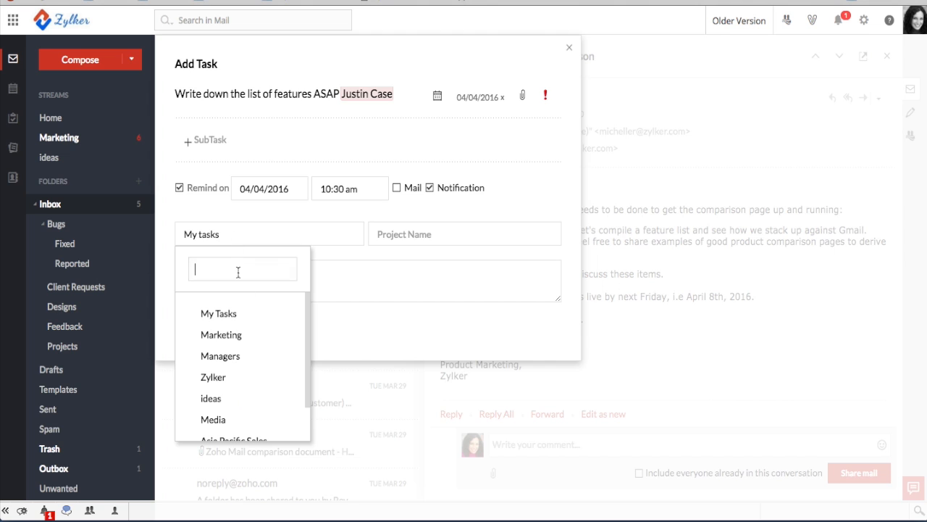
{"action": "left_click", "coordinate": [231, 340]}
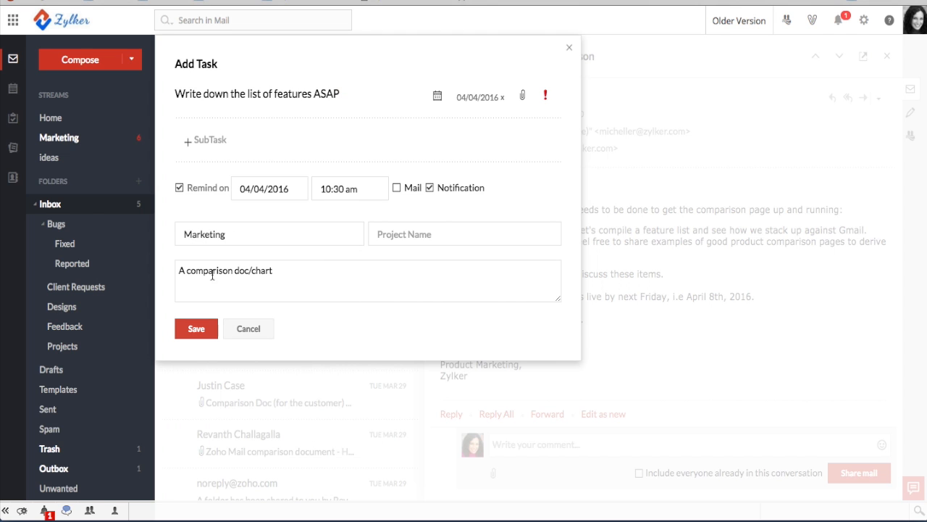
{"action": "left_click", "coordinate": [400, 231]}
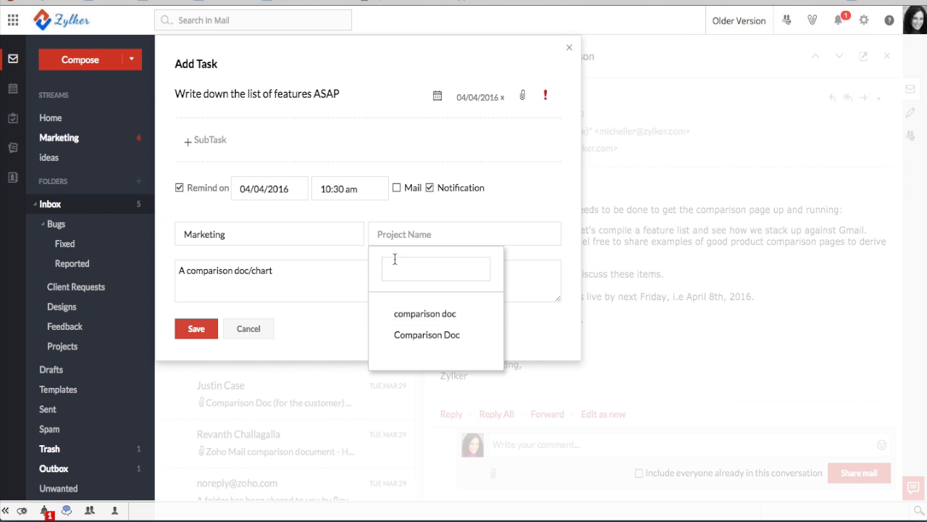
{"action": "left_click", "coordinate": [419, 337]}
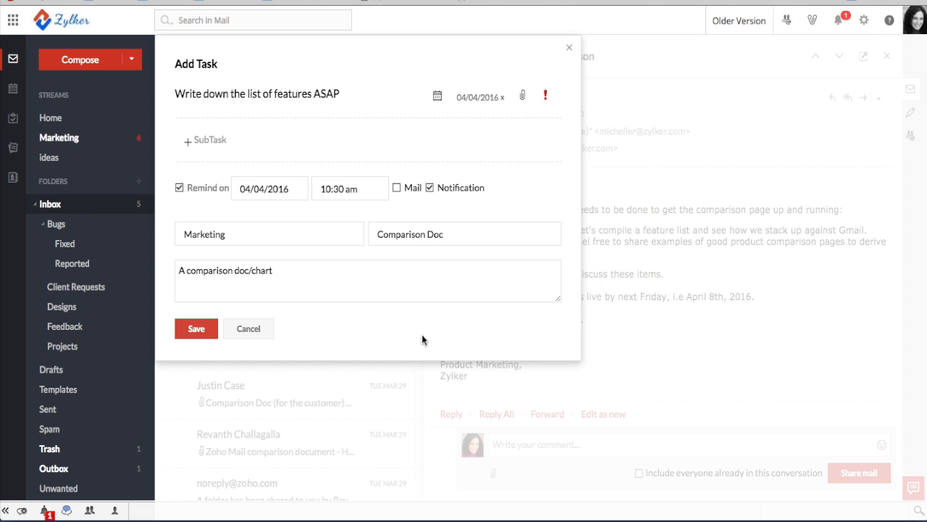
{"action": "left_click", "coordinate": [196, 331]}
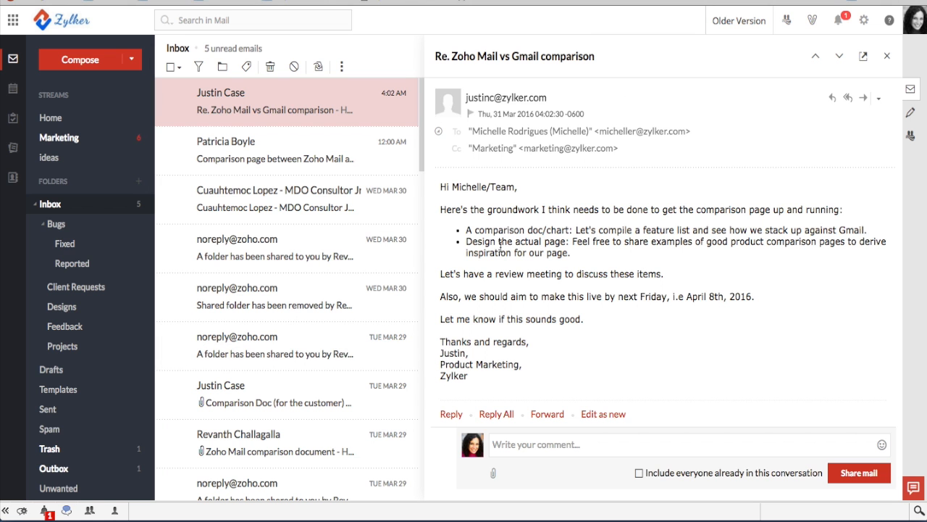
{"action": "left_click_drag", "start_coordinate": [467, 243], "coordinate": [564, 244]}
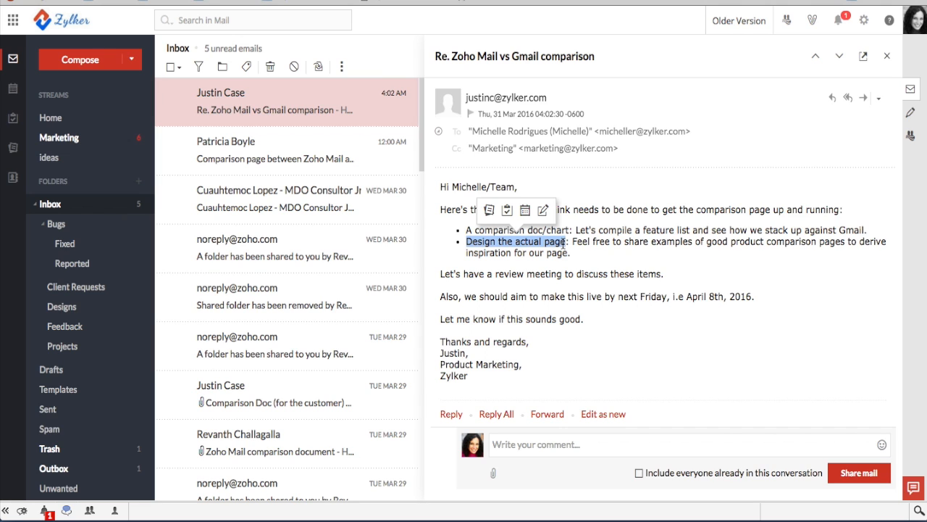
{"action": "left_click", "coordinate": [577, 313]}
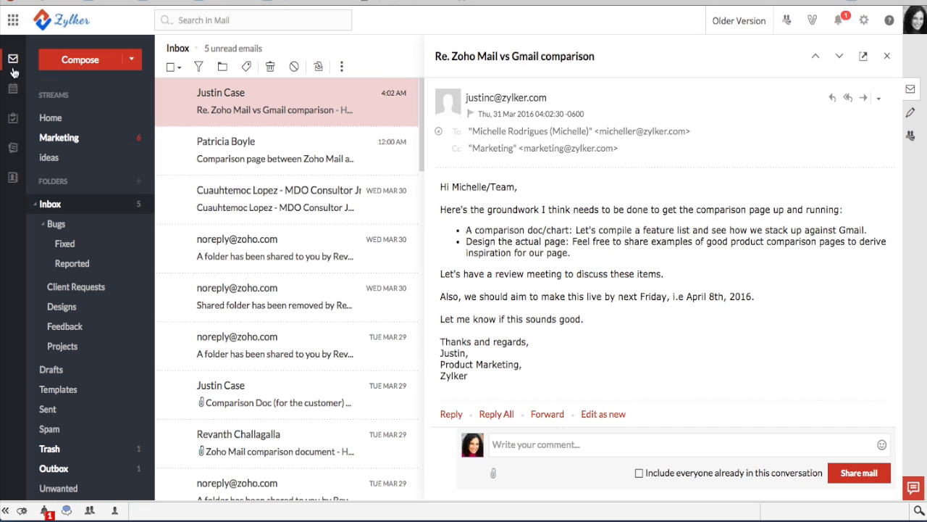
{"action": "left_click", "coordinate": [13, 120]}
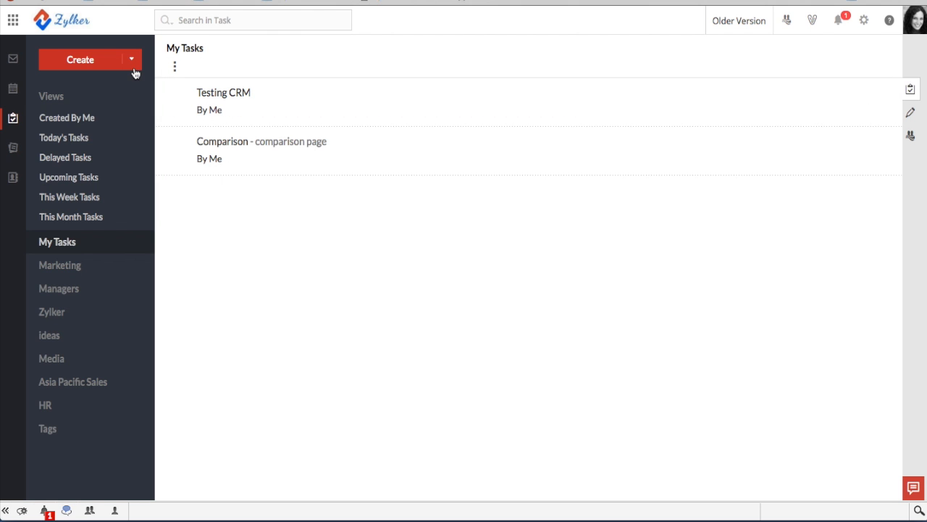
{"action": "left_click", "coordinate": [73, 271]}
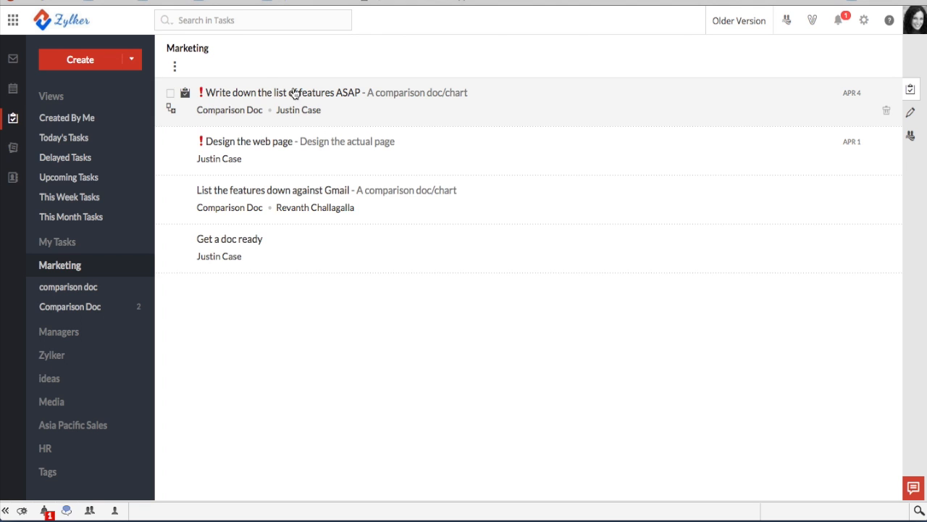
{"action": "left_click", "coordinate": [80, 120]}
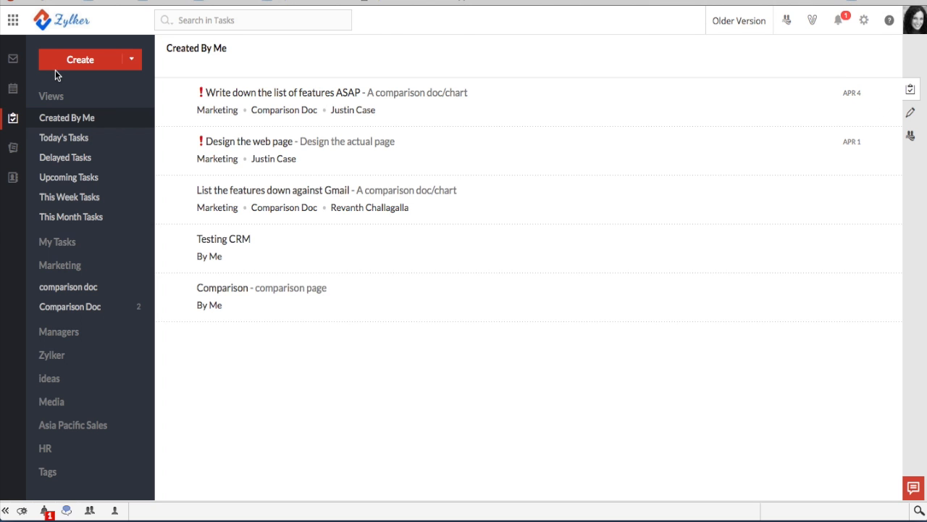
{"action": "left_click", "coordinate": [12, 59]}
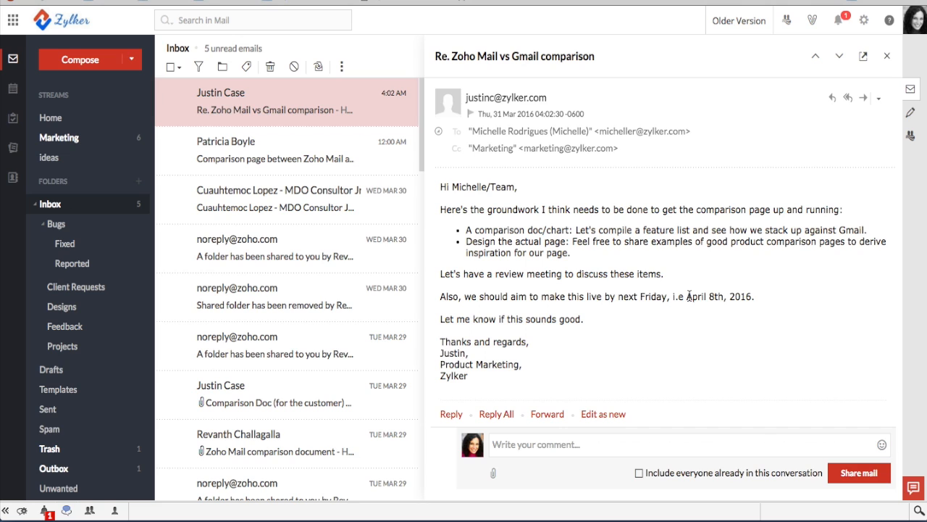
Save 'April 8th, 2016' as a starred General note titled 'Dealine for comparison Doc'
{"action": "left_click_drag", "start_coordinate": [688, 296], "coordinate": [752, 296]}
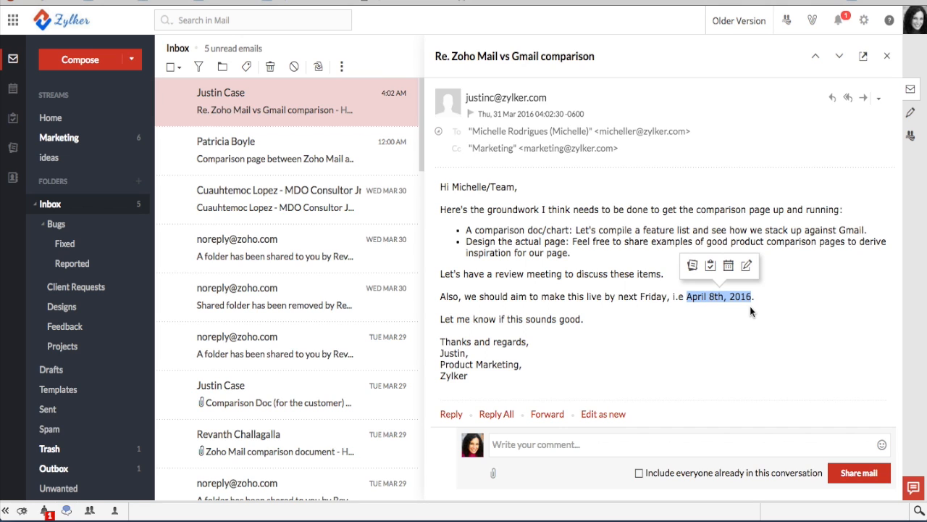
{"action": "left_click", "coordinate": [692, 267]}
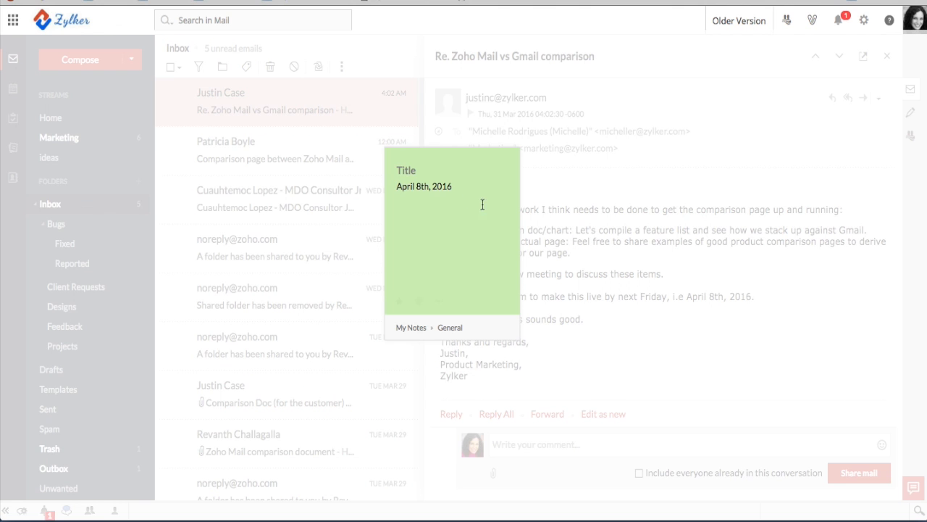
{"action": "left_click", "coordinate": [426, 170]}
{"action": "type", "text": "Dealine for"}
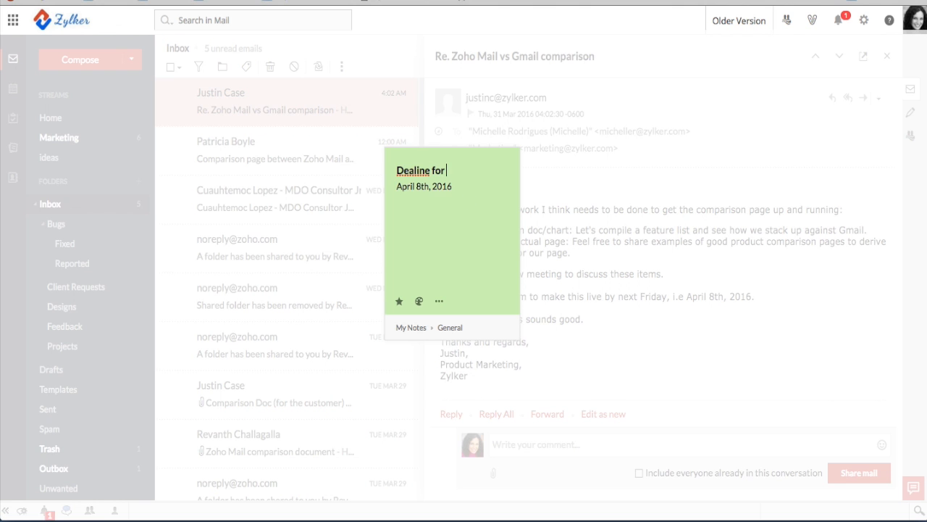
{"action": "type", "text": " comparison Doc"}
{"action": "left_click", "coordinate": [449, 338]}
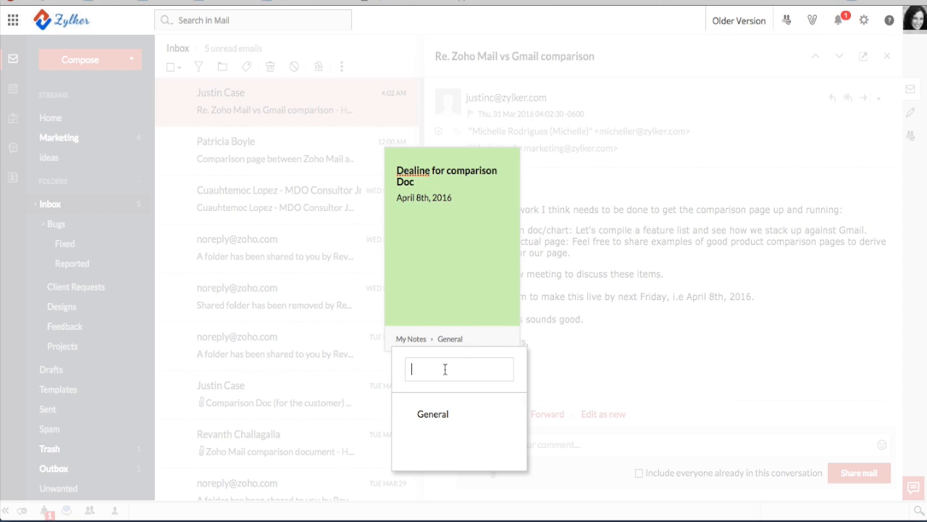
{"action": "left_click", "coordinate": [440, 411]}
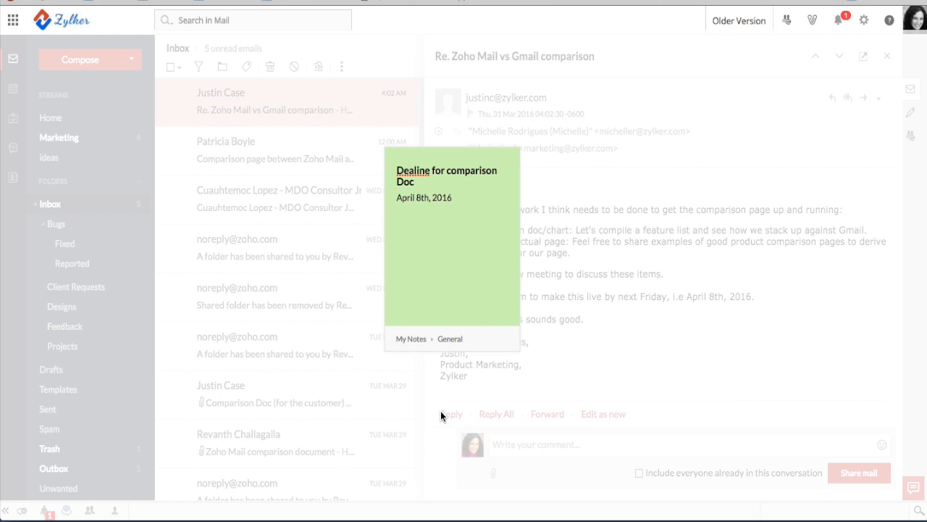
{"action": "mouse_move", "coordinate": [463, 297]}
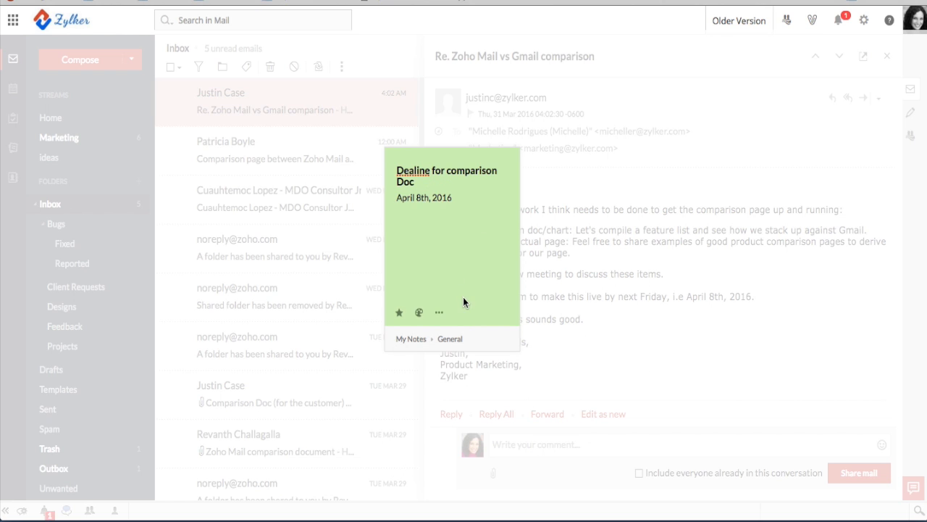
{"action": "left_click", "coordinate": [399, 314]}
{"action": "left_click", "coordinate": [645, 333]}
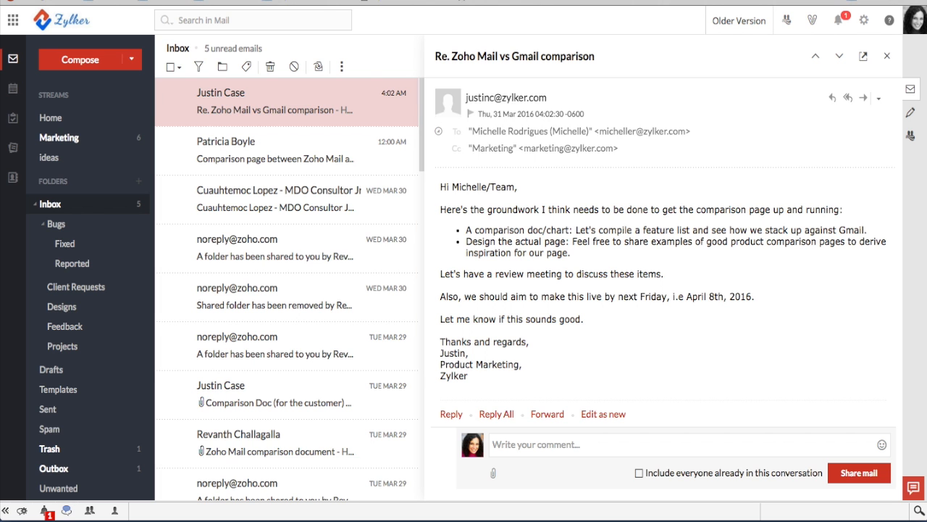
{"action": "left_click", "coordinate": [13, 149]}
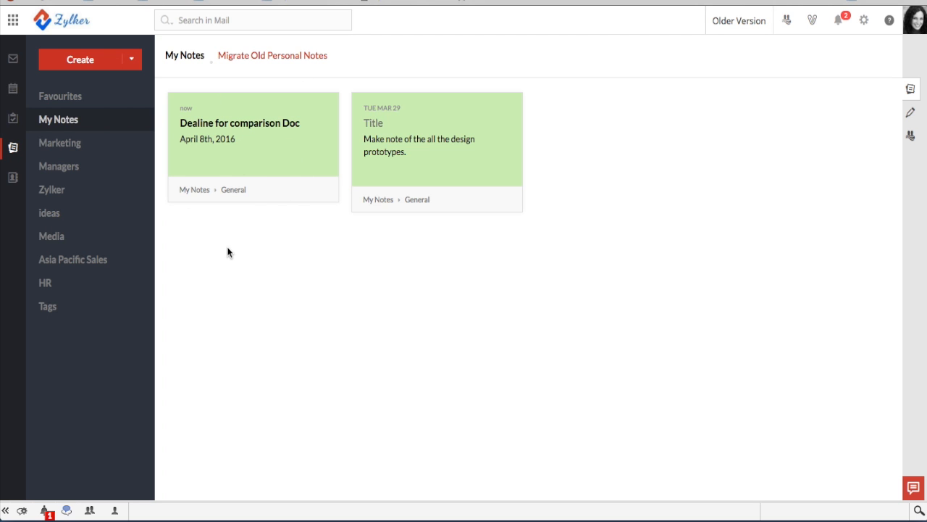
Show the Marketing group's notes
{"action": "left_click", "coordinate": [63, 144]}
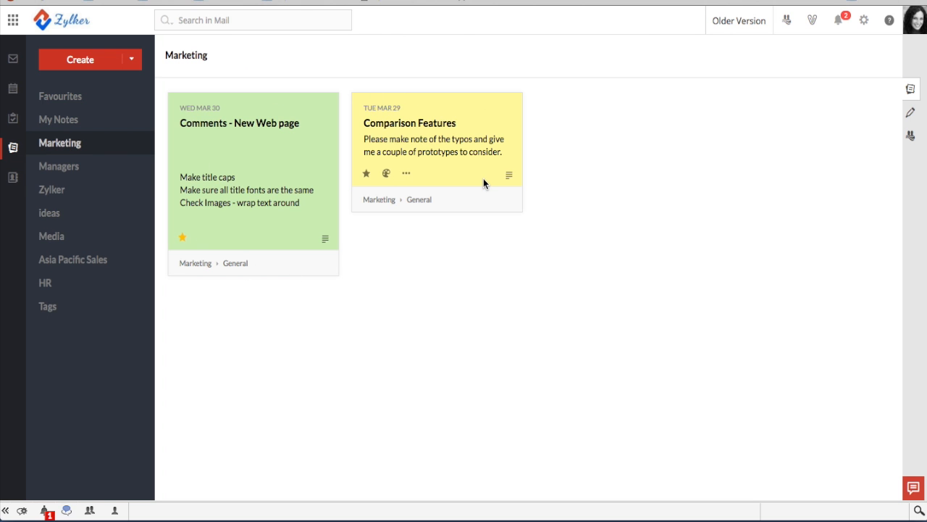
{"action": "left_click", "coordinate": [787, 21]}
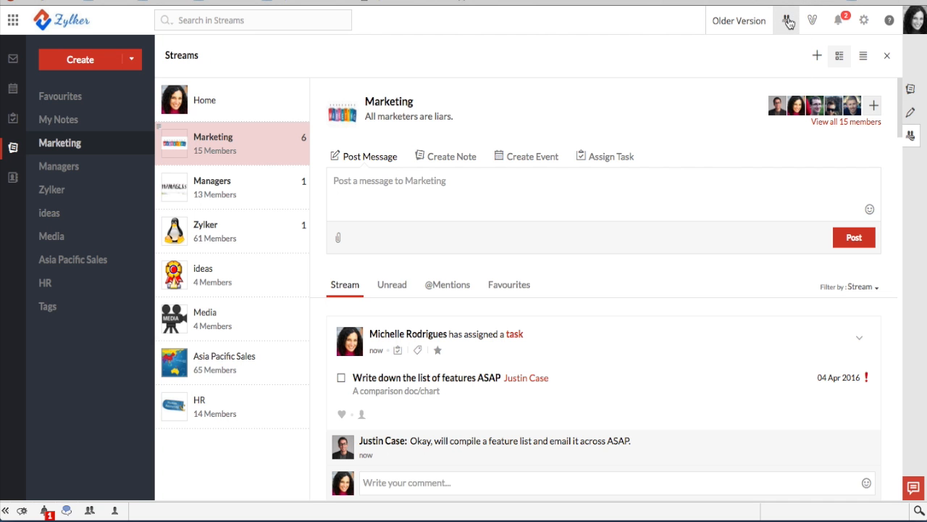
Show the Marketing stream feed and scroll through its posts
{"action": "left_click", "coordinate": [211, 141]}
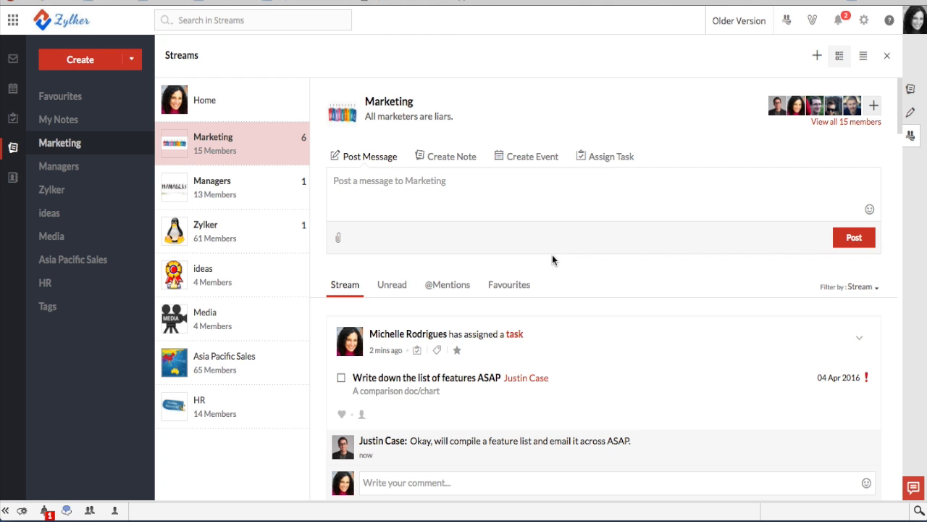
{"action": "scroll", "coordinate": [552, 255], "scroll_direction": "down", "scroll_amount": 10}
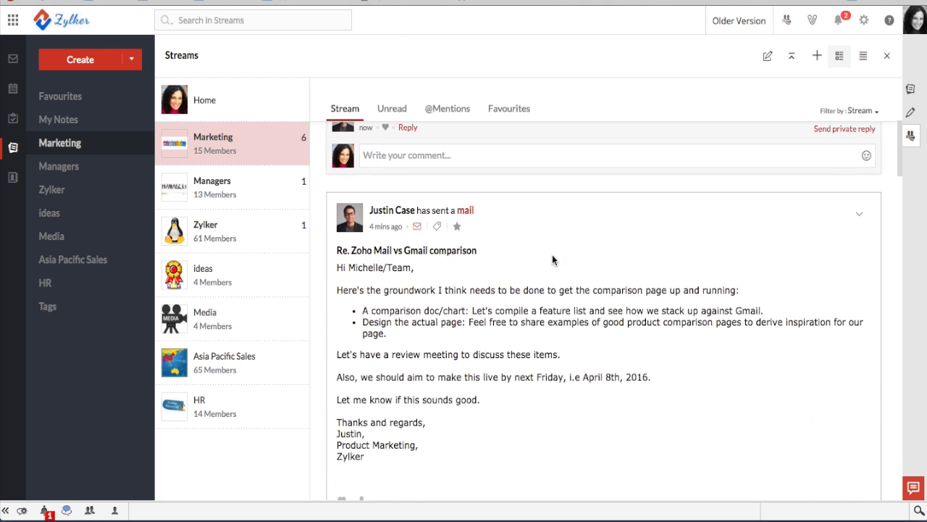
{"action": "scroll", "coordinate": [552, 255], "scroll_direction": "down", "scroll_amount": 15}
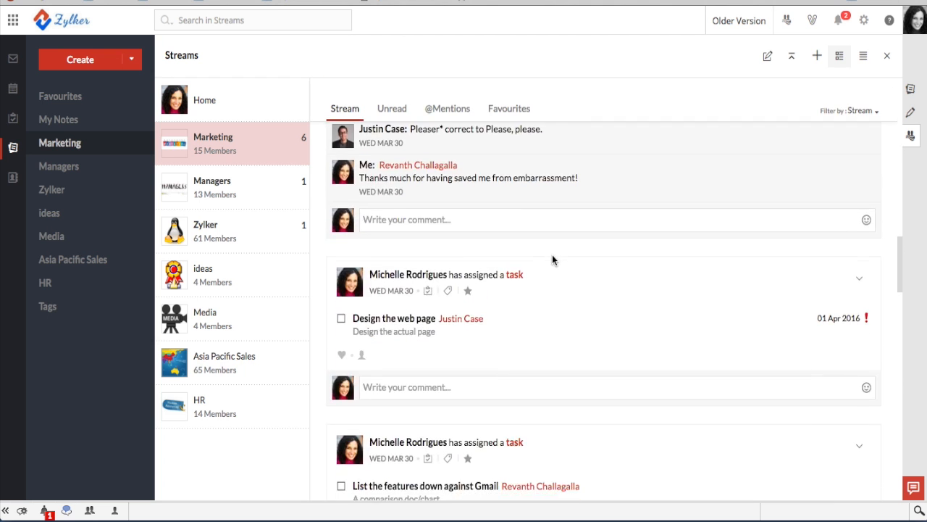
{"action": "scroll", "coordinate": [552, 254], "scroll_direction": "down", "scroll_amount": 8}
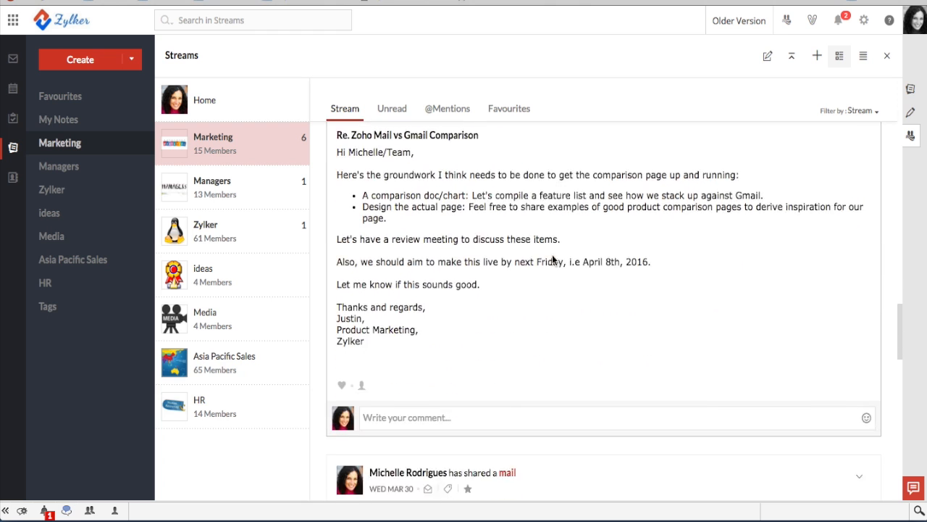
{"action": "scroll", "coordinate": [552, 254], "scroll_direction": "down", "scroll_amount": 10}
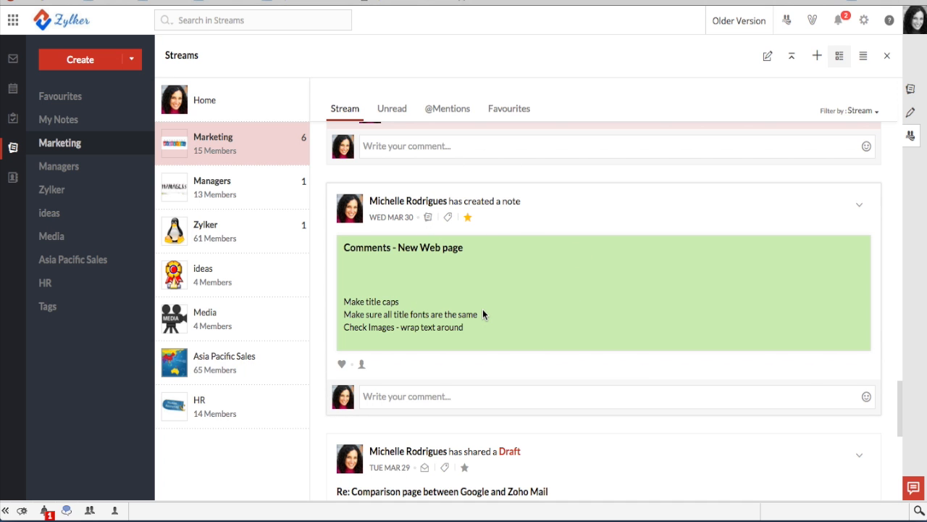
{"action": "scroll", "coordinate": [483, 313], "scroll_direction": "up", "scroll_amount": 15}
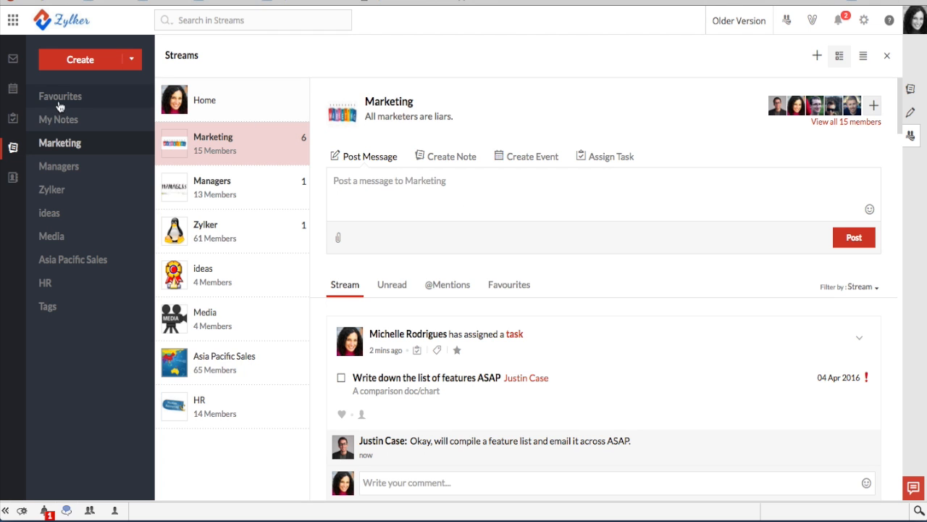
Back in the inbox, turn the phrase 'review meeting' from the comparison email into a calendar event
{"action": "left_click", "coordinate": [13, 64]}
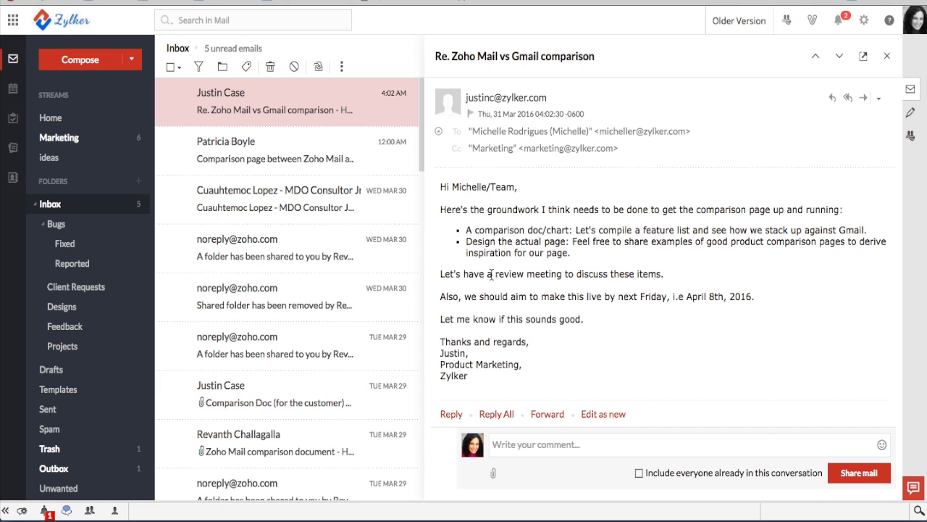
{"action": "left_click_drag", "start_coordinate": [495, 273], "coordinate": [564, 271]}
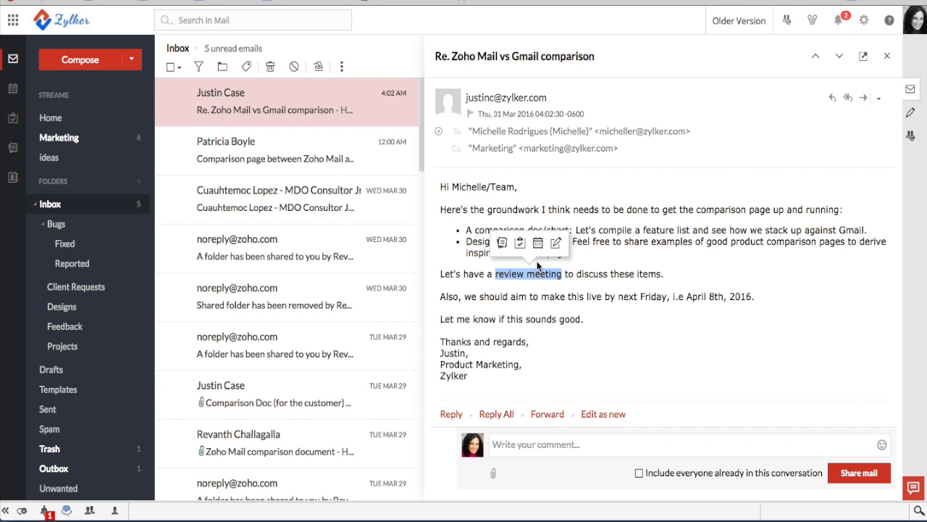
{"action": "left_click", "coordinate": [540, 247]}
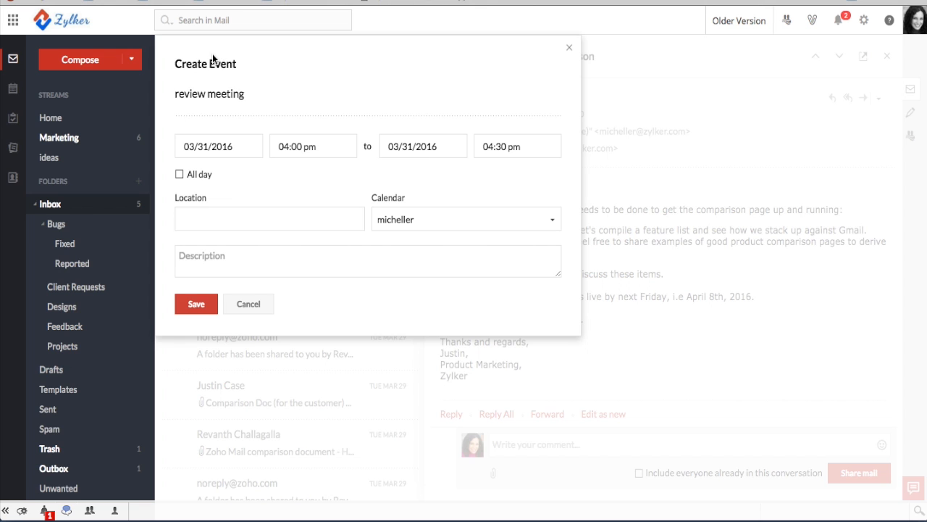
Set the event date to April 5, 2016 with an 11:30 am start
{"action": "left_click", "coordinate": [222, 145]}
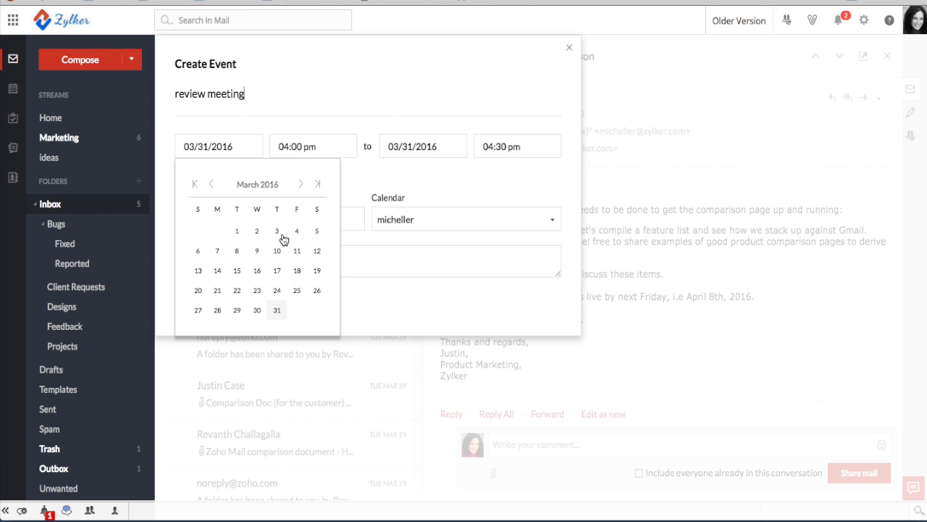
{"action": "left_click", "coordinate": [301, 184]}
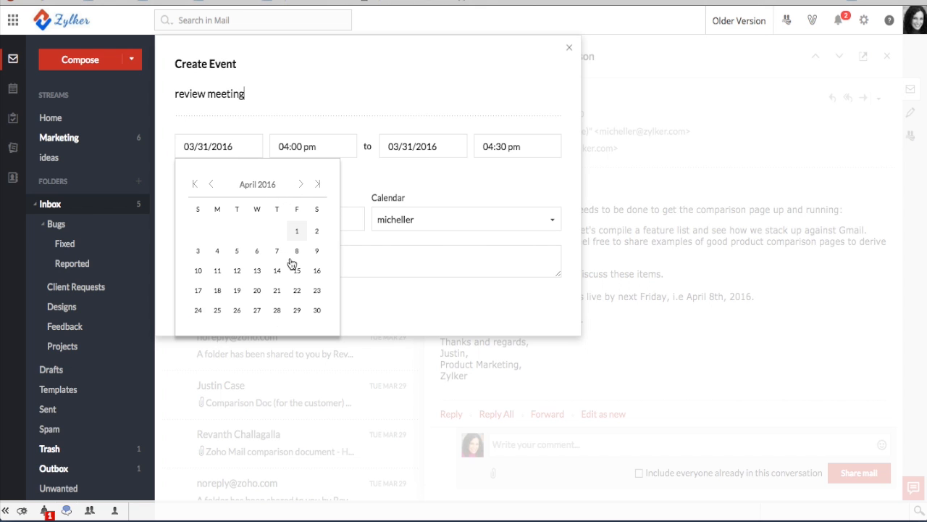
{"action": "left_click", "coordinate": [236, 252]}
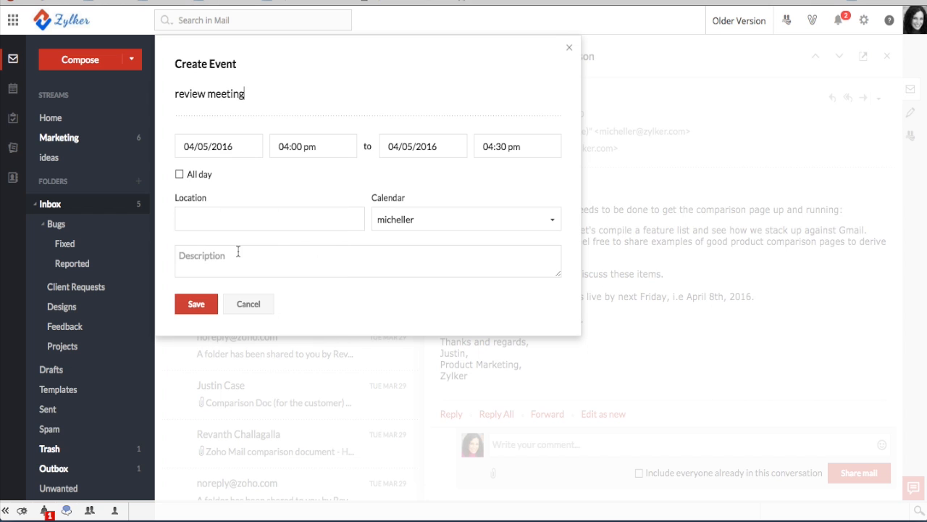
{"action": "left_click", "coordinate": [314, 147]}
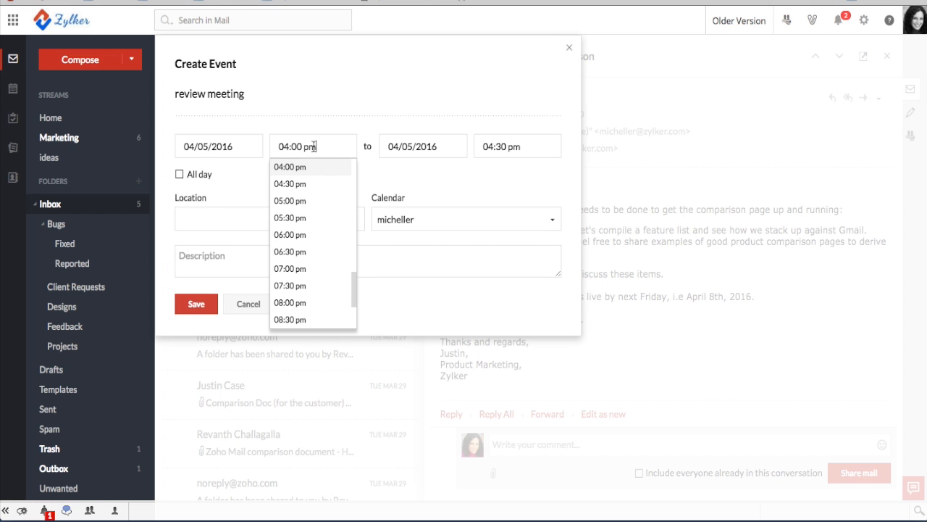
{"action": "scroll", "coordinate": [315, 217], "scroll_direction": "up", "scroll_amount": 8}
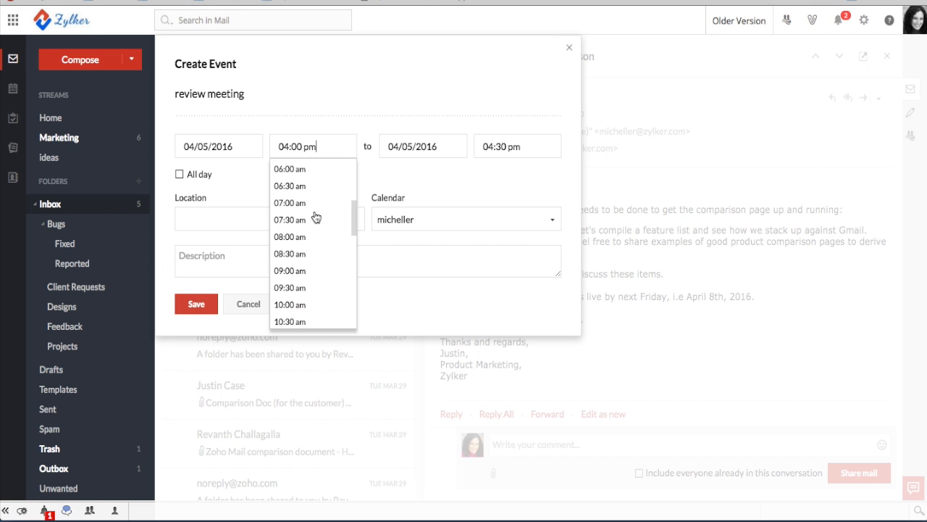
{"action": "scroll", "coordinate": [315, 218], "scroll_direction": "down", "scroll_amount": 2}
{"action": "scroll", "coordinate": [315, 218], "scroll_direction": "down", "scroll_amount": 2}
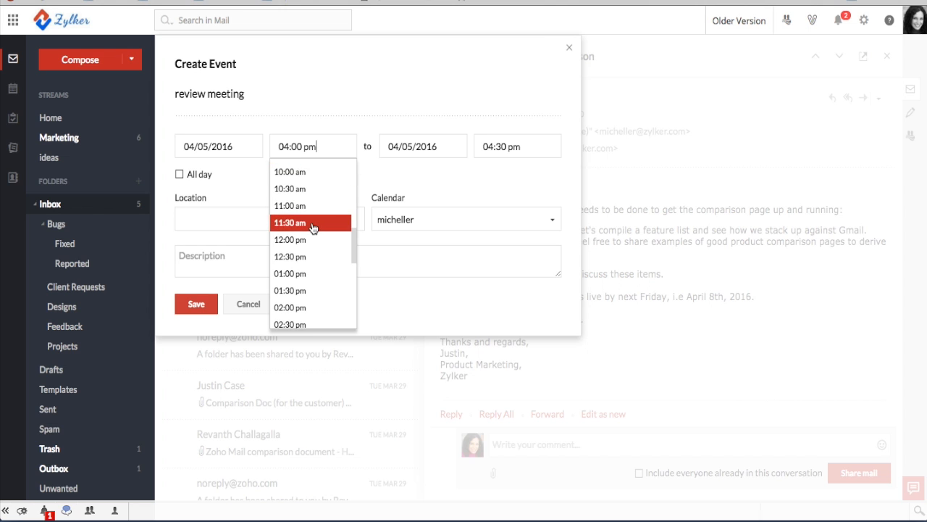
{"action": "left_click", "coordinate": [313, 222]}
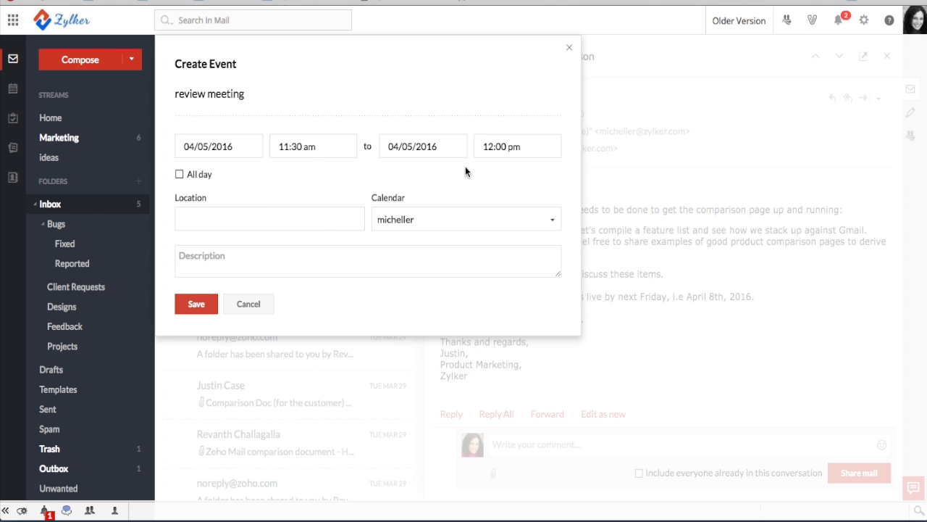
Set the review meeting's end time to 02:00 pm
{"action": "left_click", "coordinate": [507, 146]}
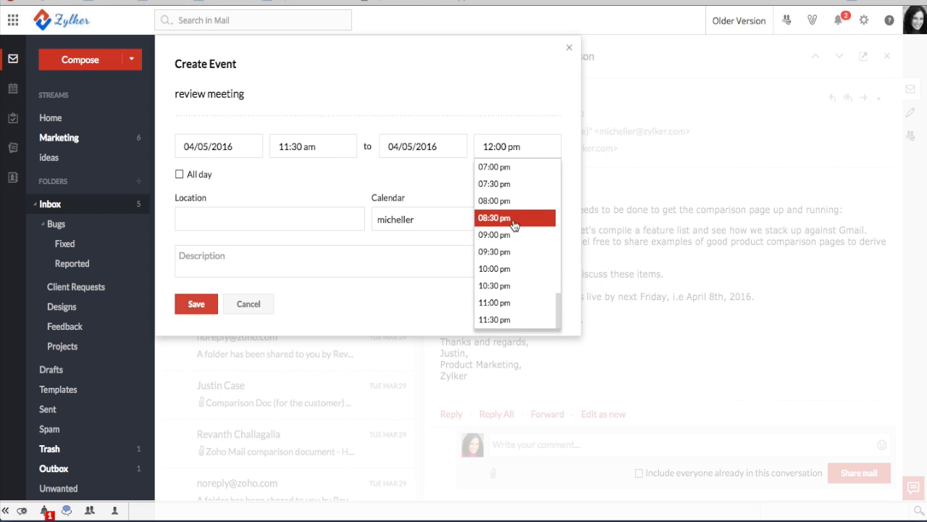
{"action": "scroll", "coordinate": [514, 225], "scroll_direction": "up", "scroll_amount": 3}
{"action": "scroll", "coordinate": [513, 225], "scroll_direction": "down", "scroll_amount": 5}
{"action": "scroll", "coordinate": [522, 303], "scroll_direction": "up", "scroll_amount": 5}
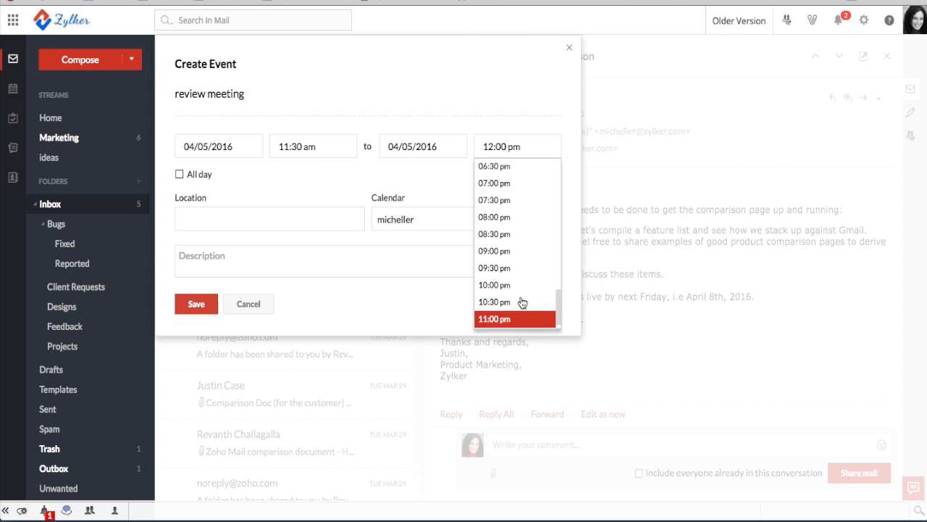
{"action": "scroll", "coordinate": [521, 303], "scroll_direction": "up", "scroll_amount": 10}
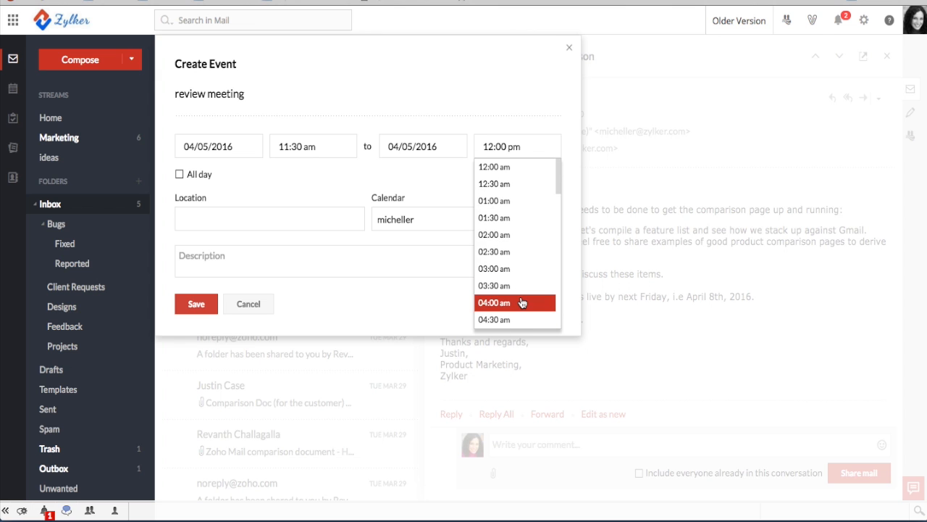
{"action": "scroll", "coordinate": [523, 224], "scroll_direction": "down", "scroll_amount": 15}
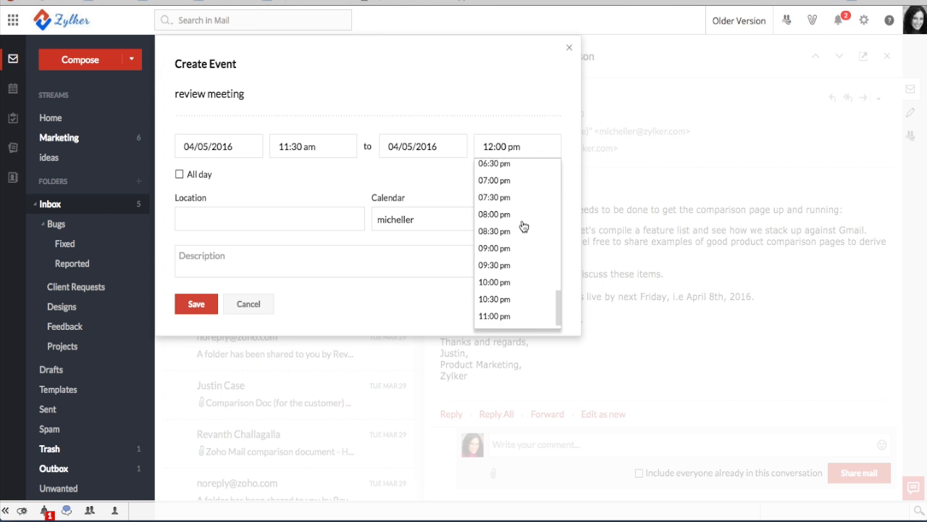
{"action": "scroll", "coordinate": [523, 226], "scroll_direction": "up", "scroll_amount": 7}
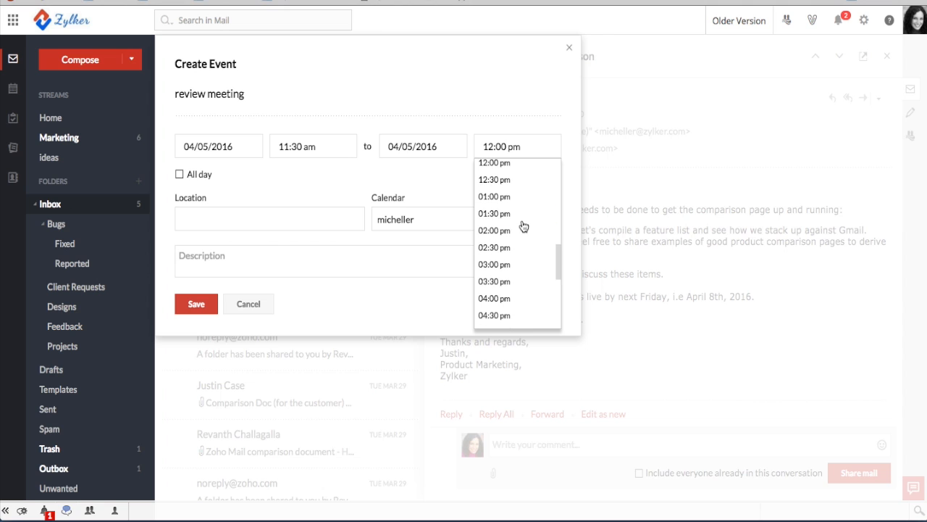
{"action": "left_click", "coordinate": [500, 232]}
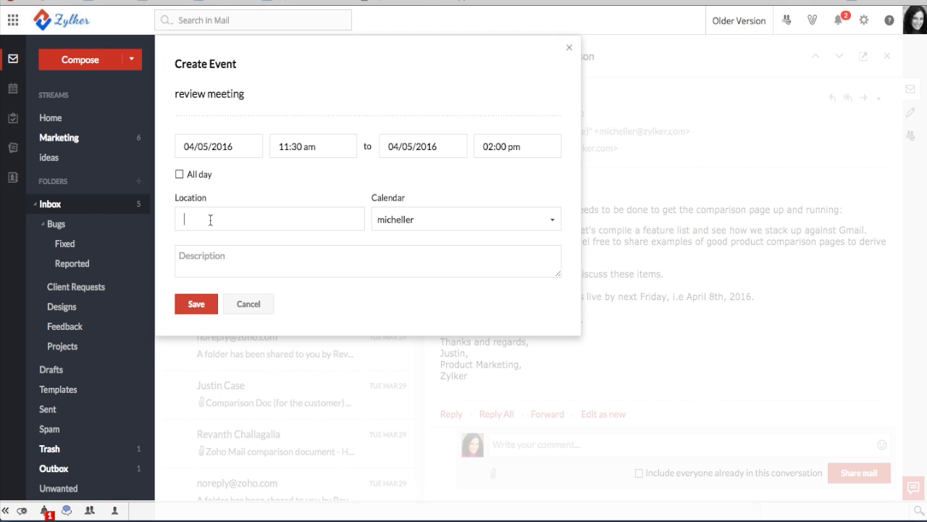
Enter location 'Skype/Appear' and description 'Let's meet to decide on the prototype.', then save
{"action": "type", "text": "Sky"}
{"action": "type", "text": "pe/App"}
{"action": "type", "text": "a"}
{"action": "type", "text": "ear"}
{"action": "left_click", "coordinate": [331, 268]}
{"action": "type", "text": "Let's"}
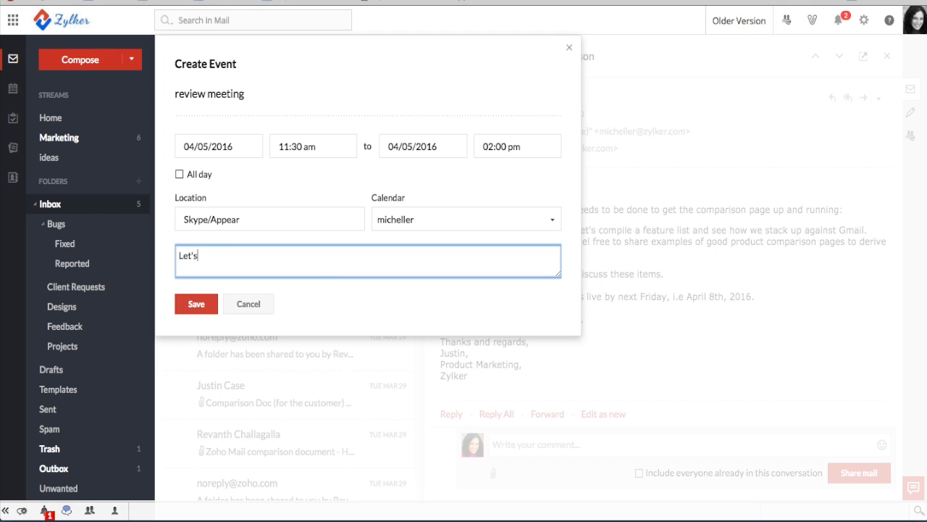
{"action": "type", "text": " meet to decide on the prototype."}
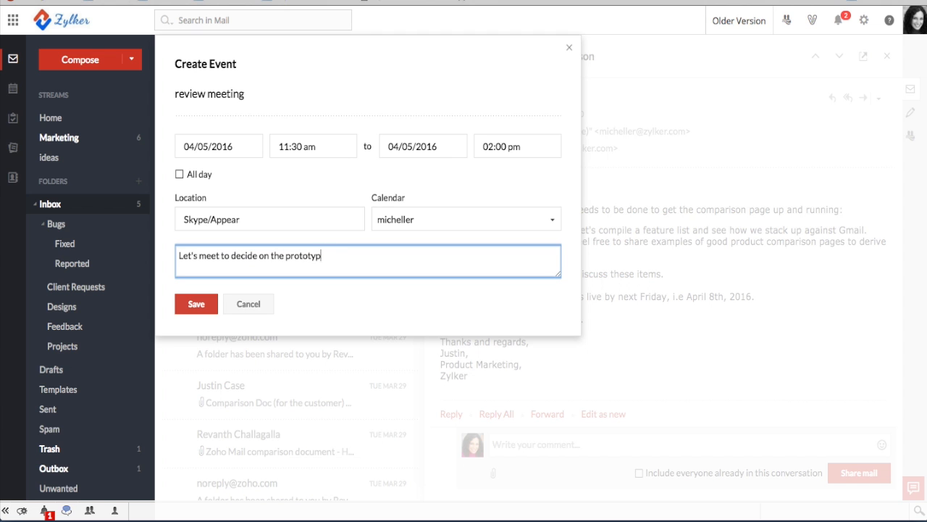
{"action": "left_click", "coordinate": [200, 308]}
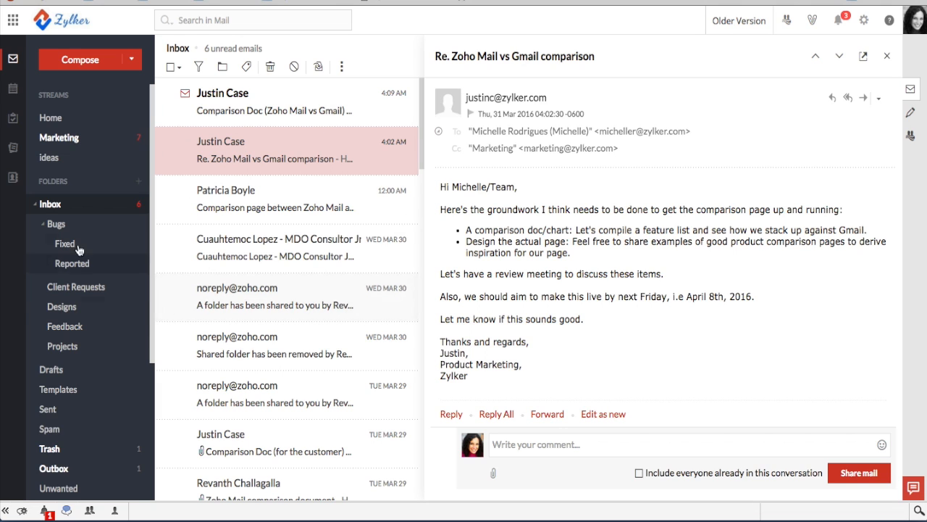
Open the Designs folder to view its messages
{"action": "left_click", "coordinate": [62, 307]}
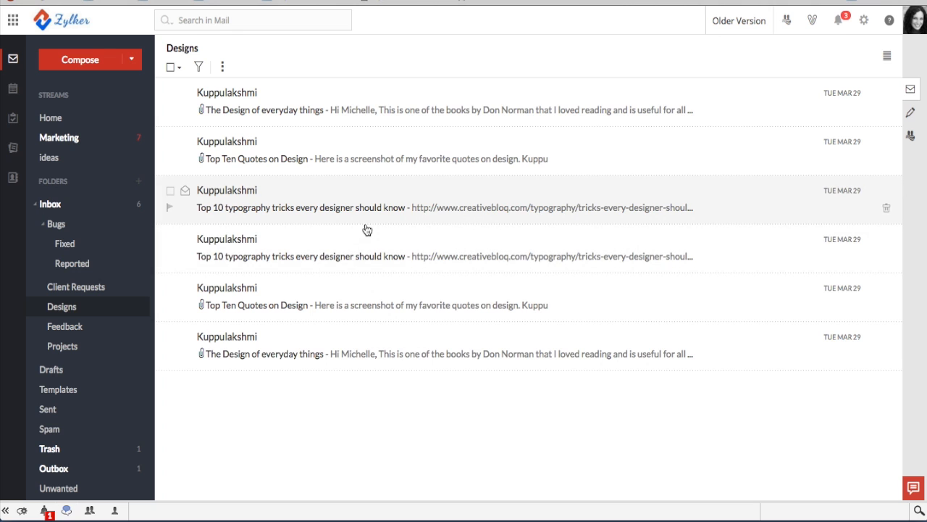
Share the Designs folder with a teammate picked from organization members, toggling permission to Write
{"action": "right_click", "coordinate": [58, 310]}
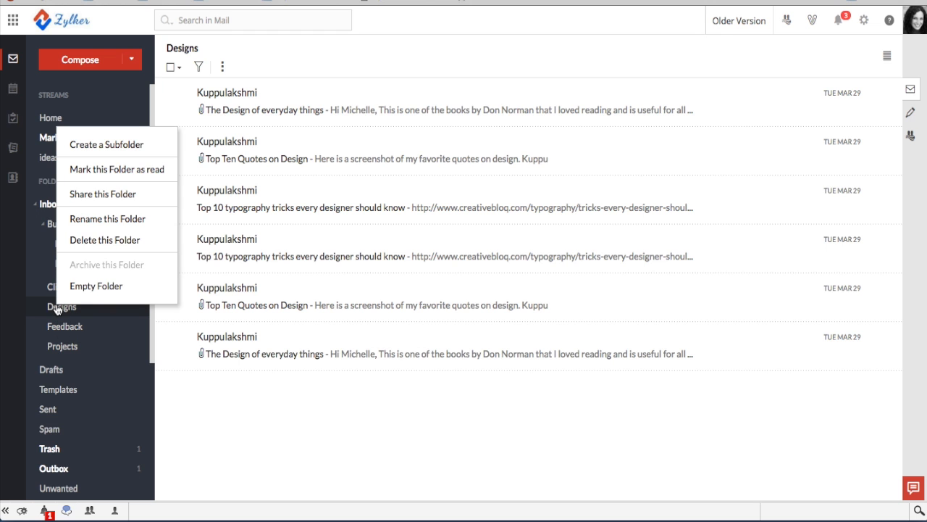
{"action": "left_click", "coordinate": [91, 196]}
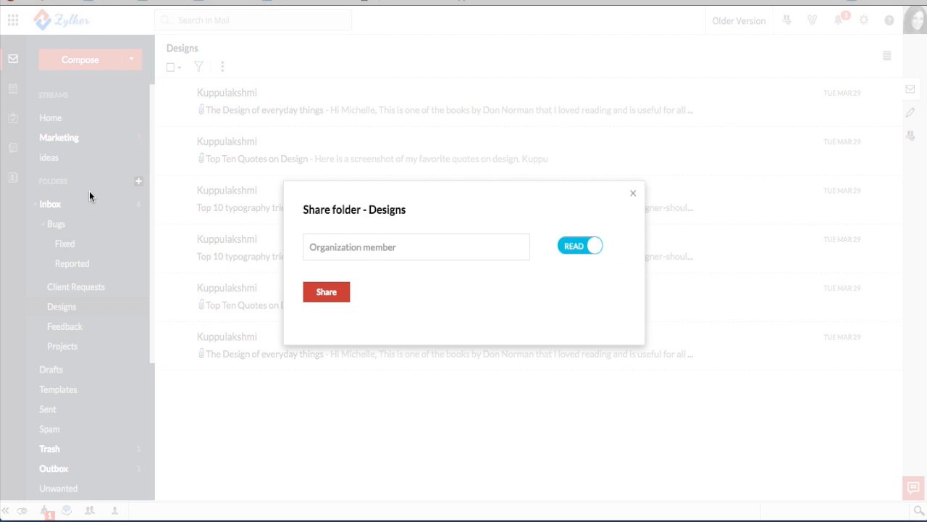
{"action": "left_click", "coordinate": [321, 250]}
{"action": "type", "text": "Justin Case"}
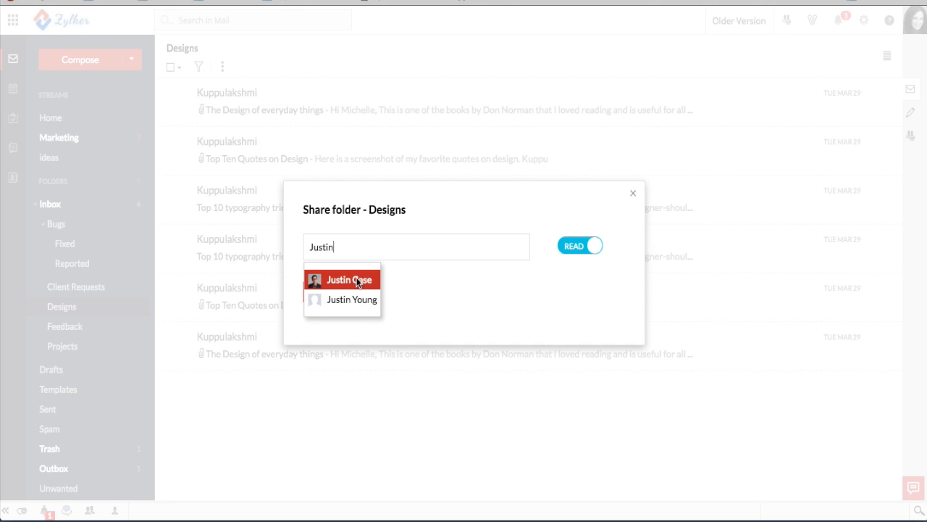
{"action": "left_click", "coordinate": [361, 280]}
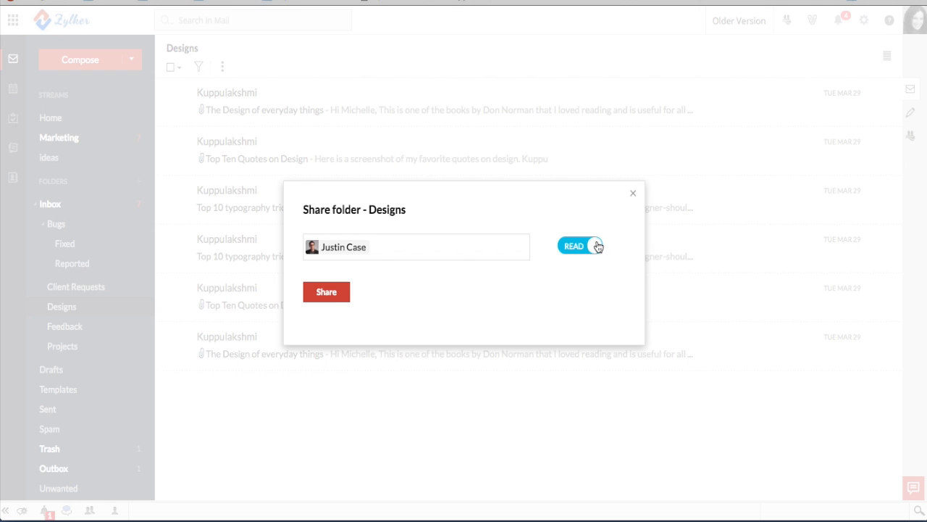
{"action": "left_click", "coordinate": [595, 246]}
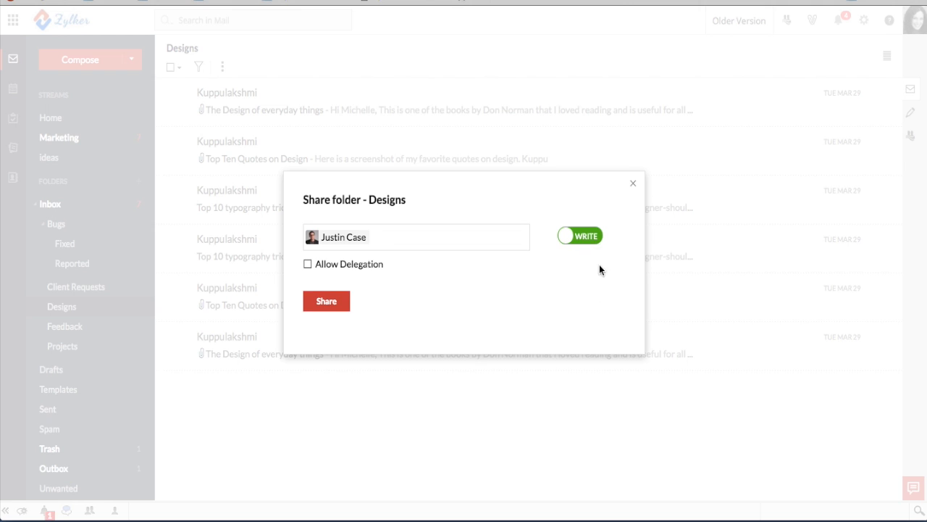
Toggle Allow Delegation on and off, reset permission to Read, and share the Designs folder
{"action": "left_click", "coordinate": [308, 265]}
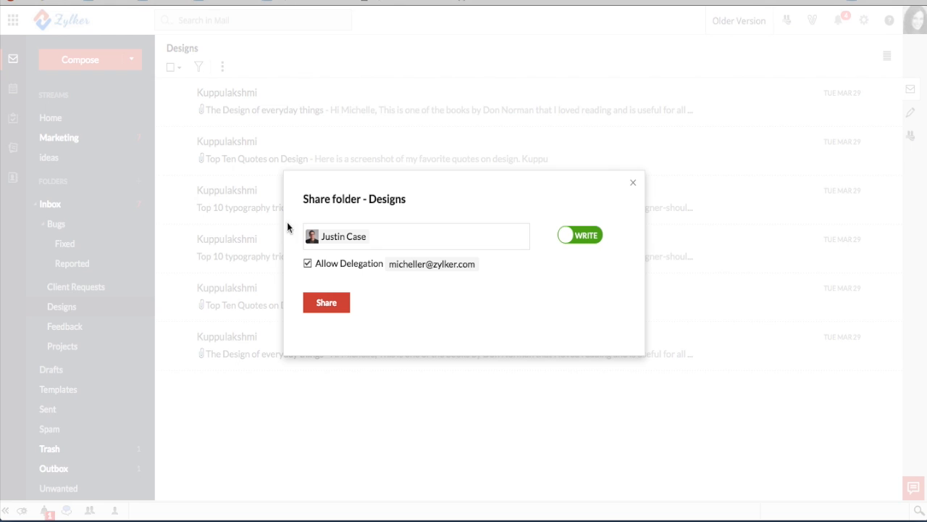
{"action": "left_click", "coordinate": [308, 265]}
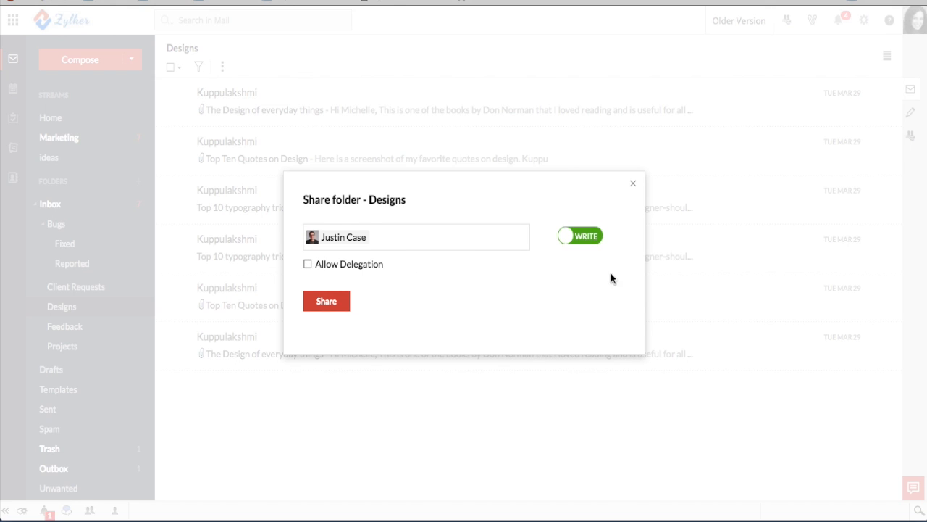
{"action": "left_click", "coordinate": [571, 244]}
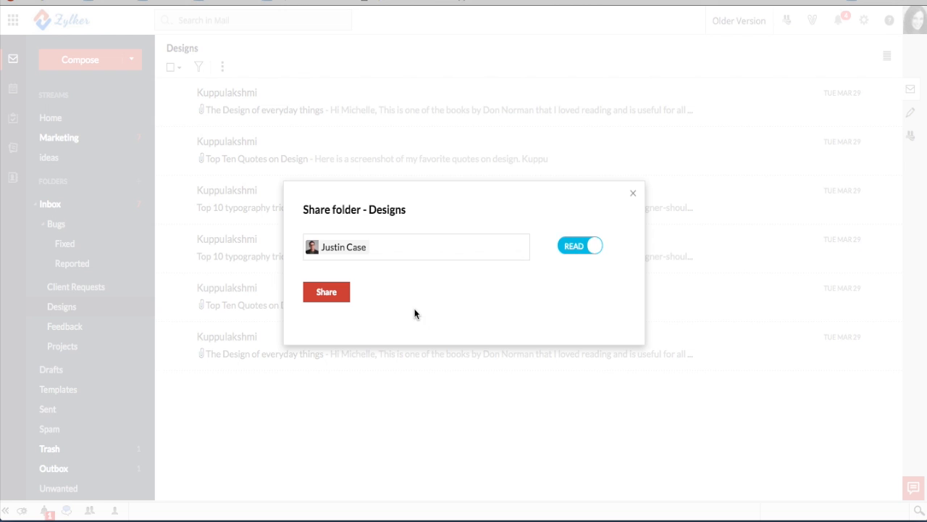
{"action": "left_click", "coordinate": [326, 293]}
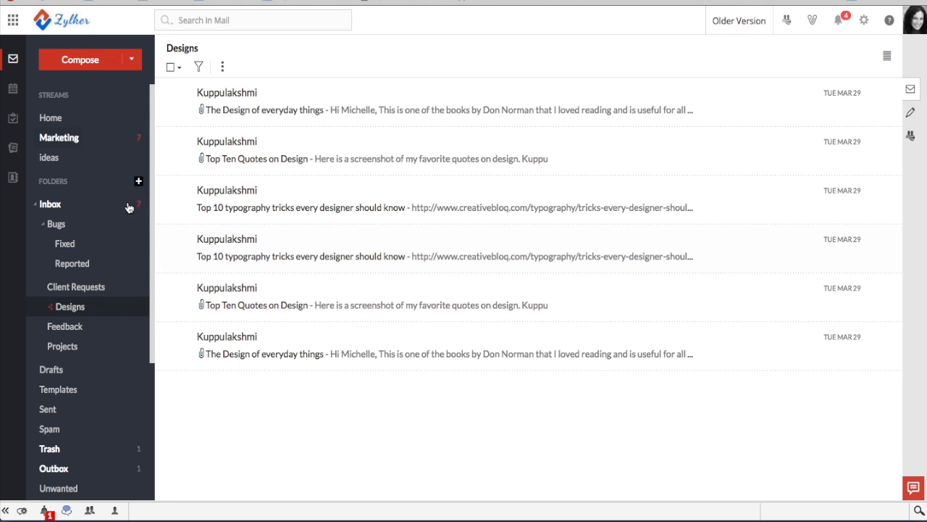
From the Inbox notifications, accept the shared folder invitation
{"action": "left_click", "coordinate": [64, 208]}
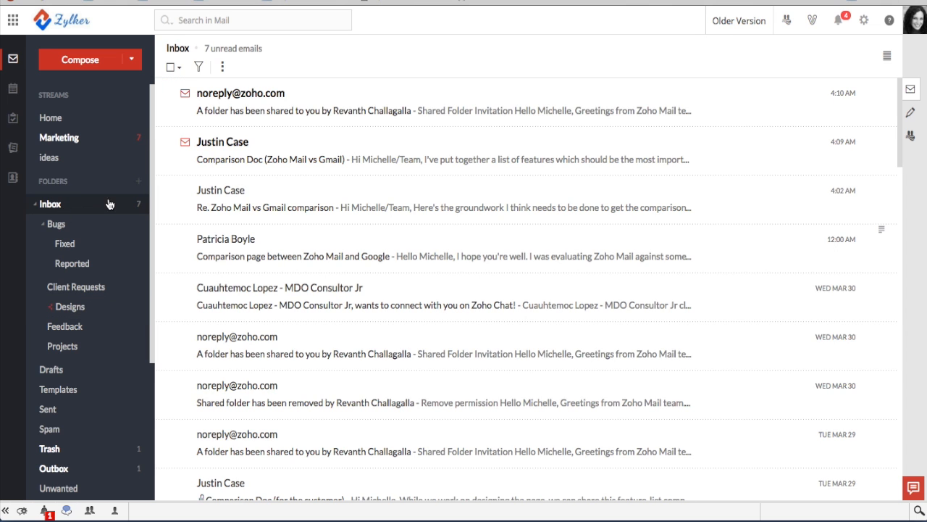
{"action": "left_click", "coordinate": [841, 24]}
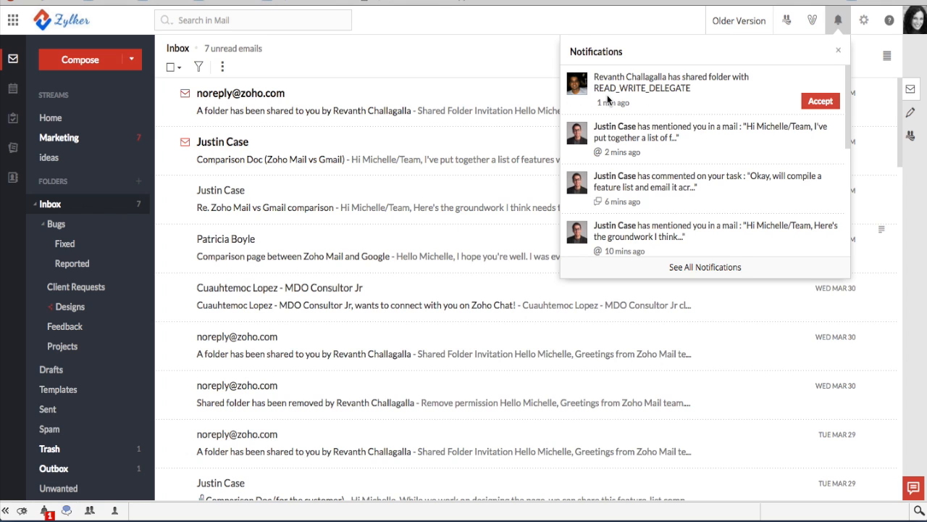
{"action": "left_click", "coordinate": [821, 101]}
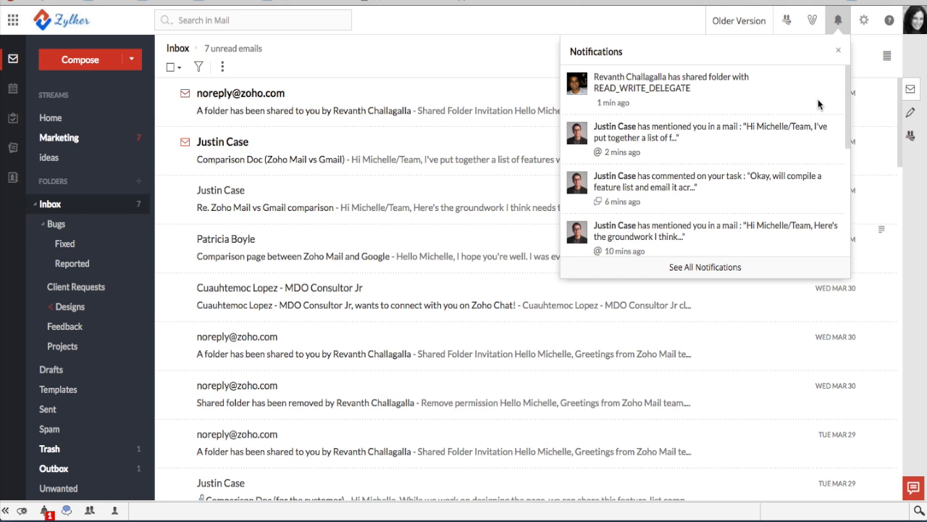
{"action": "left_click", "coordinate": [838, 51]}
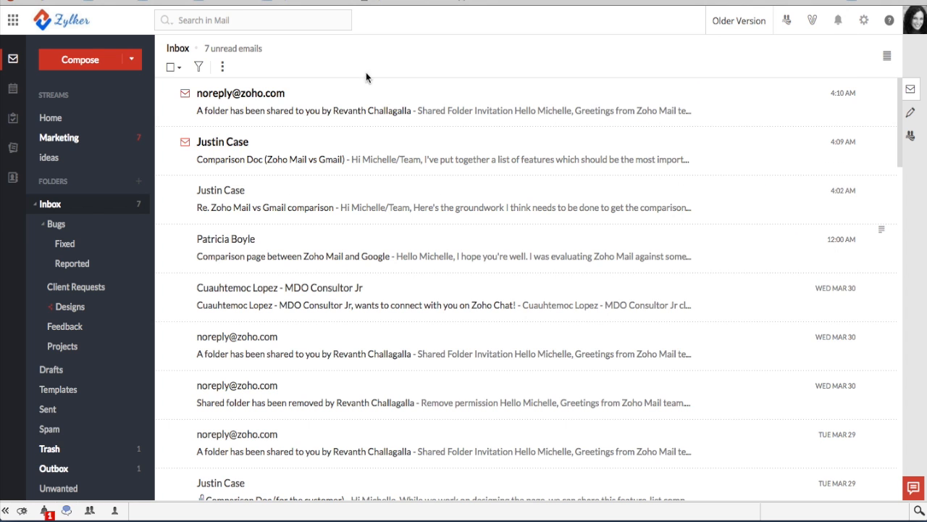
Read the folder-shared invitation email and open the shared Comparison folder
{"action": "left_click", "coordinate": [287, 113]}
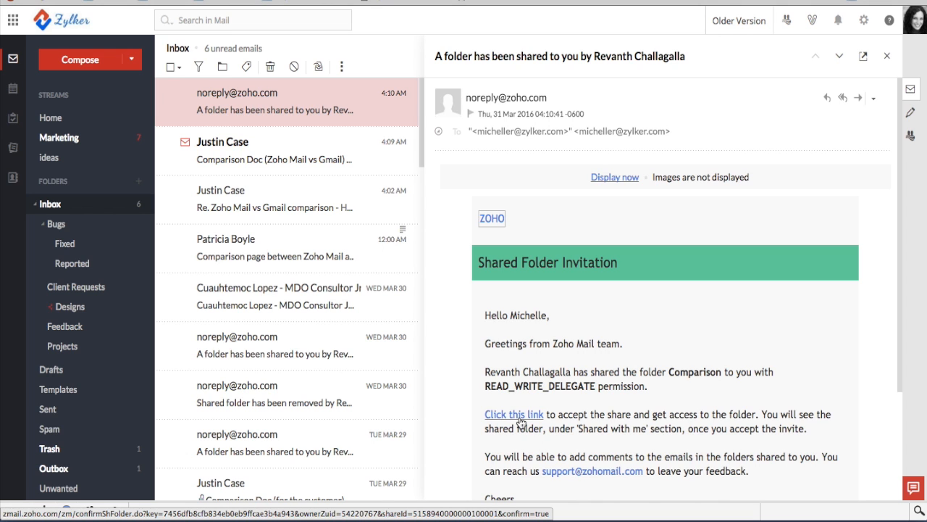
{"action": "scroll", "coordinate": [573, 411], "scroll_direction": "down", "scroll_amount": 3}
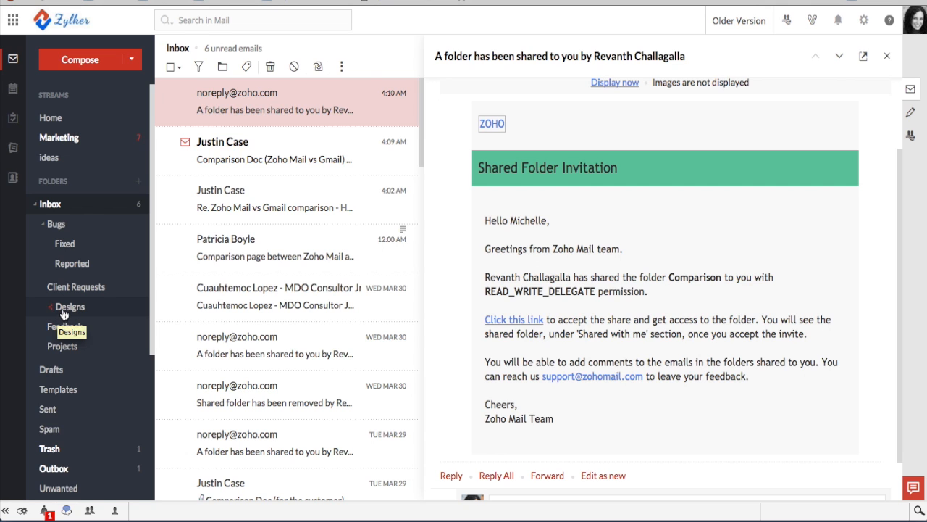
{"action": "scroll", "coordinate": [67, 312], "scroll_direction": "down", "scroll_amount": 3}
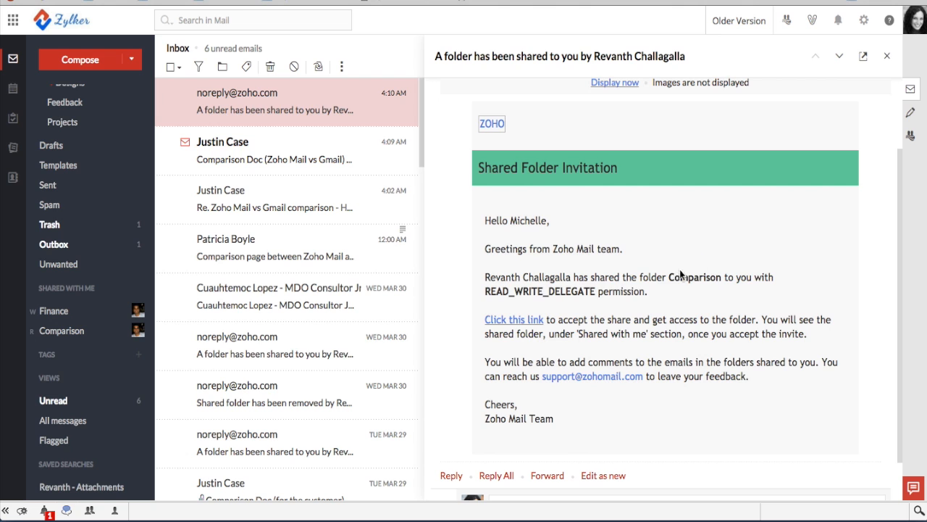
{"action": "left_click", "coordinate": [61, 331]}
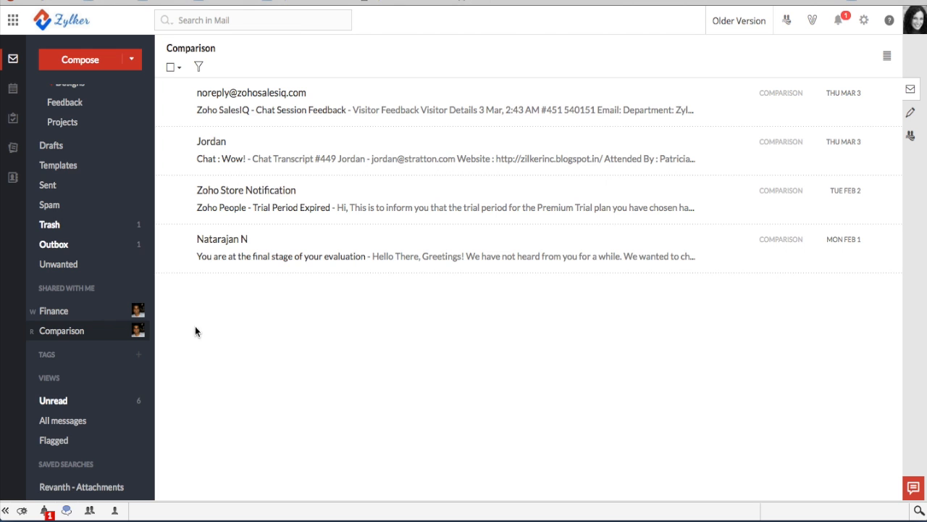
{"action": "left_click", "coordinate": [246, 244]}
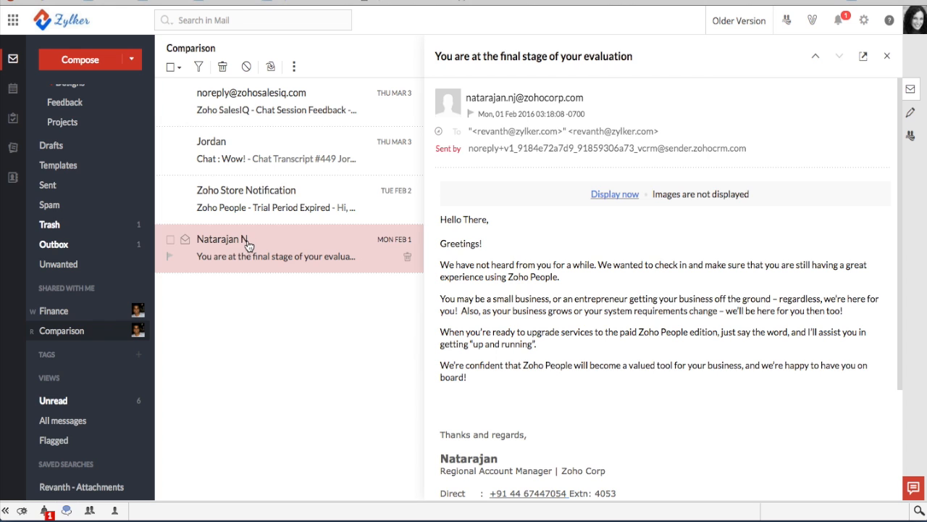
{"action": "scroll", "coordinate": [555, 334], "scroll_direction": "down", "scroll_amount": 4}
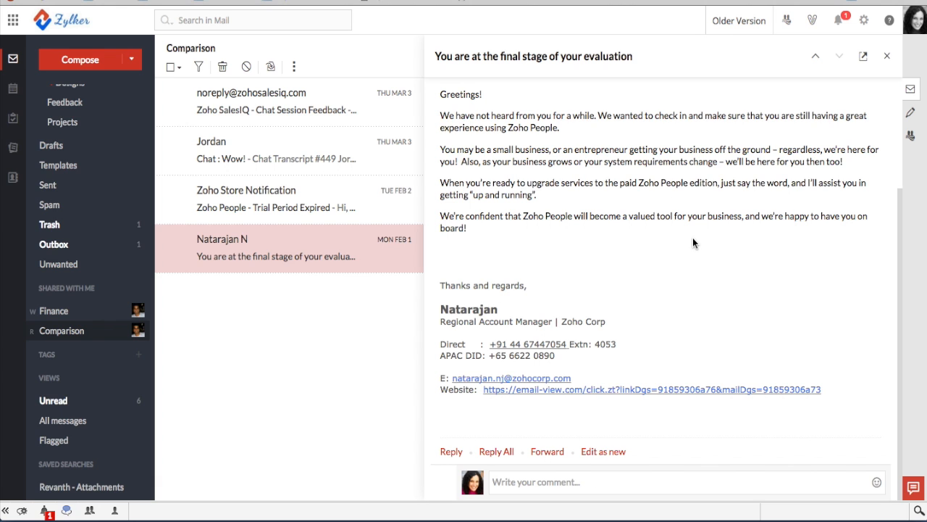
{"action": "scroll", "coordinate": [693, 243], "scroll_direction": "up", "scroll_amount": 3}
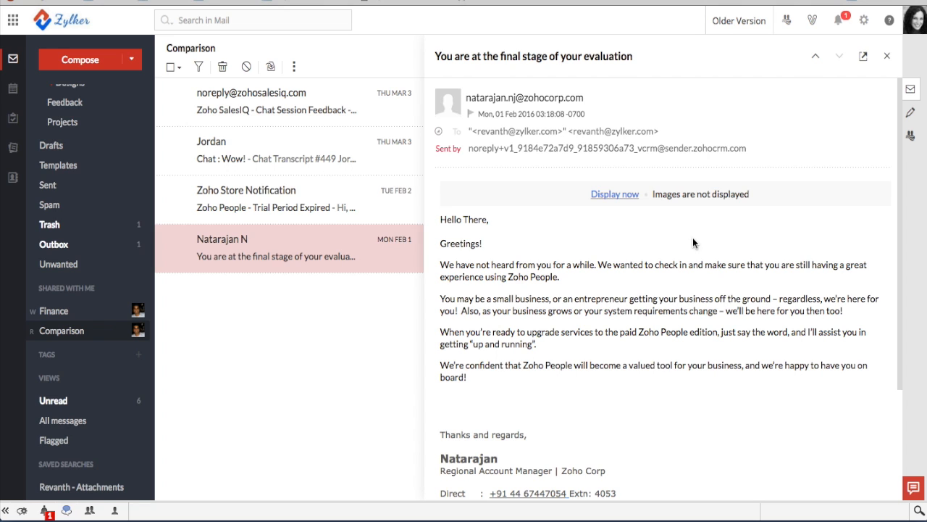
{"action": "left_click", "coordinate": [888, 57]}
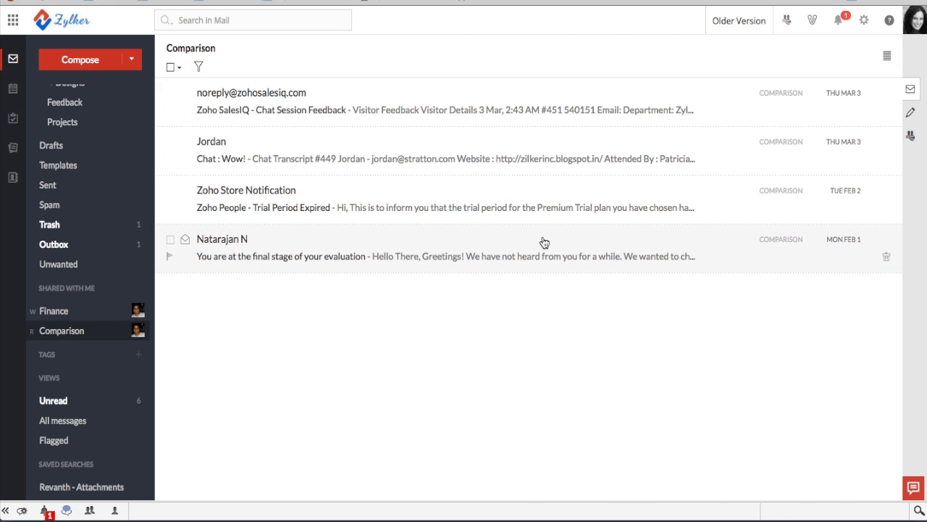
{"action": "scroll", "coordinate": [78, 176], "scroll_direction": "up", "scroll_amount": 5}
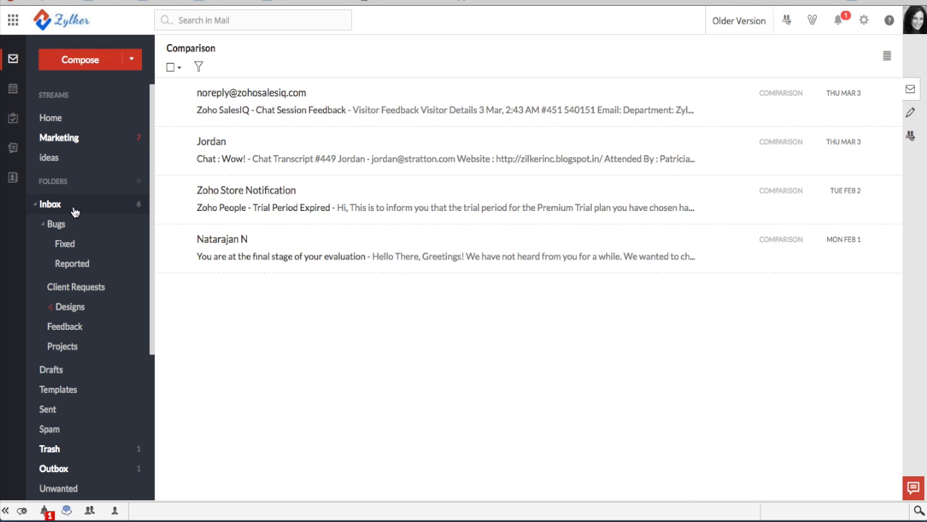
{"action": "left_click", "coordinate": [72, 209]}
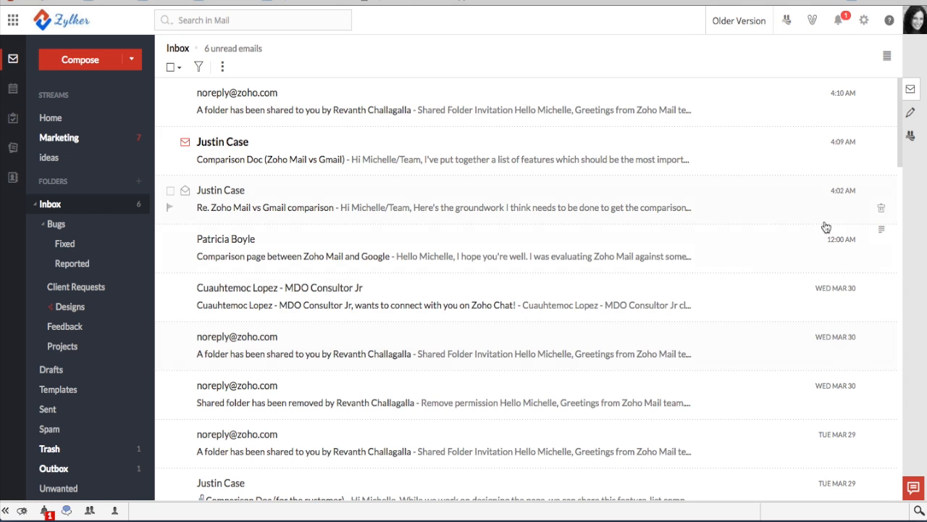
Open the gallery of all attachments
{"action": "left_click", "coordinate": [815, 27]}
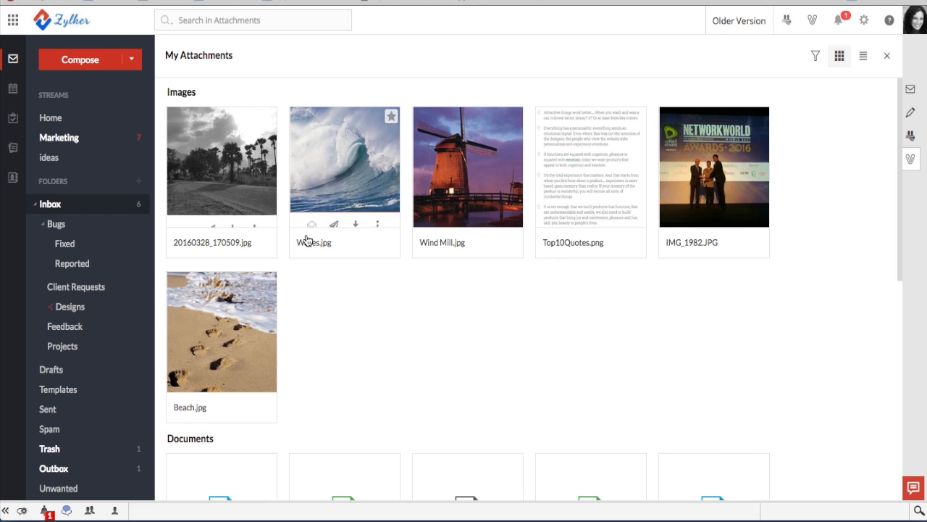
Scroll through the My Attachments gallery to review the six images and nine documents
{"action": "scroll", "coordinate": [441, 287], "scroll_direction": "down", "scroll_amount": 3}
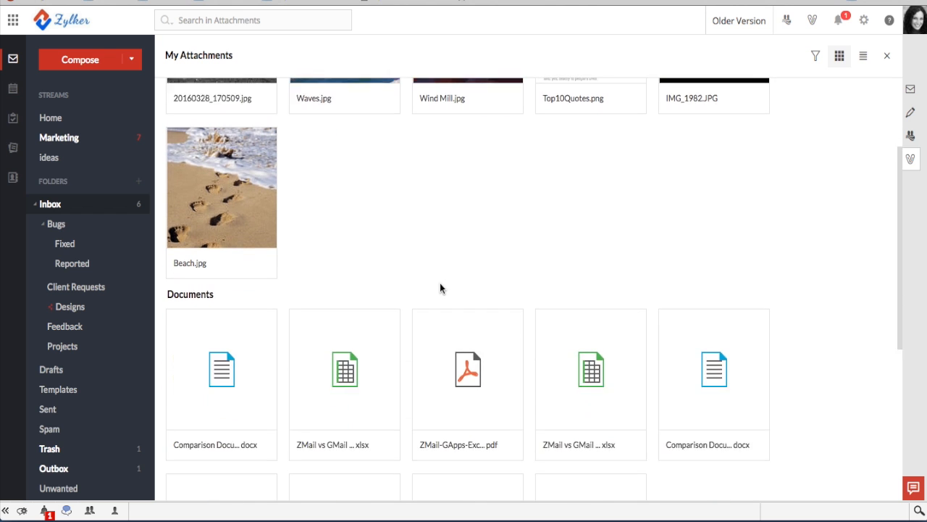
{"action": "scroll", "coordinate": [440, 289], "scroll_direction": "down", "scroll_amount": 3}
{"action": "scroll", "coordinate": [440, 288], "scroll_direction": "up", "scroll_amount": 6}
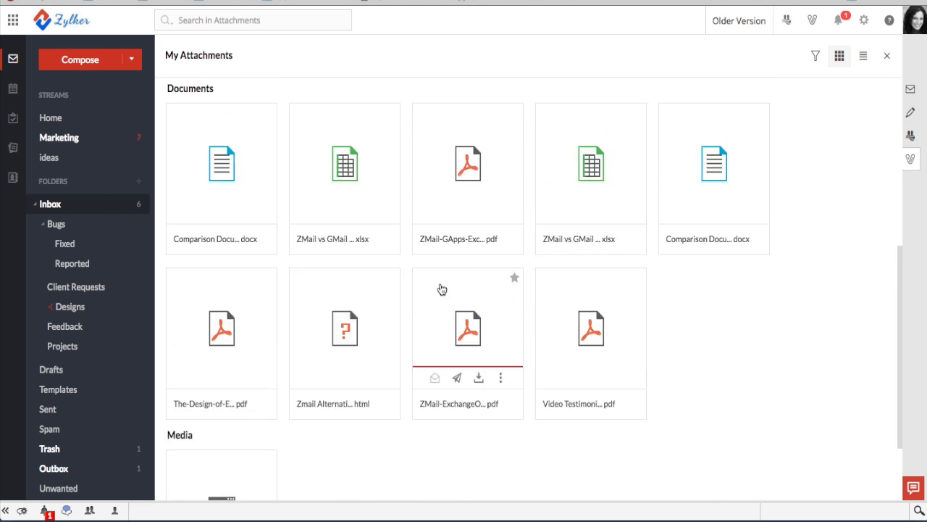
{"action": "scroll", "coordinate": [566, 416], "scroll_direction": "down", "scroll_amount": 1}
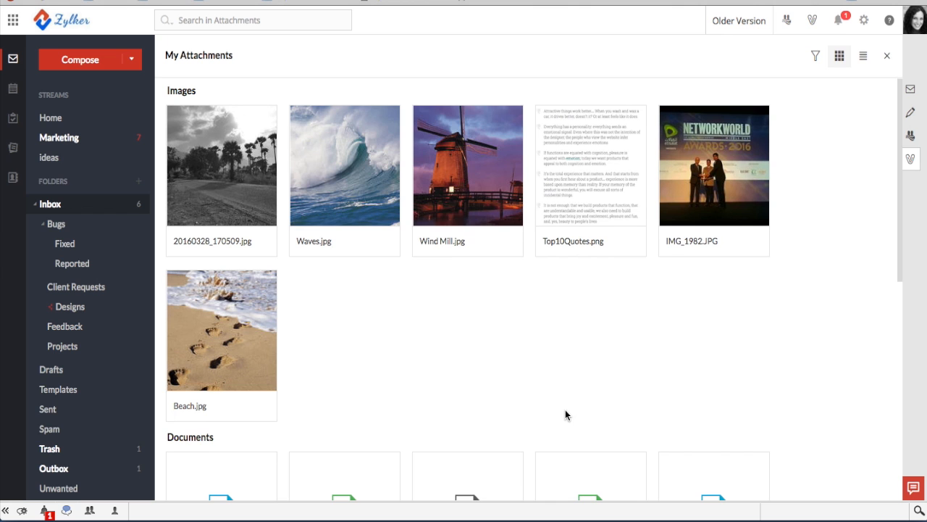
{"action": "scroll", "coordinate": [459, 338], "scroll_direction": "down", "scroll_amount": 1}
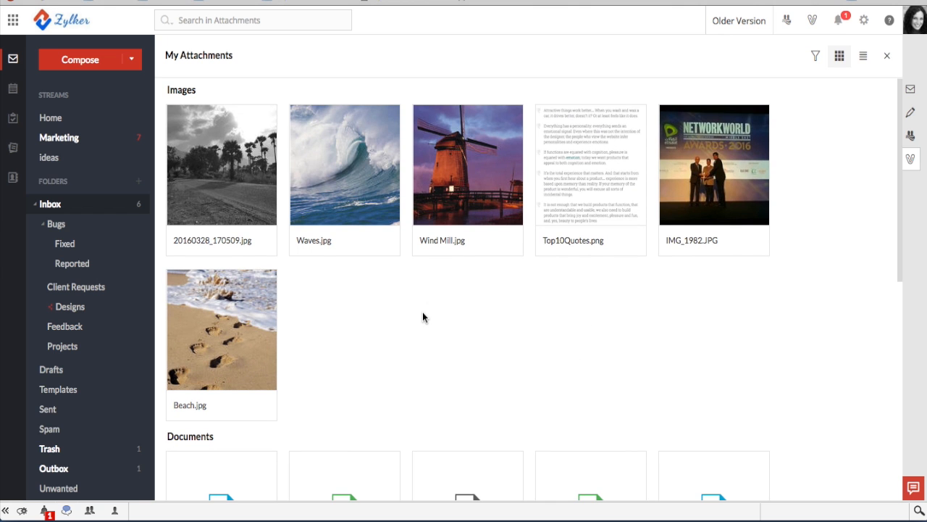
{"action": "scroll", "coordinate": [423, 317], "scroll_direction": "down", "scroll_amount": 5}
{"action": "mouse_move", "coordinate": [425, 318]}
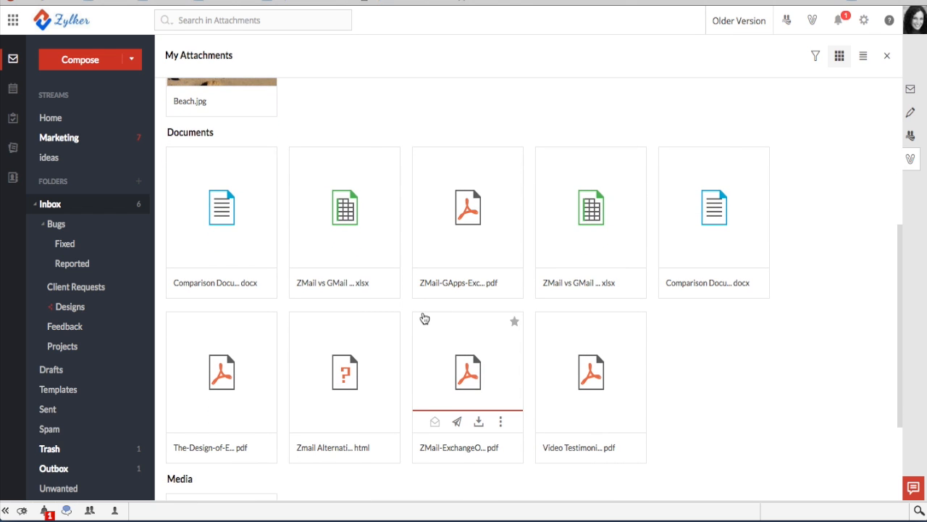
{"action": "scroll", "coordinate": [425, 319], "scroll_direction": "down", "scroll_amount": 2}
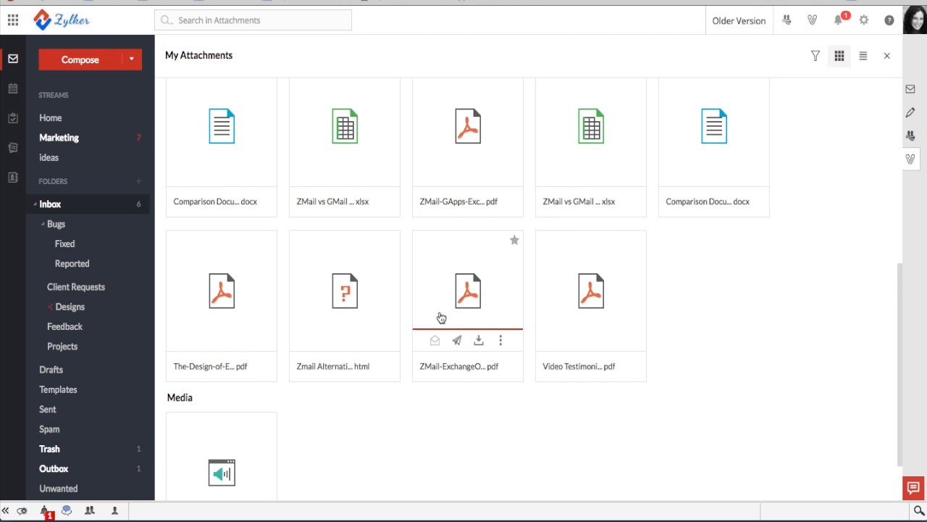
{"action": "scroll", "coordinate": [441, 317], "scroll_direction": "down", "scroll_amount": 2}
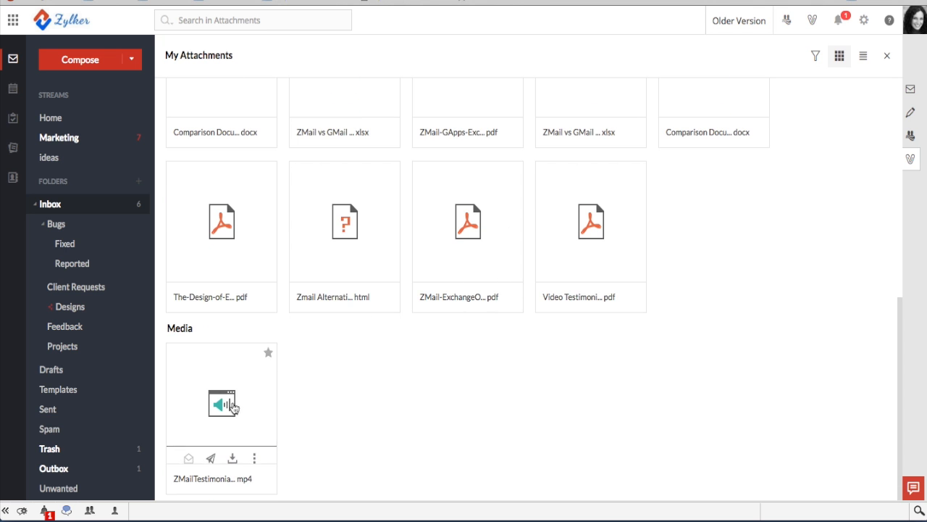
{"action": "scroll", "coordinate": [589, 336], "scroll_direction": "up", "scroll_amount": 3}
{"action": "scroll", "coordinate": [589, 342], "scroll_direction": "up", "scroll_amount": 8}
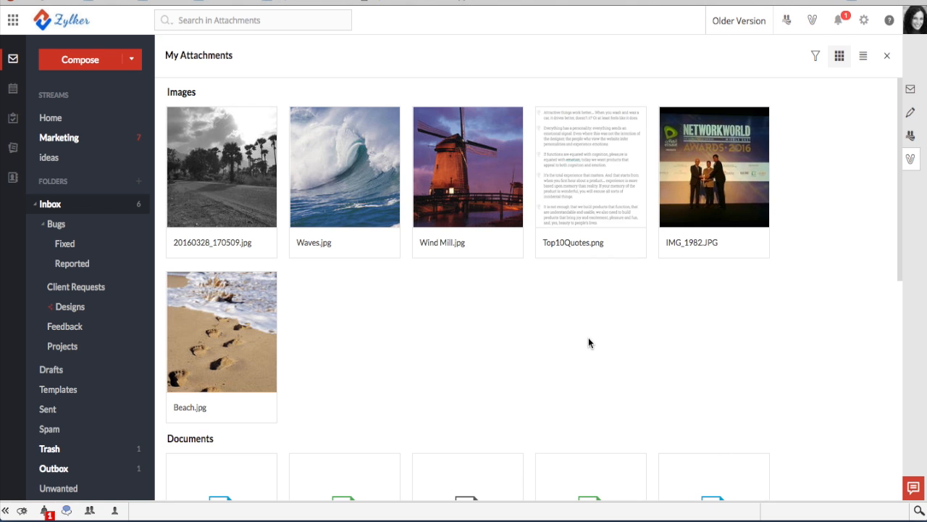
{"action": "scroll", "coordinate": [588, 341], "scroll_direction": "down", "scroll_amount": 6}
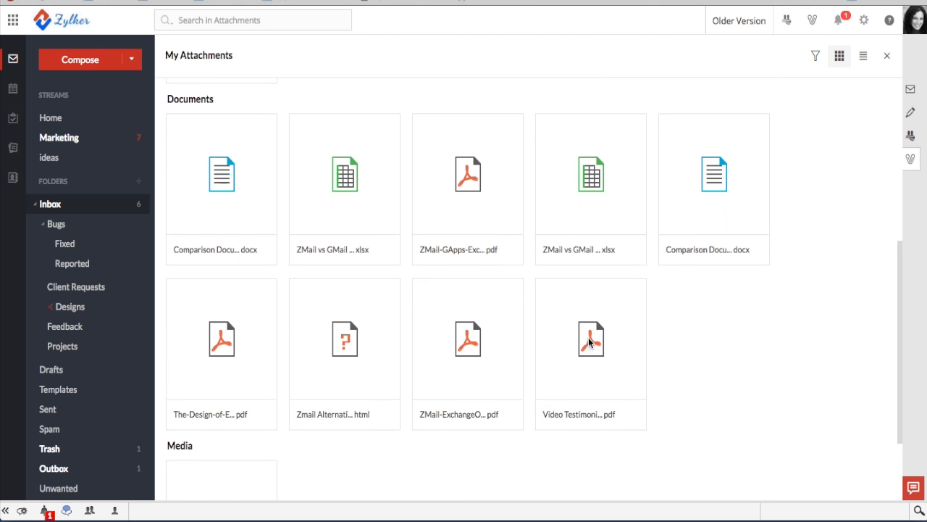
{"action": "scroll", "coordinate": [590, 341], "scroll_direction": "up", "scroll_amount": 6}
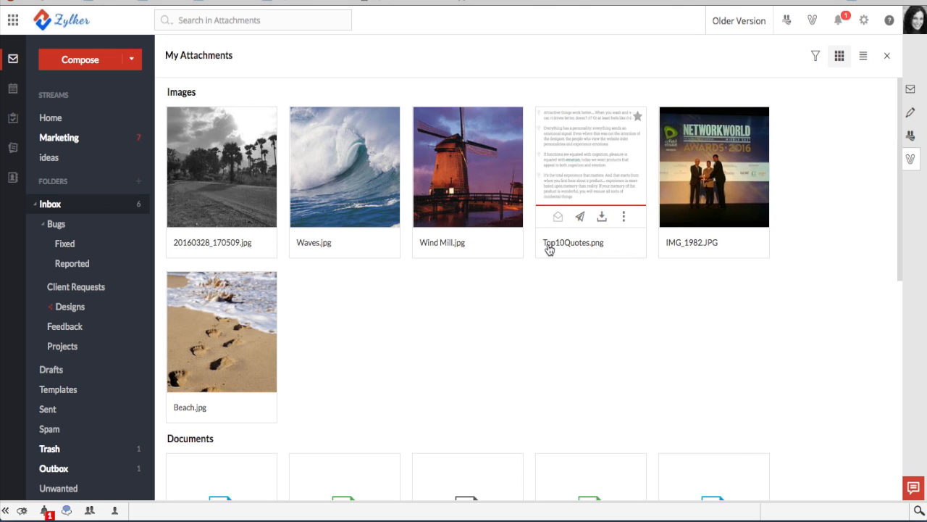
Filter the attachments to source Mail and type Documents
{"action": "left_click", "coordinate": [817, 57]}
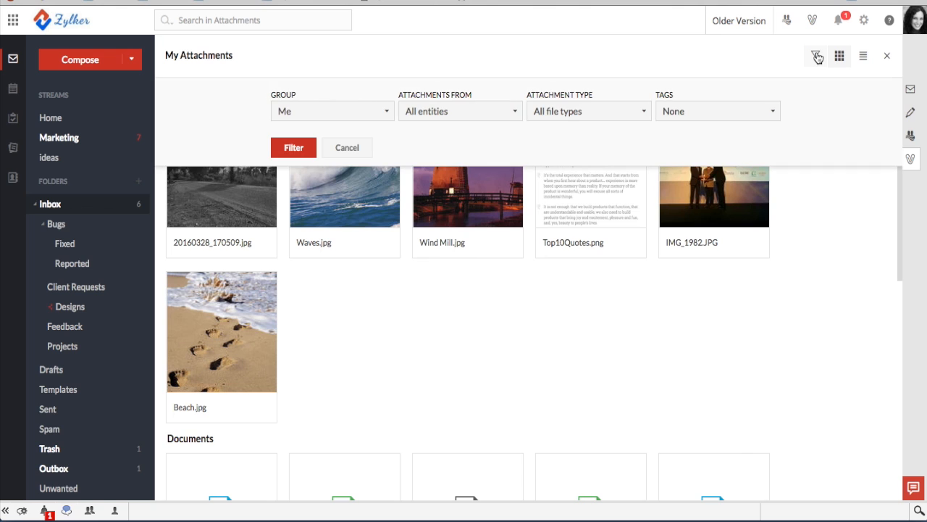
{"action": "left_click", "coordinate": [443, 116]}
{"action": "left_click", "coordinate": [431, 139]}
{"action": "left_click", "coordinate": [590, 111]}
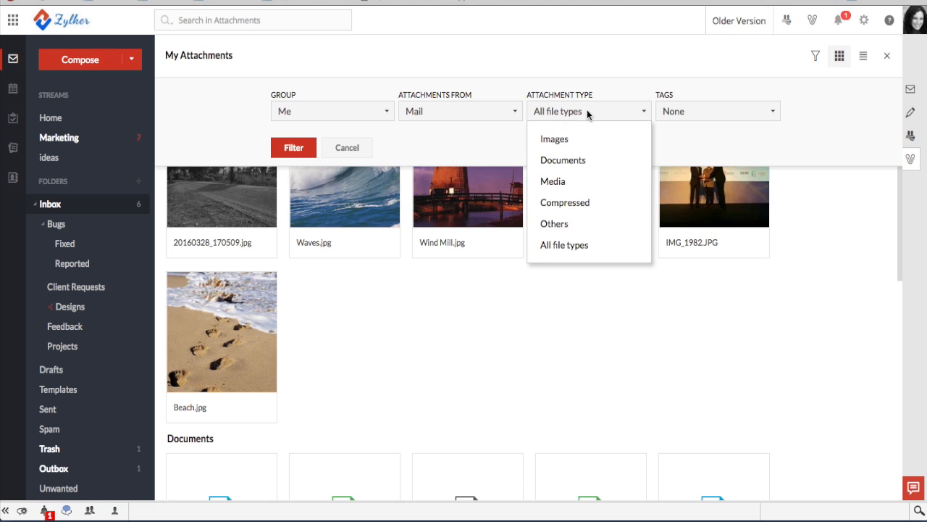
{"action": "left_click", "coordinate": [570, 161]}
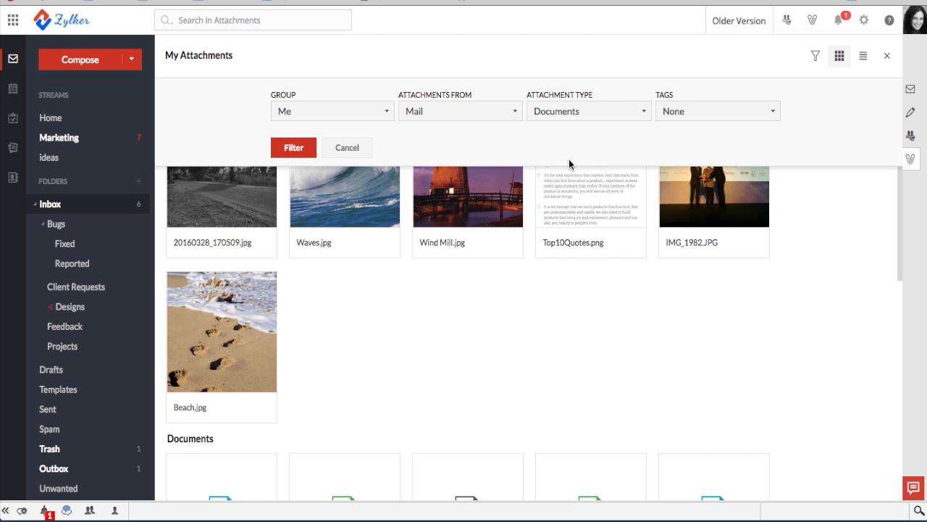
{"action": "left_click", "coordinate": [299, 149]}
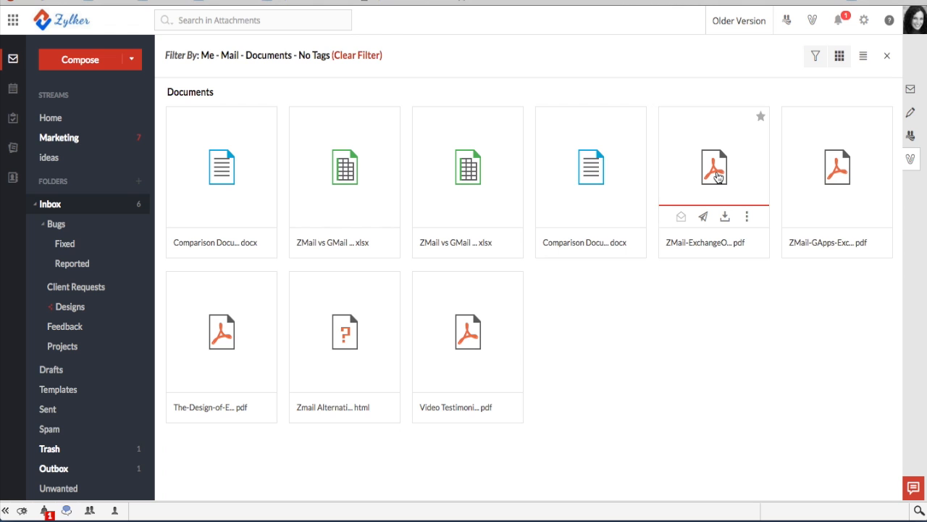
Star 'Comparison Document – ZMail & Outlook.docx' and start saving it to Zoho Docs
{"action": "left_click", "coordinate": [597, 176]}
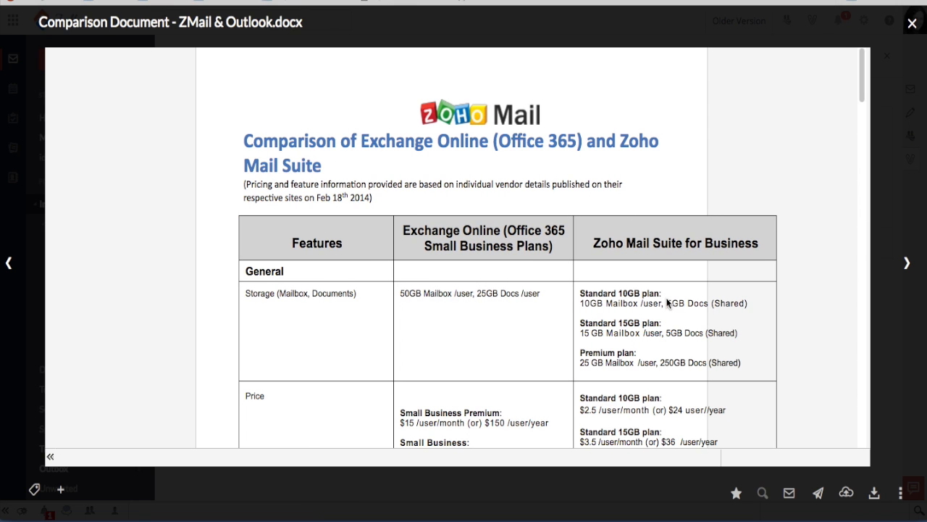
{"action": "left_click", "coordinate": [736, 494]}
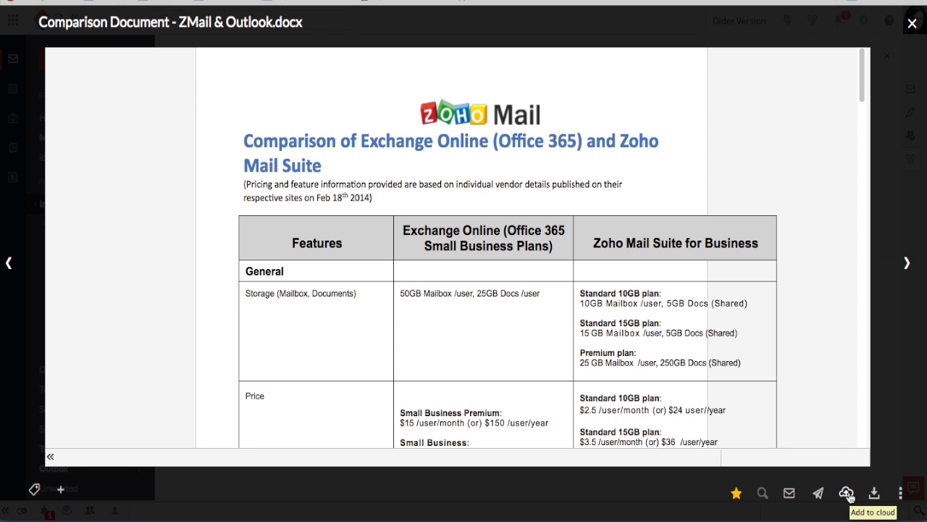
{"action": "left_click", "coordinate": [847, 492]}
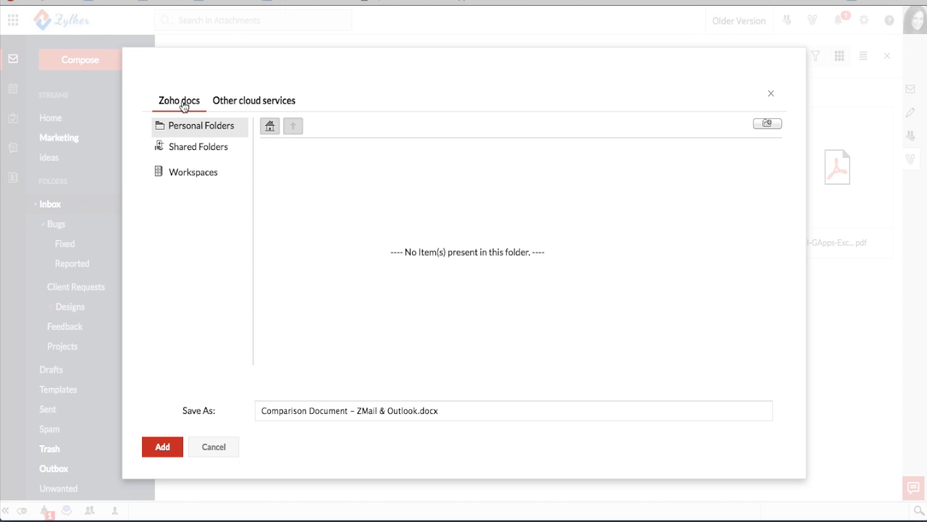
{"action": "left_click", "coordinate": [232, 105]}
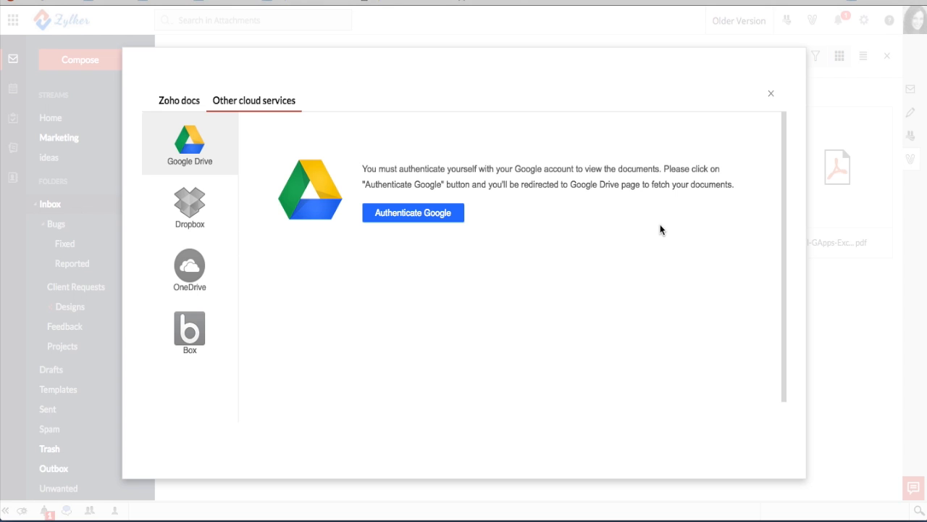
Close the Add to cloud dialog without saving the document
{"action": "left_click", "coordinate": [772, 95]}
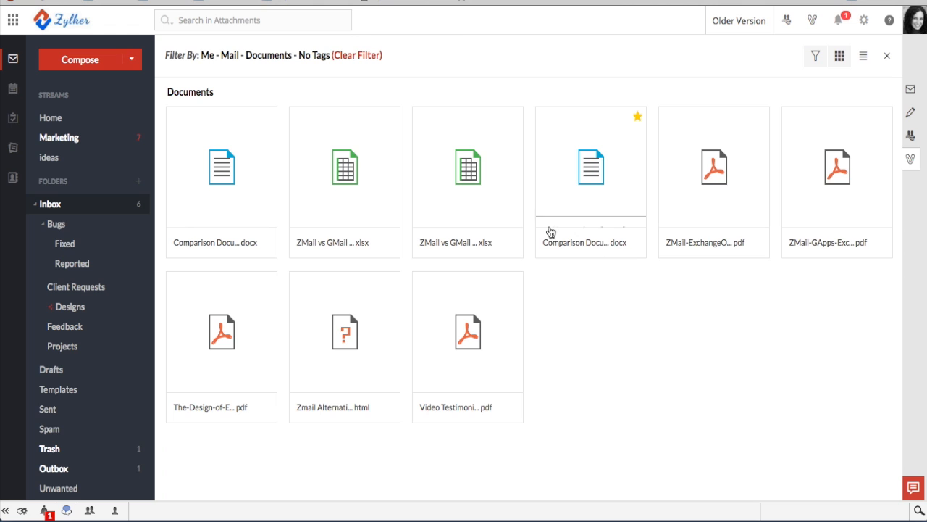
Start a new email with the comparison .docx attached, addressed to the first teammate
{"action": "mouse_move", "coordinate": [593, 197]}
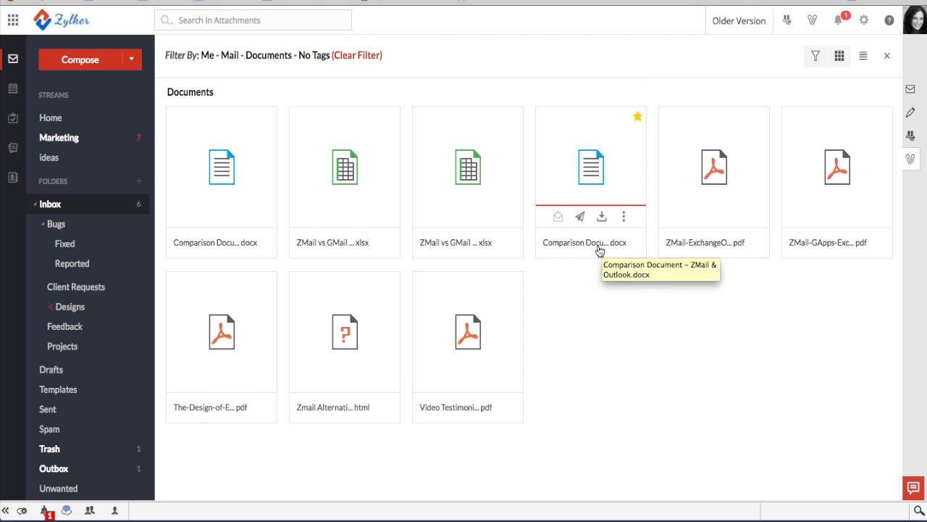
{"action": "left_click", "coordinate": [580, 217]}
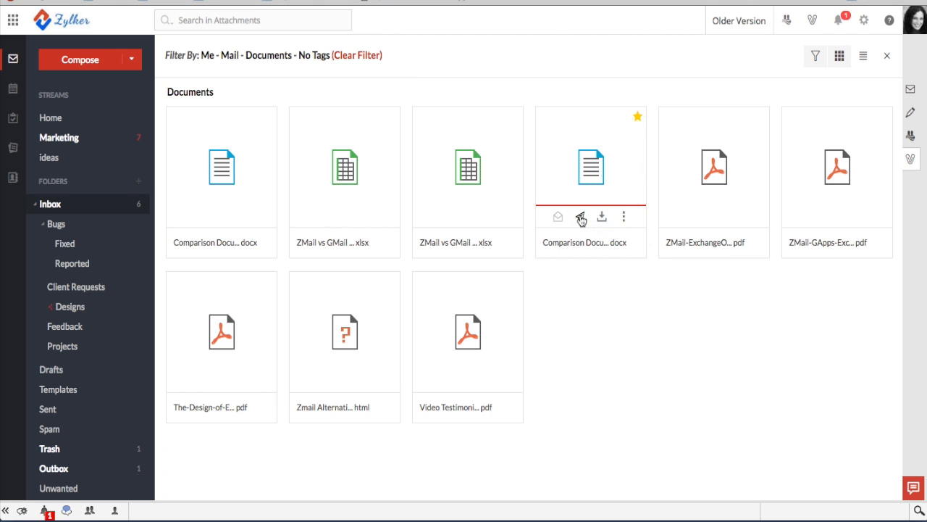
{"action": "type", "text": "justin"}
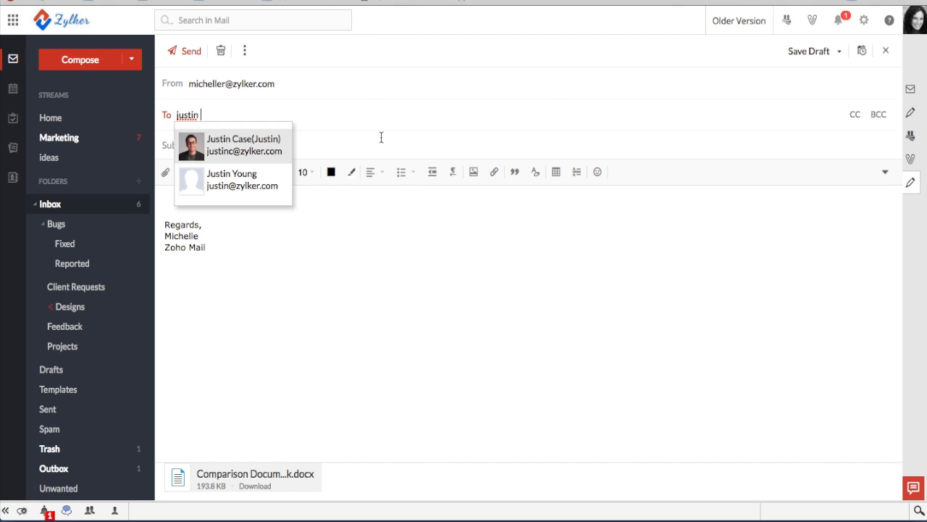
{"action": "left_click", "coordinate": [266, 143]}
Add the second teammate as a recipient and set the subject to 'Comparison Doc'
{"action": "type", "text": "reva"}
{"action": "left_click", "coordinate": [323, 140]}
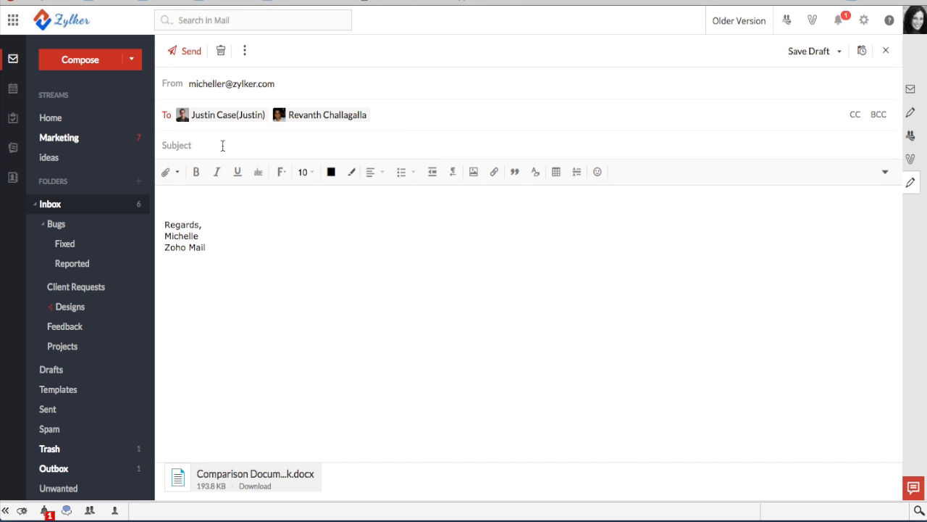
{"action": "left_click", "coordinate": [220, 145]}
{"action": "type", "text": "Comaptibility"}
{"action": "key", "text": "BackSpace"}
{"action": "key", "text": "BackSpace"}
{"action": "key", "text": "BackSpace"}
{"action": "key", "text": "BackSpace"}
{"action": "key", "text": "BackSpace"}
{"action": "key", "text": "BackSpace"}
{"action": "key", "text": "BackSpace"}
{"action": "key", "text": "BackSpace"}
{"action": "key", "text": "BackSpace"}
Write 'hey! This might come in handy.' in the body and send the email
{"action": "key", "text": "BackSpace"}
{"action": "type", "text": "parison Doc"}
{"action": "left_click", "coordinate": [188, 200]}
{"action": "type", "text": "hey!"}
{"action": "key", "text": "Return"}
{"action": "key", "text": "Return"}
{"action": "type", "text": "This might come in han"}
{"action": "key", "text": "BackSpace"}
{"action": "key", "text": "BackSpace"}
{"action": "type", "text": "handy."}
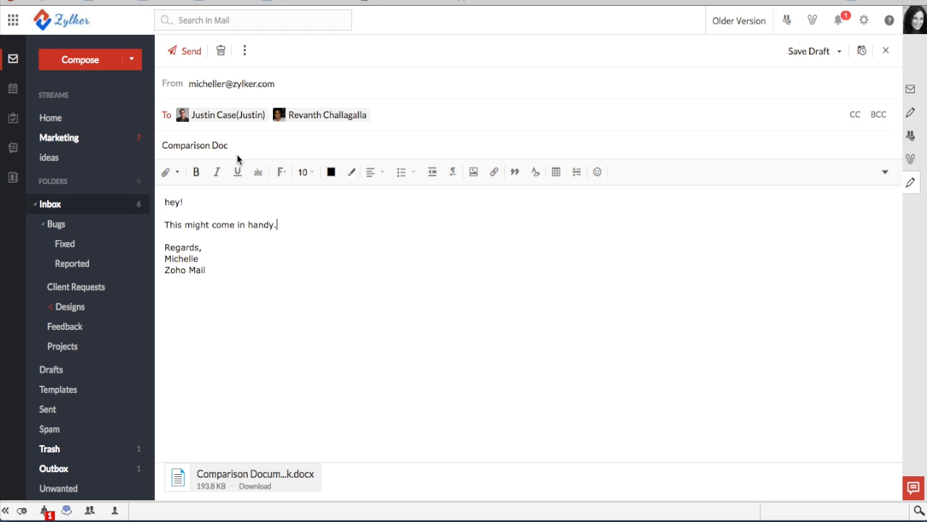
{"action": "left_click", "coordinate": [193, 57]}
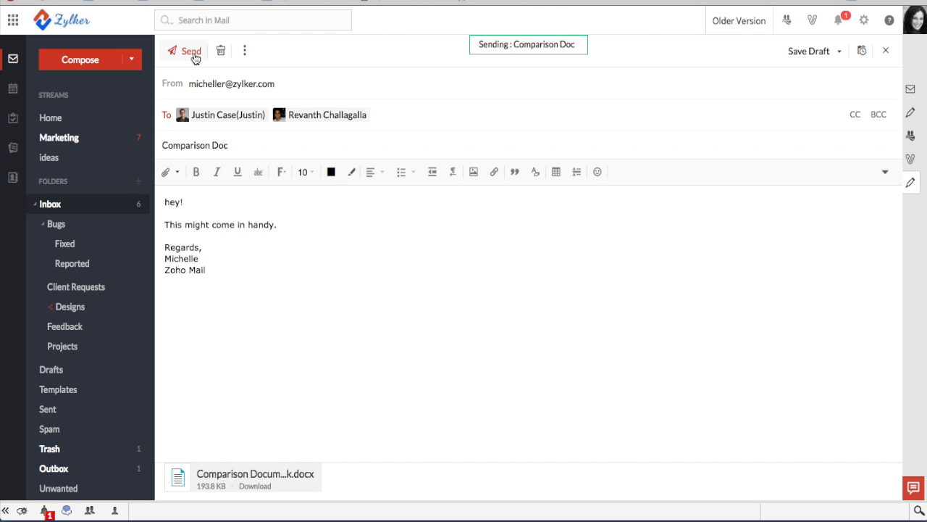
{"action": "mouse_move", "coordinate": [424, 326]}
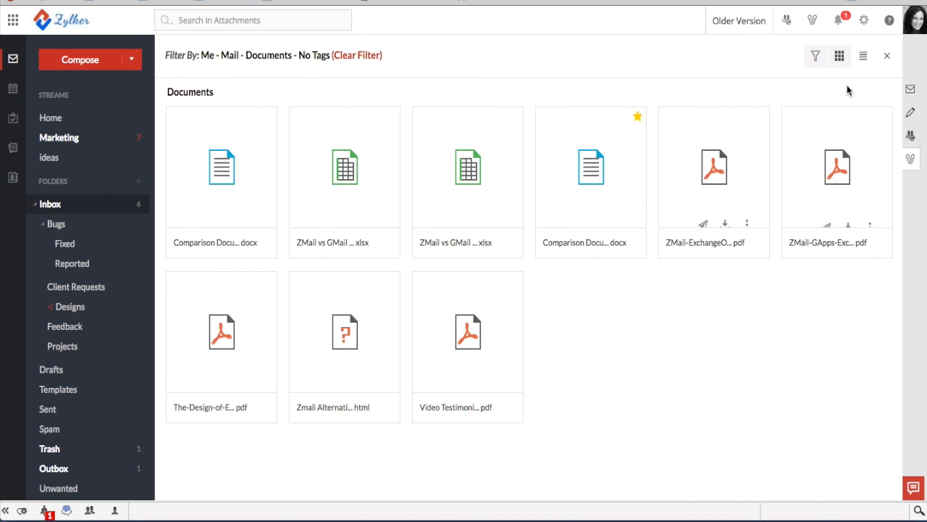
Open the customer's 'Comparison page between Zoho Mail and Google' email and reply to it
{"action": "left_click", "coordinate": [885, 56]}
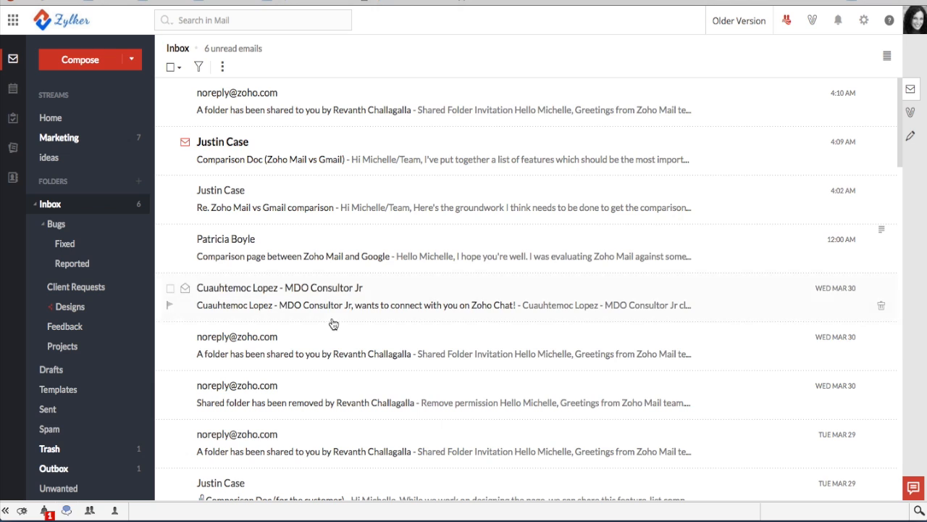
{"action": "left_click", "coordinate": [282, 243]}
{"action": "scroll", "coordinate": [564, 248], "scroll_direction": "down", "scroll_amount": 5}
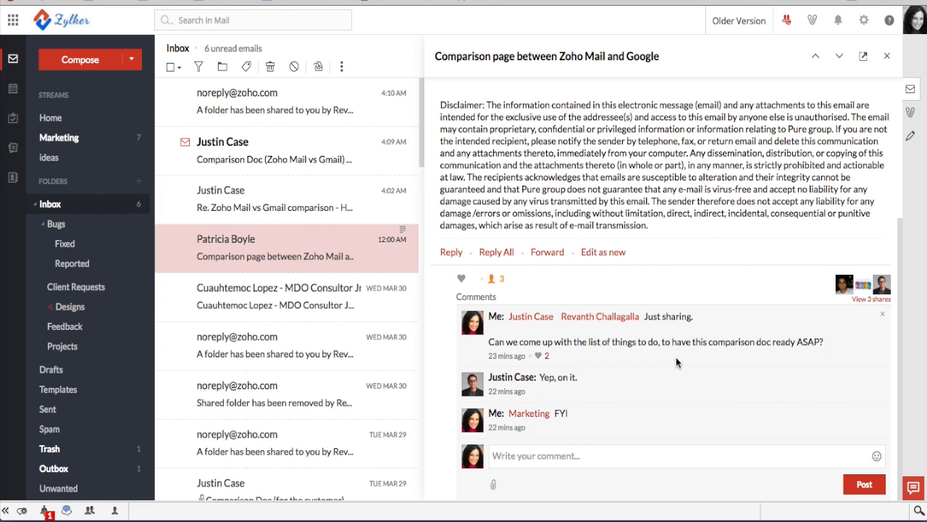
{"action": "scroll", "coordinate": [676, 357], "scroll_direction": "up", "scroll_amount": 5}
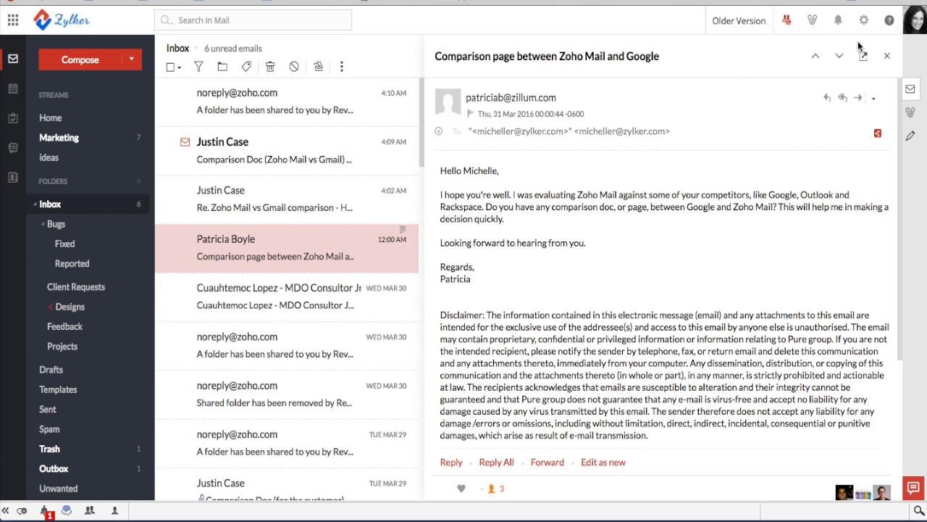
{"action": "left_click", "coordinate": [828, 97]}
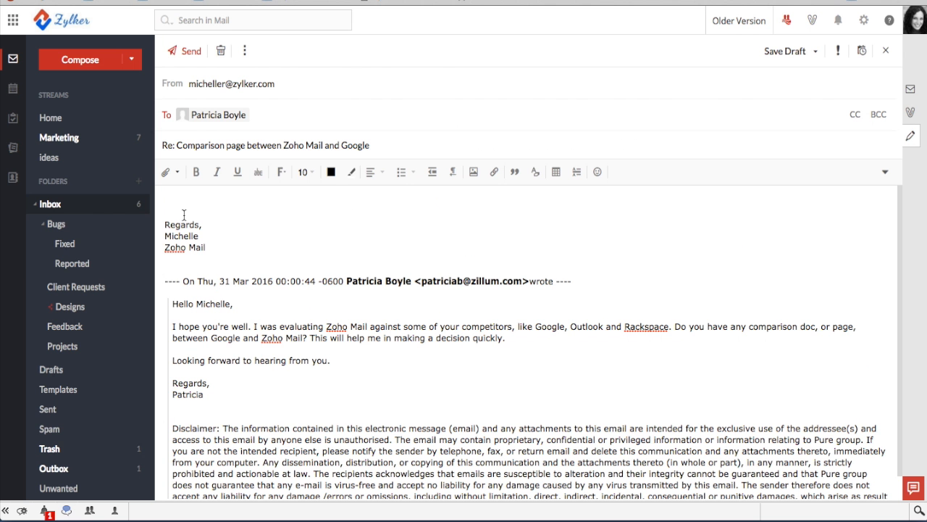
Copy the drafted reply text from the webinar drafts note in Drafts
{"action": "left_click", "coordinate": [55, 376]}
{"action": "left_click", "coordinate": [256, 100]}
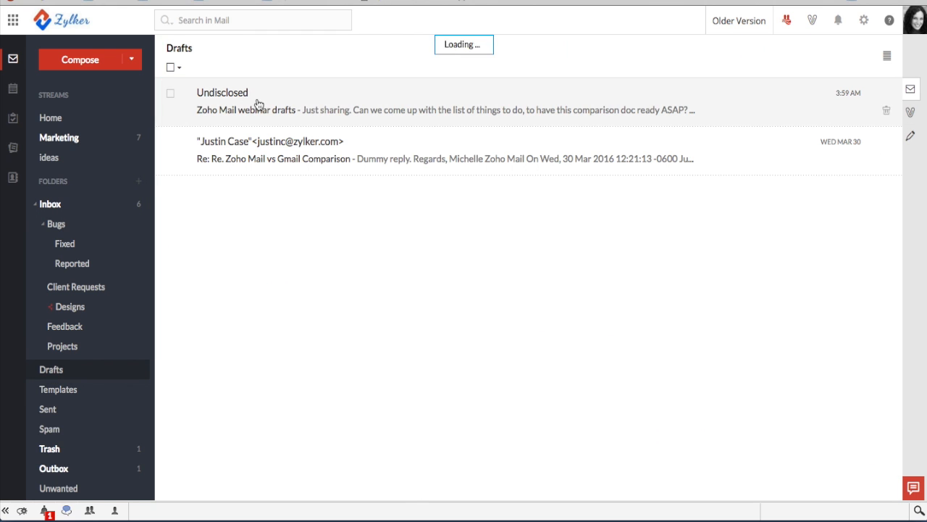
{"action": "scroll", "coordinate": [276, 414], "scroll_direction": "down", "scroll_amount": 2}
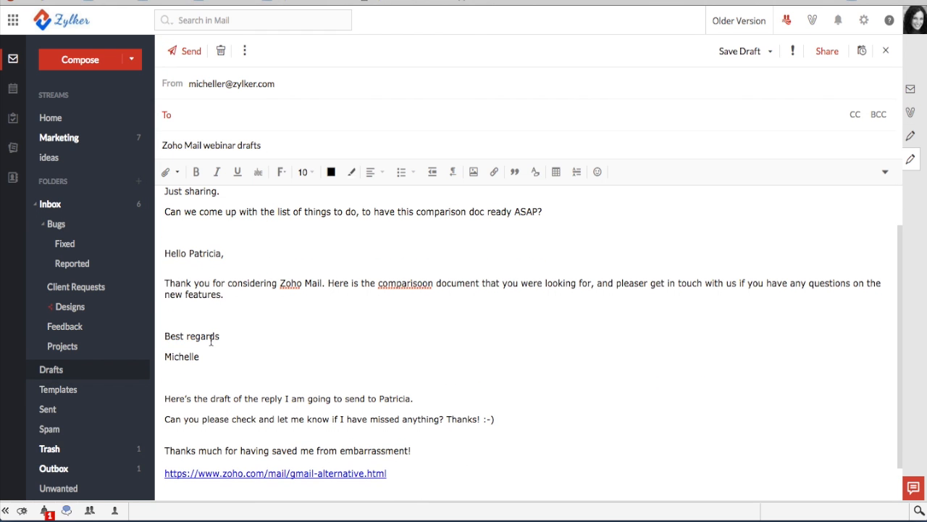
{"action": "left_click_drag", "start_coordinate": [210, 358], "coordinate": [166, 248]}
{"action": "key", "text": "ctrl+c"}
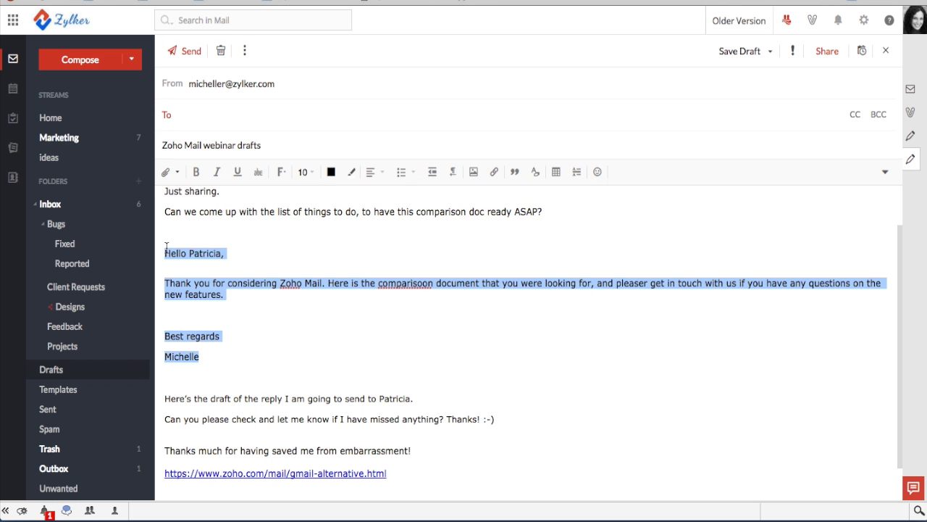
Paste the text into the customer reply and delete the duplicate sign-off lines
{"action": "left_click", "coordinate": [57, 208]}
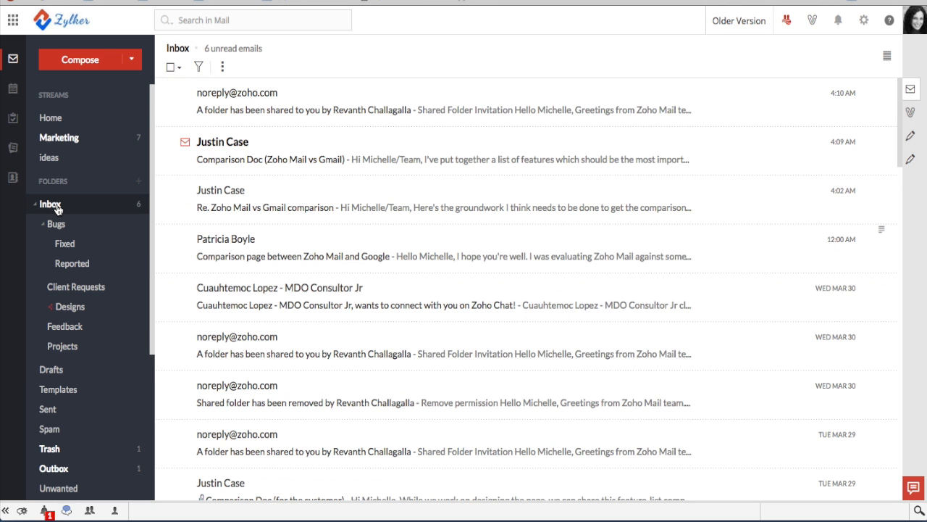
{"action": "left_click", "coordinate": [911, 138]}
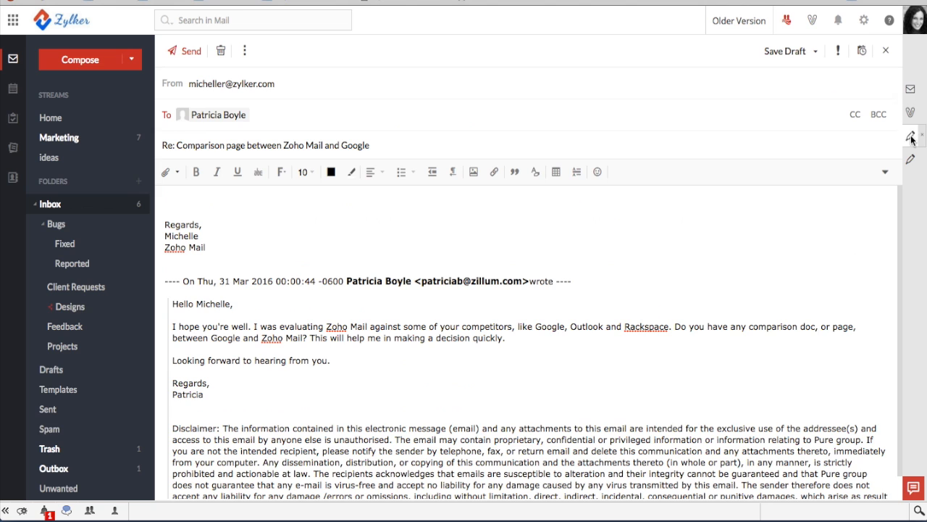
{"action": "left_click", "coordinate": [172, 198]}
{"action": "key", "text": "ctrl+v"}
{"action": "left_click_drag", "start_coordinate": [209, 309], "coordinate": [176, 269]}
{"action": "key", "text": "BackSpace"}
{"action": "key", "text": "BackSpace"}
{"action": "key", "text": "BackSpace"}
{"action": "key", "text": "BackSpace"}
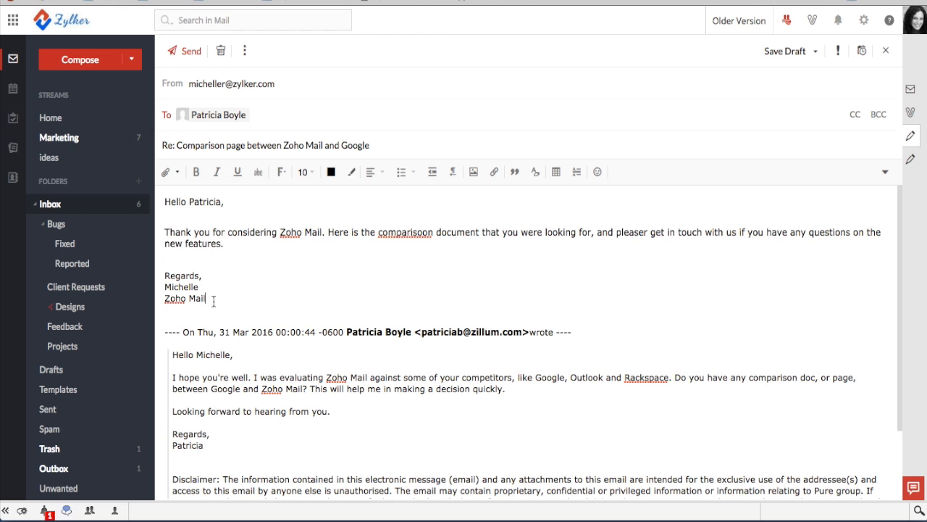
{"action": "left_click_drag", "start_coordinate": [214, 301], "coordinate": [161, 199]}
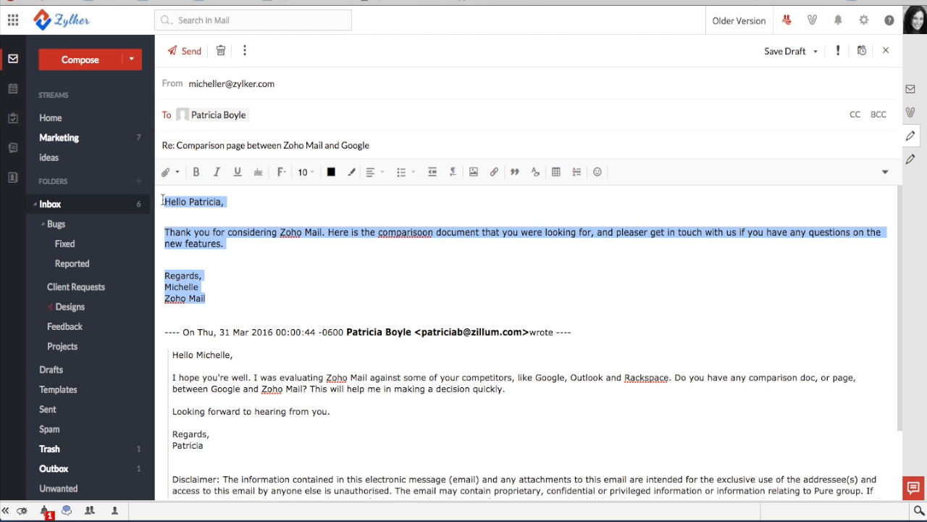
Set the reply text to font size 10 and save the reply as a draft
{"action": "left_click", "coordinate": [307, 173]}
{"action": "left_click", "coordinate": [324, 228]}
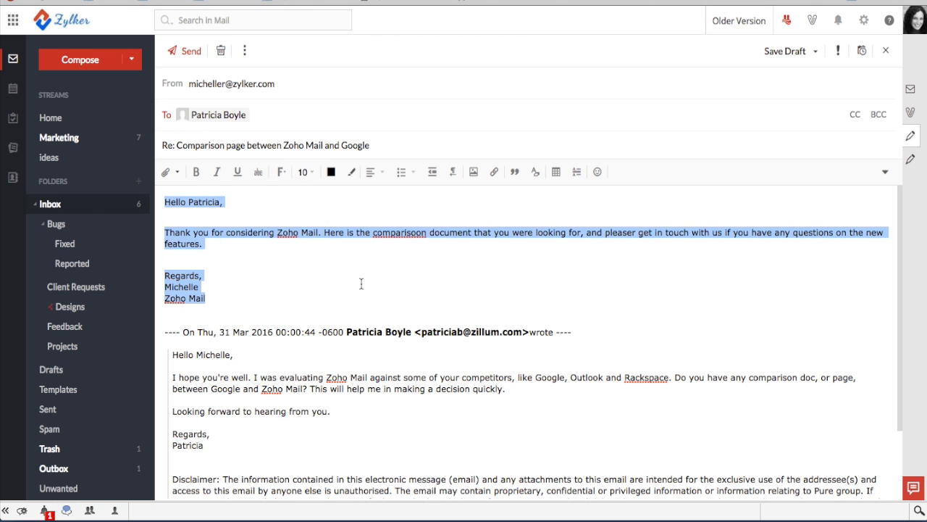
{"action": "left_click", "coordinate": [361, 284]}
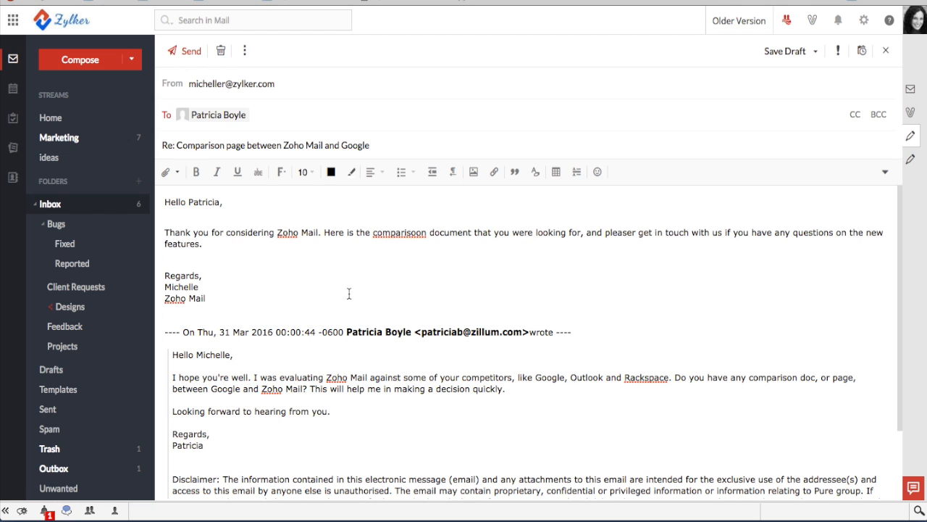
{"action": "scroll", "coordinate": [349, 294], "scroll_direction": "down", "scroll_amount": 3}
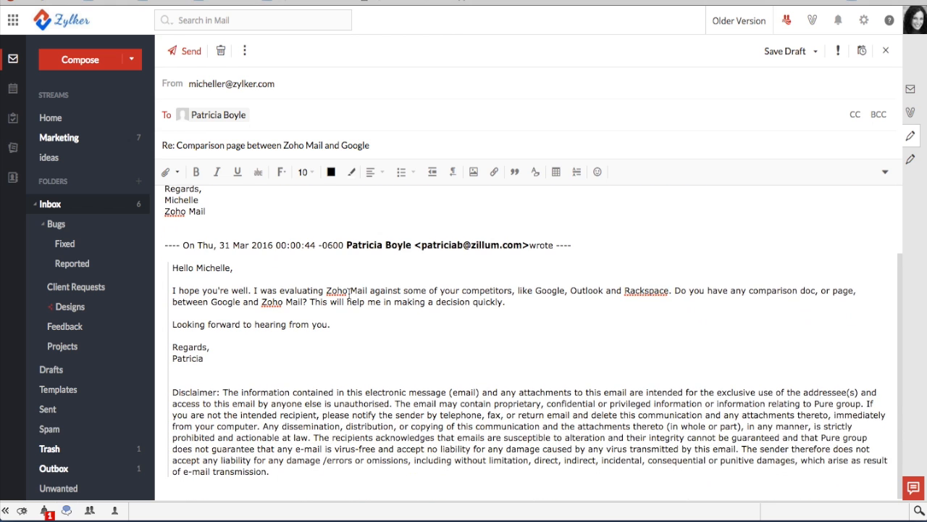
{"action": "scroll", "coordinate": [349, 293], "scroll_direction": "up", "scroll_amount": 3}
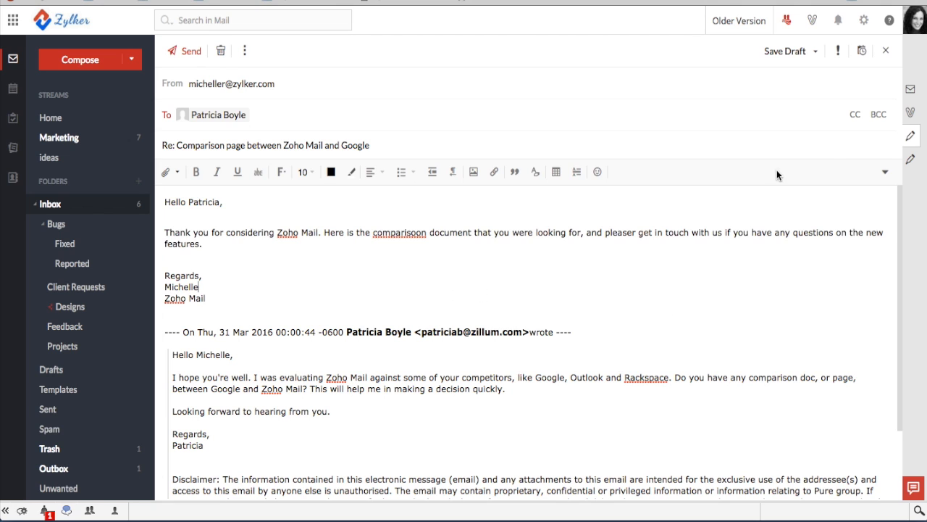
{"action": "left_click", "coordinate": [786, 52]}
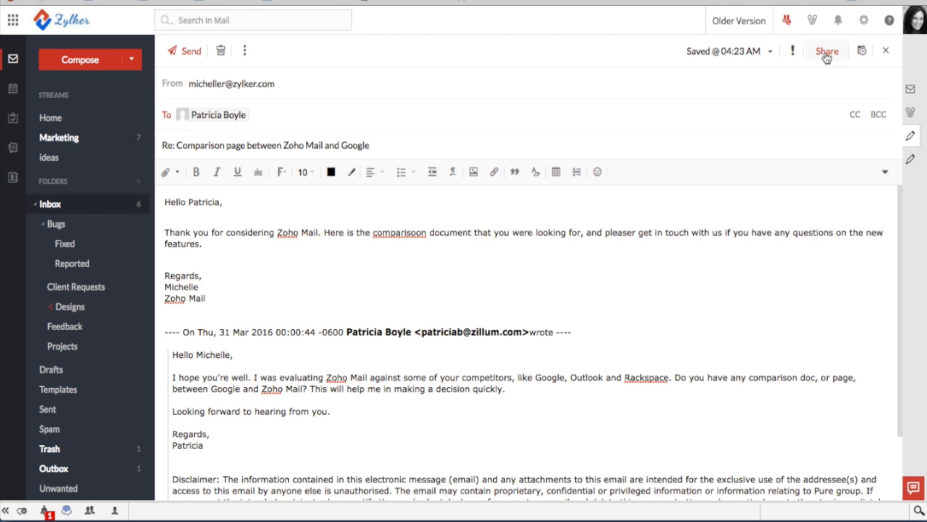
{"action": "left_click", "coordinate": [826, 52]}
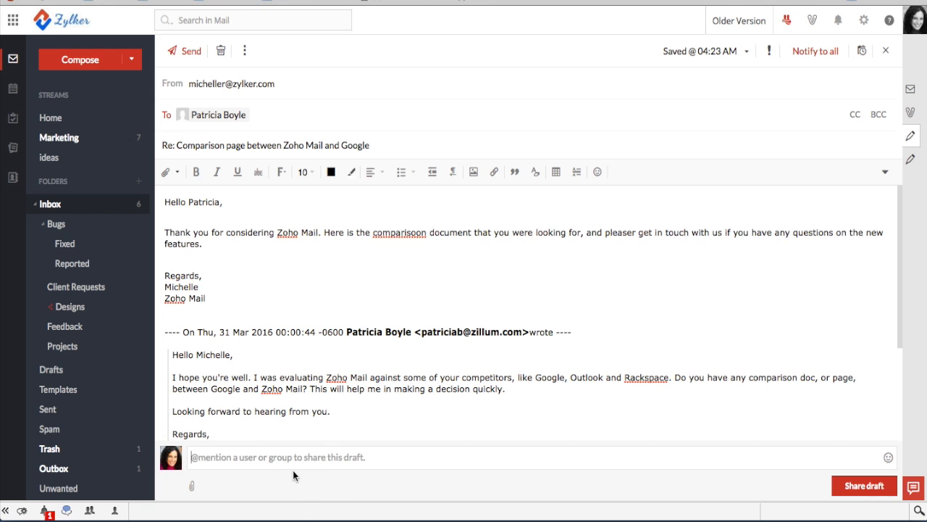
{"action": "type", "text": "@just"}
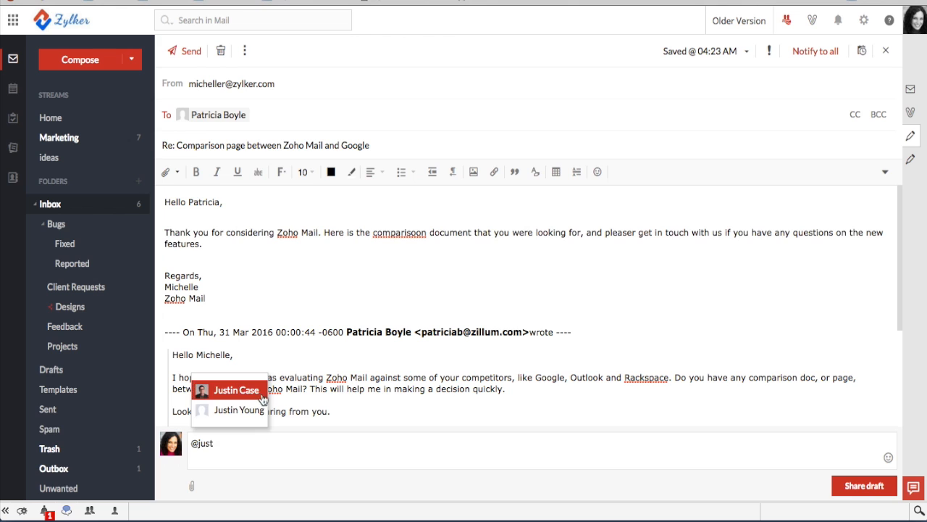
{"action": "left_click", "coordinate": [262, 391]}
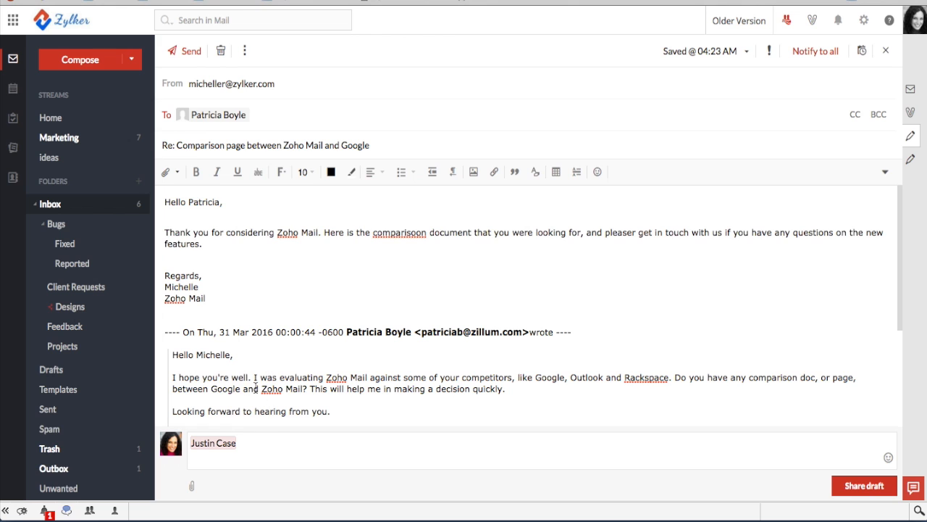
{"action": "type", "text": "@revanth"}
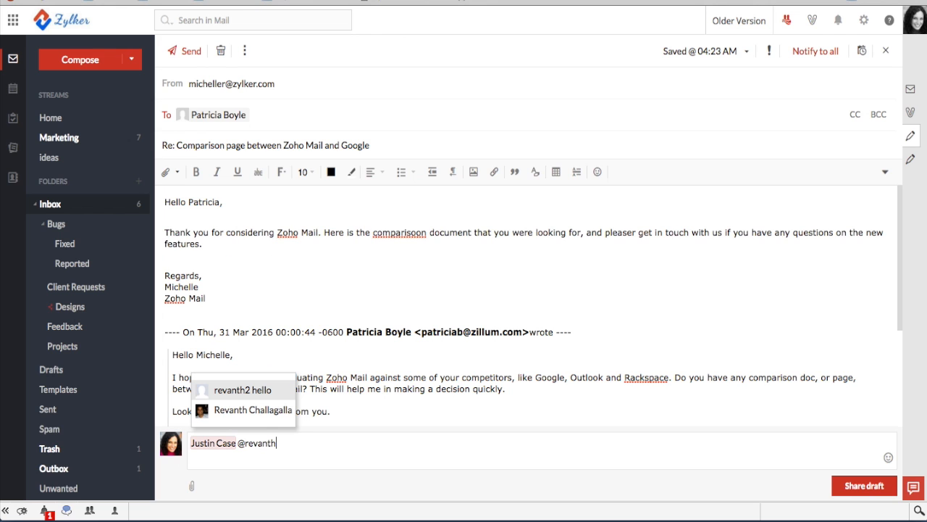
{"action": "left_click", "coordinate": [249, 411]}
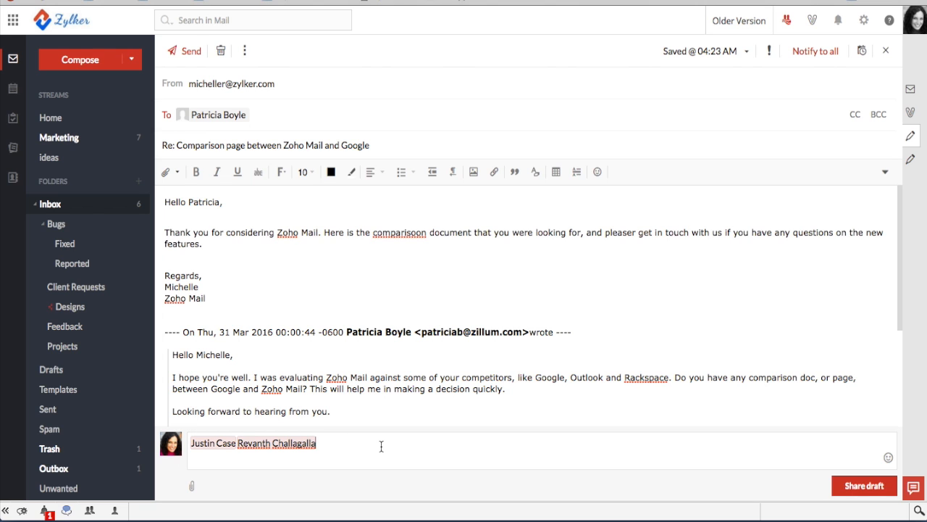
{"action": "type", "text": "Can you please check this email for me?"}
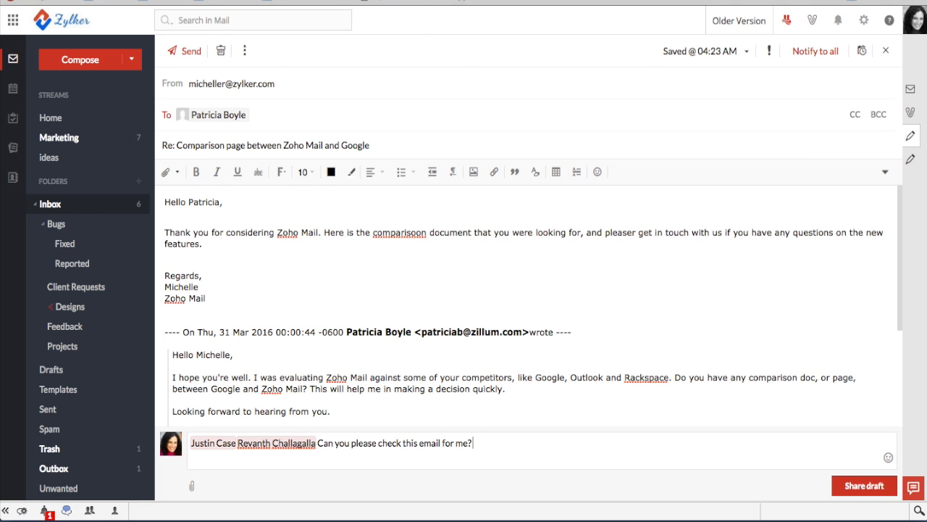
{"action": "type", "text": " Have I missed something? Thanks much."}
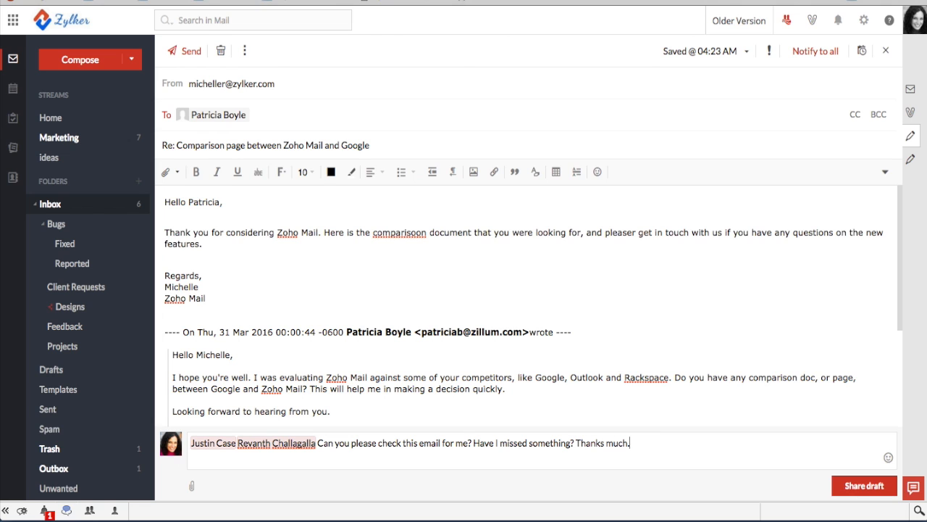
{"action": "left_click", "coordinate": [870, 492]}
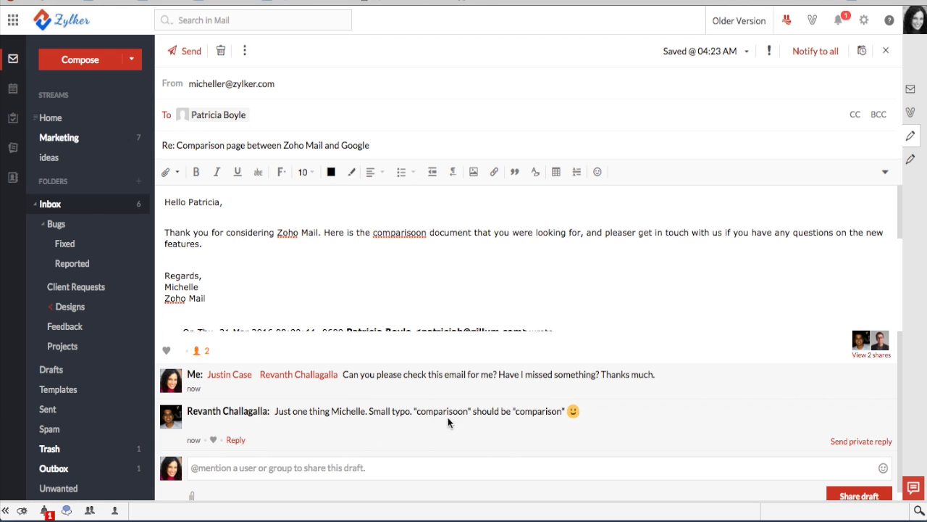
Correct the body typos 'comparisoon' to 'comparison' and 'pleaser' to 'please'
{"action": "left_click", "coordinate": [418, 235]}
{"action": "key", "text": "BackSpace"}
{"action": "left_click", "coordinate": [318, 262]}
{"action": "left_click", "coordinate": [631, 235]}
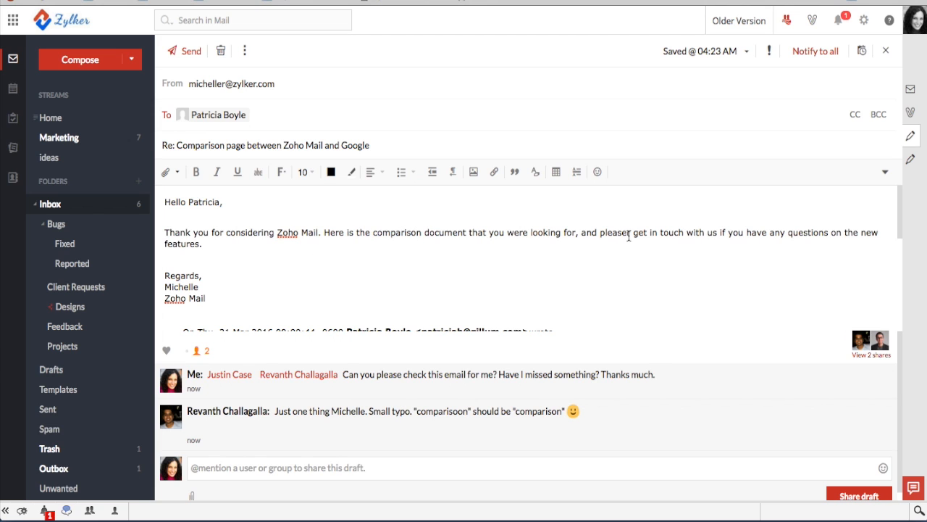
{"action": "key", "text": "BackSpace"}
{"action": "key", "text": "BackSpace"}
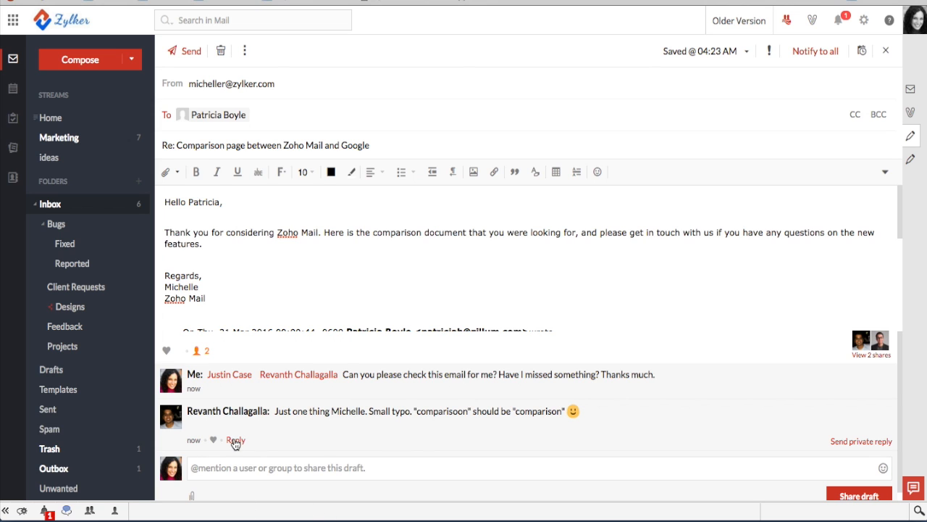
Post a thank-you reply to the reviewer for pointing this out in the share comment thread
{"action": "left_click", "coordinate": [250, 467]}
{"action": "type", "text": "Thank"}
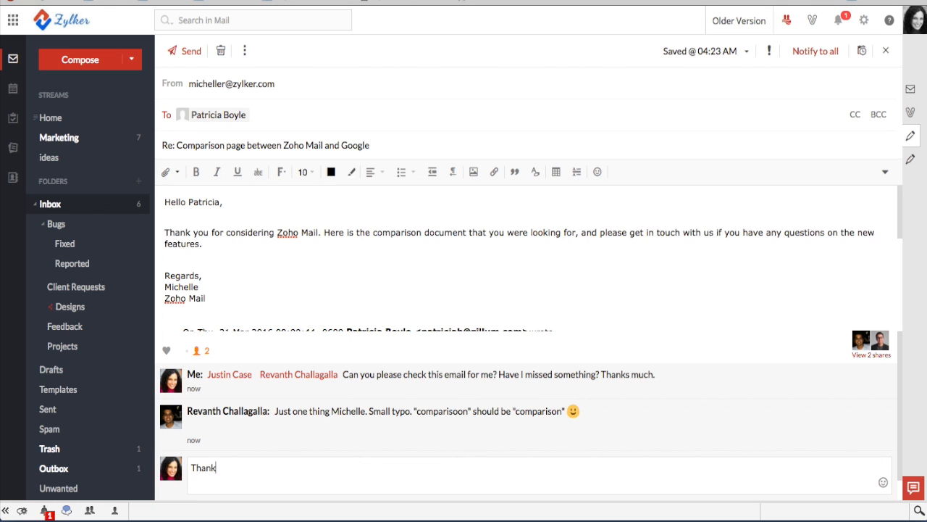
{"action": "type", "text": " so much for pointing this out."}
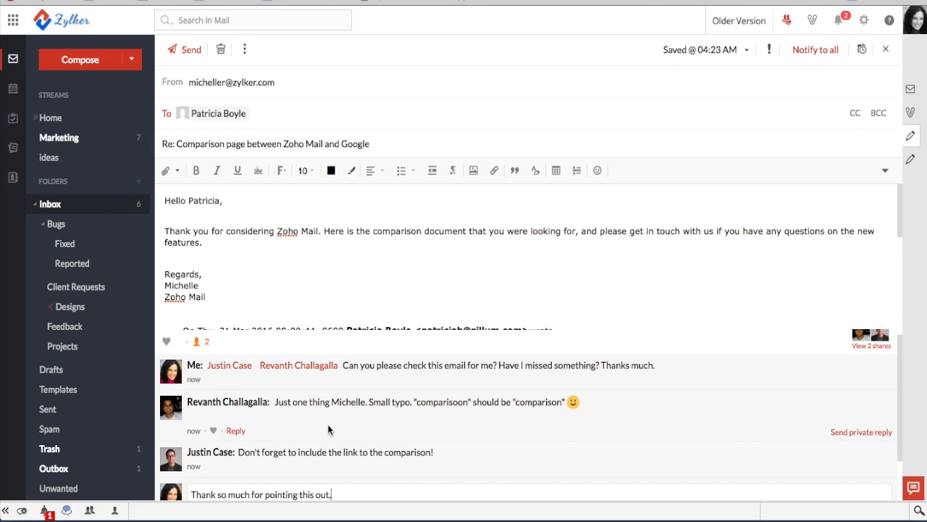
{"action": "scroll", "coordinate": [327, 424], "scroll_direction": "down", "scroll_amount": 1}
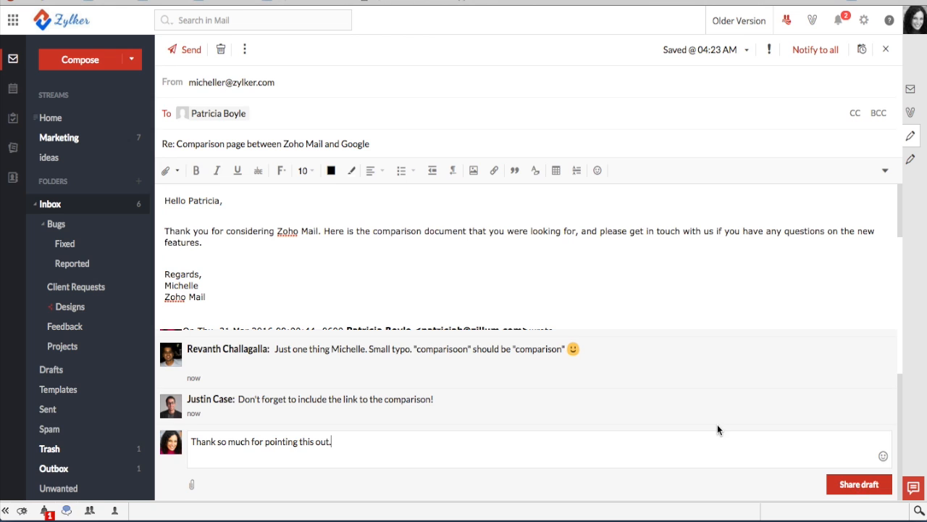
{"action": "key", "text": "Return"}
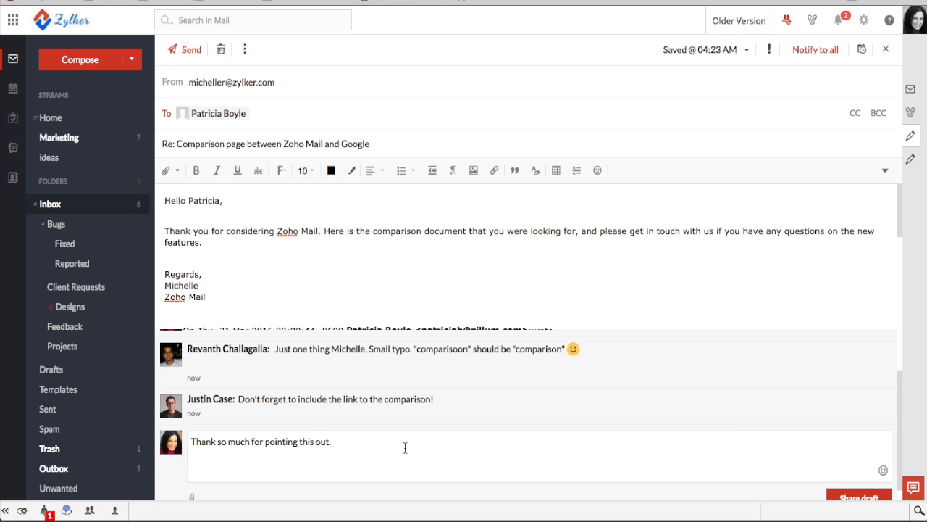
{"action": "scroll", "coordinate": [748, 453], "scroll_direction": "down", "scroll_amount": 1}
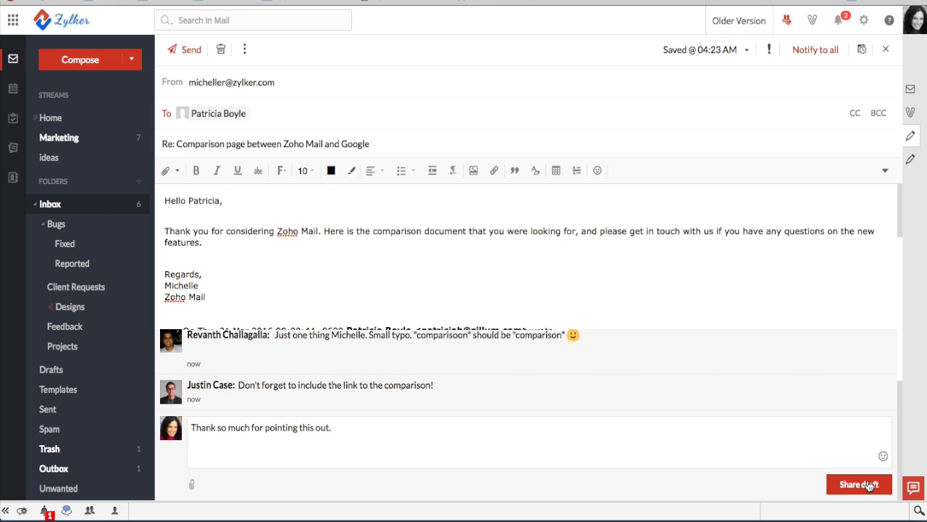
{"action": "left_click", "coordinate": [869, 486]}
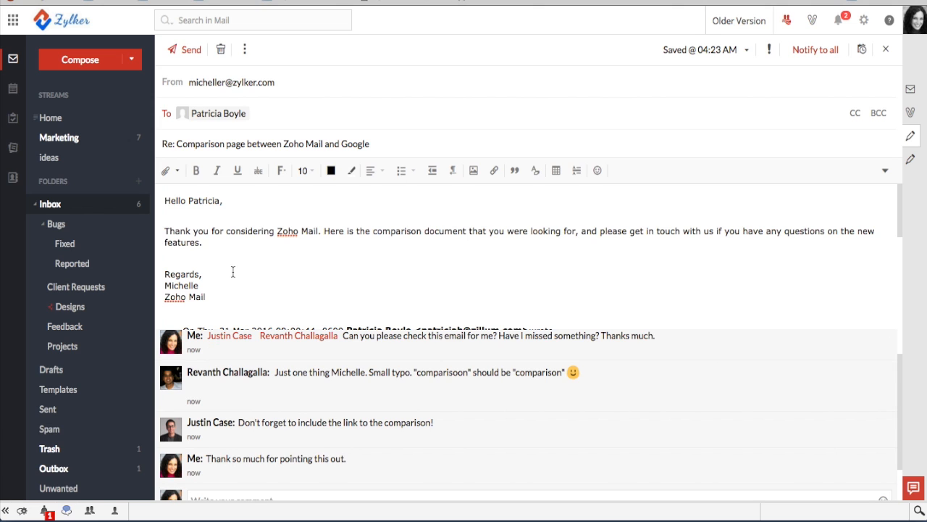
Insert a blank line after the paragraph ending 'features.' and open the 'Zoho Mail webinar drafts' draft
{"action": "left_click", "coordinate": [218, 246]}
{"action": "key", "text": "Return"}
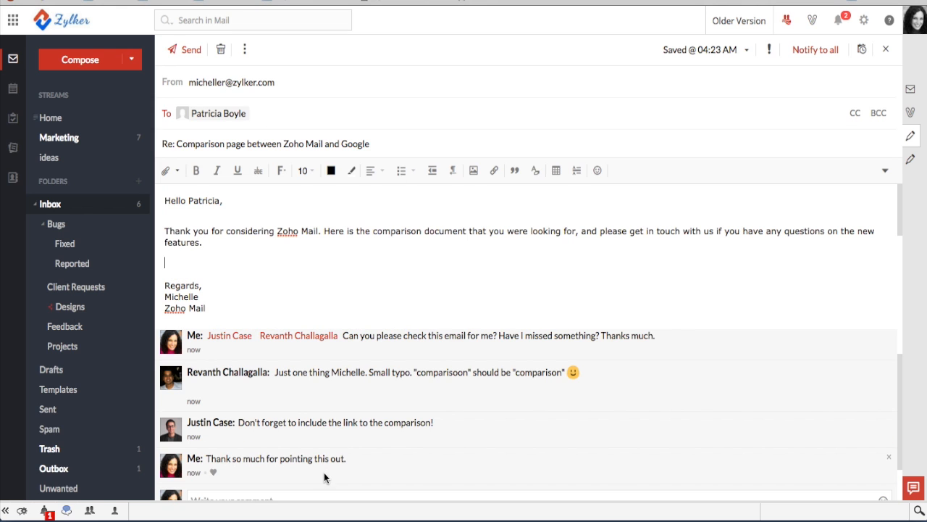
{"action": "scroll", "coordinate": [318, 390], "scroll_direction": "down", "scroll_amount": 2}
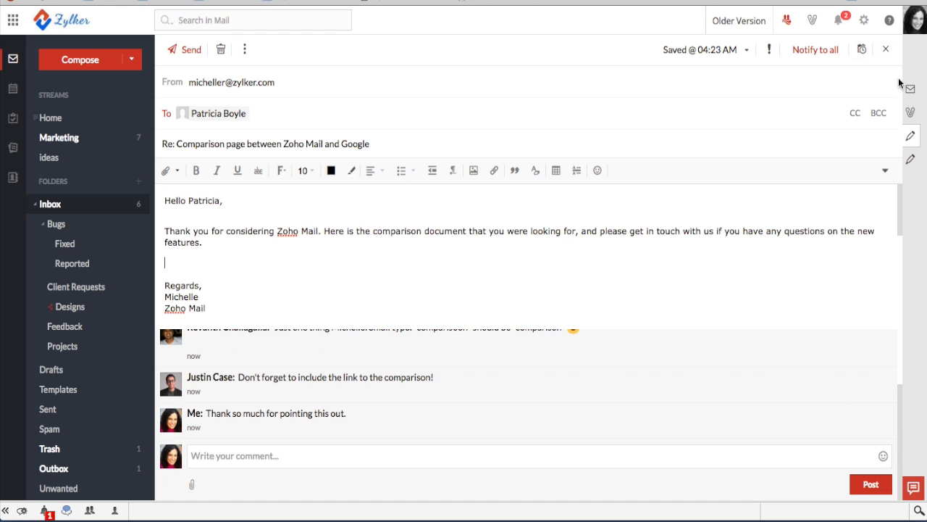
{"action": "left_click", "coordinate": [910, 159]}
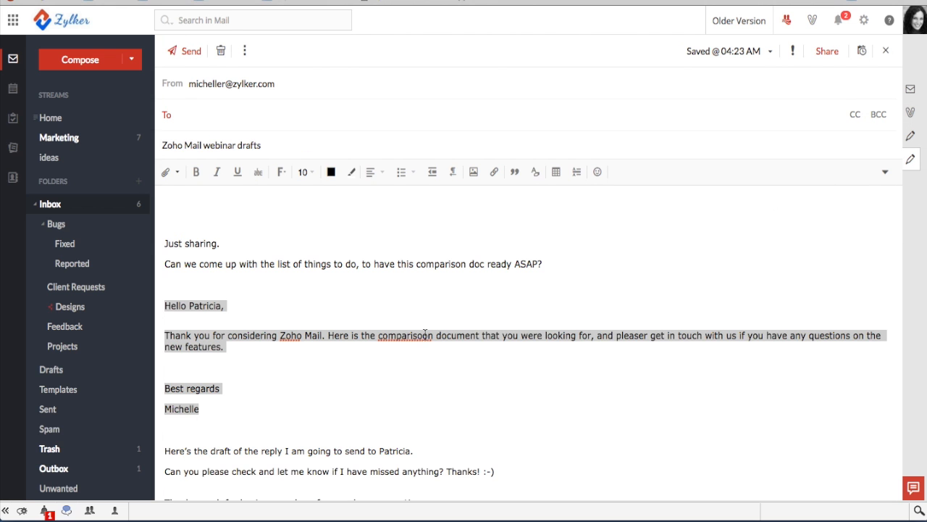
{"action": "left_click", "coordinate": [435, 376]}
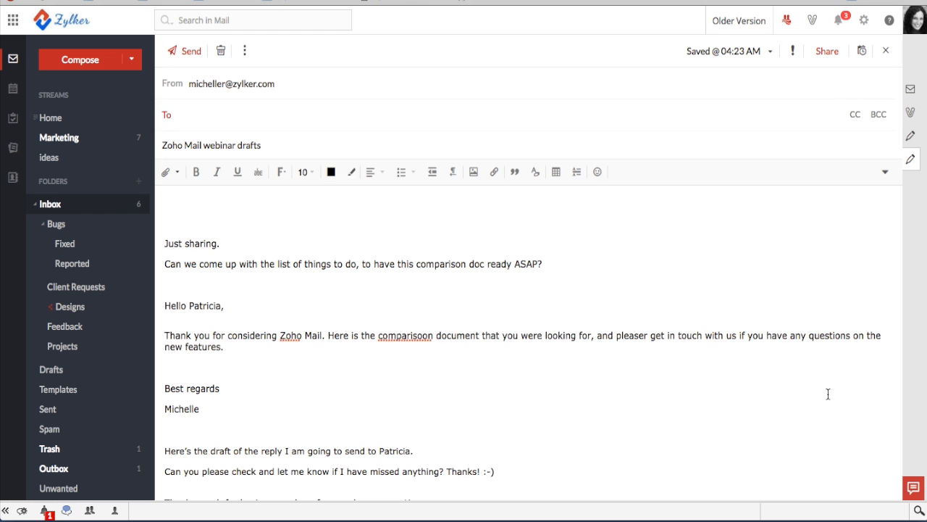
{"action": "type", "text": "https://www.zoho.com/mail/gmail-alternative.html"}
{"action": "key", "text": "Return"}
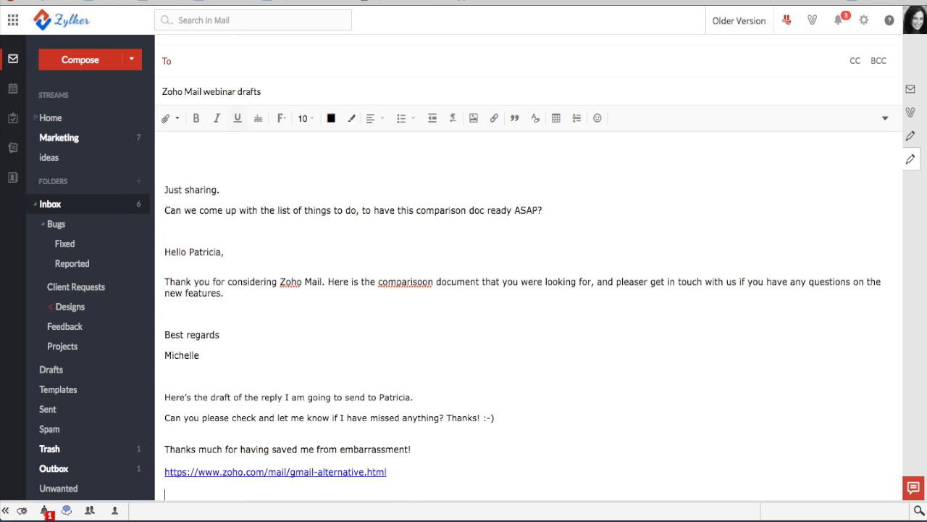
{"action": "left_click_drag", "start_coordinate": [428, 468], "coordinate": [163, 472]}
{"action": "key", "text": "ctrl+c"}
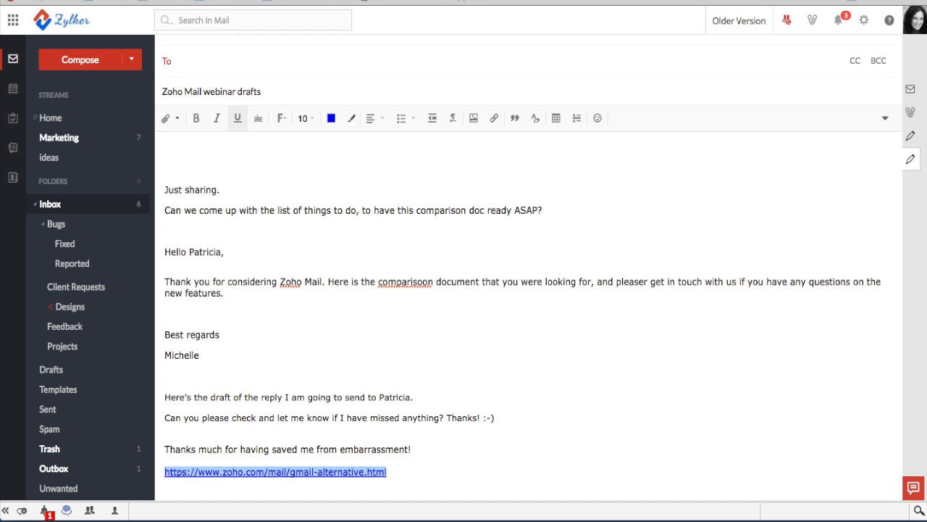
{"action": "left_click", "coordinate": [911, 143]}
{"action": "left_click", "coordinate": [203, 255]}
{"action": "key", "text": "ctrl+v"}
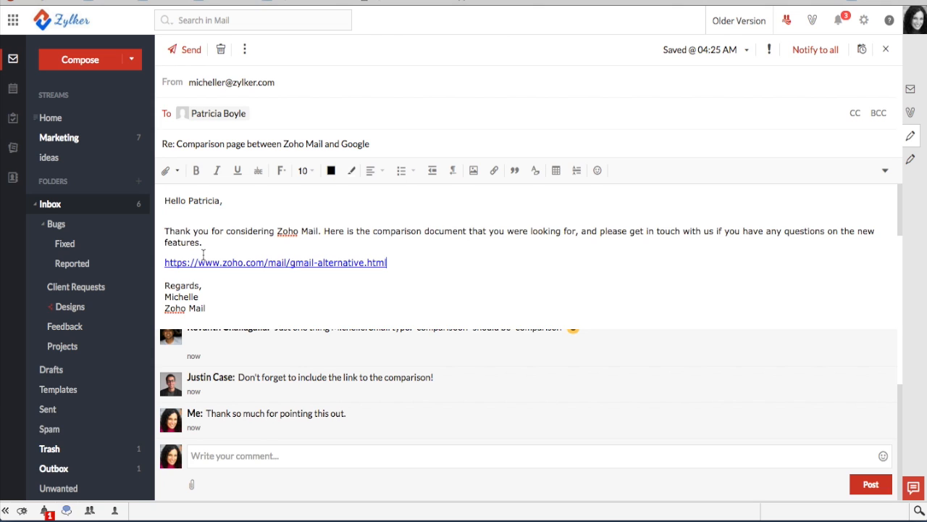
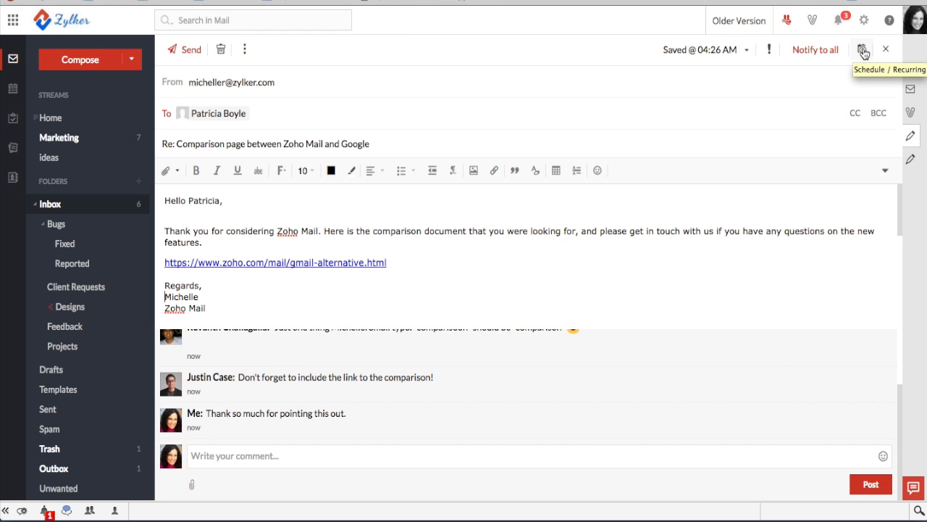
Schedule the comparison-link reply to send on April 1, 2016 at 10:00
{"action": "left_click", "coordinate": [864, 52]}
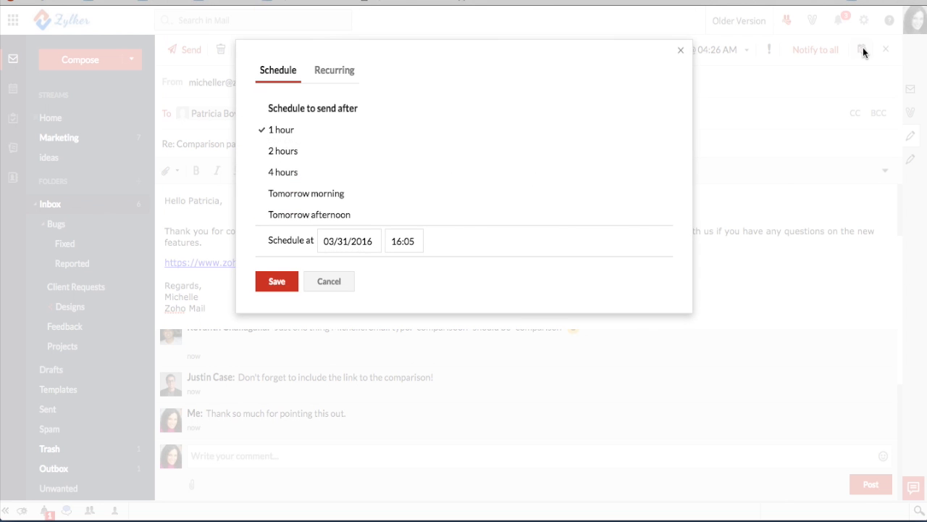
{"action": "left_click", "coordinate": [300, 195]}
{"action": "left_click", "coordinate": [344, 240]}
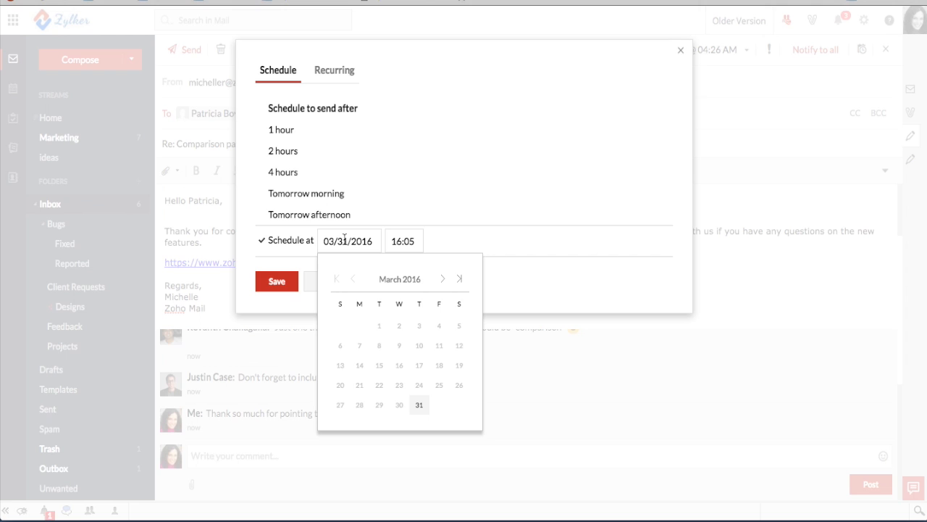
{"action": "left_click", "coordinate": [442, 280]}
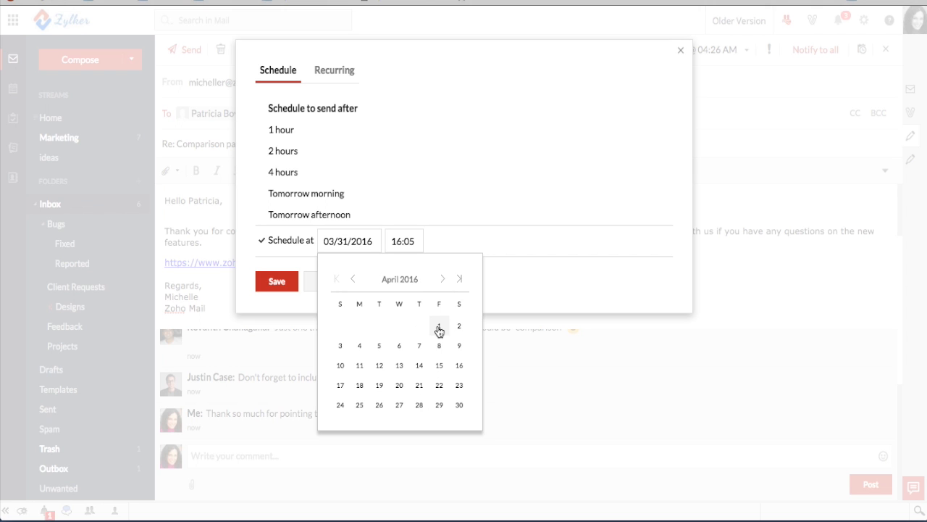
{"action": "left_click", "coordinate": [439, 327]}
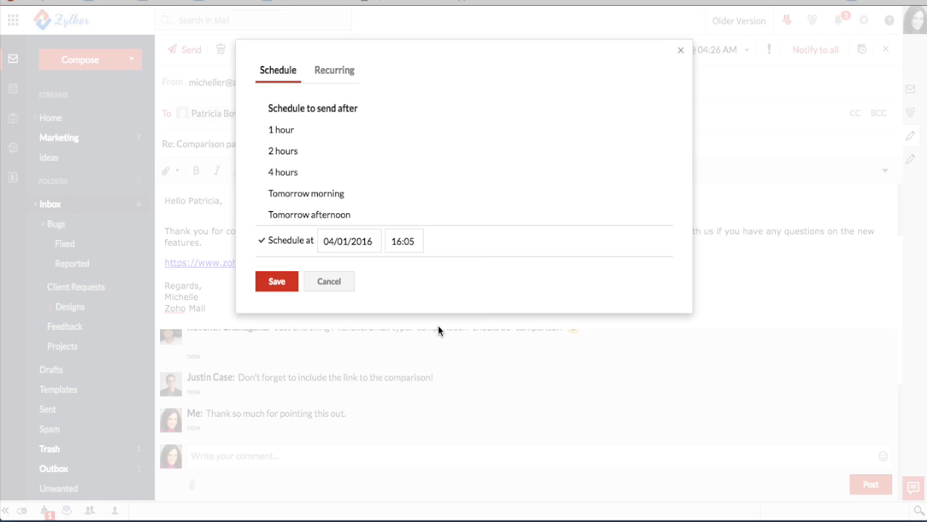
{"action": "left_click", "coordinate": [407, 244]}
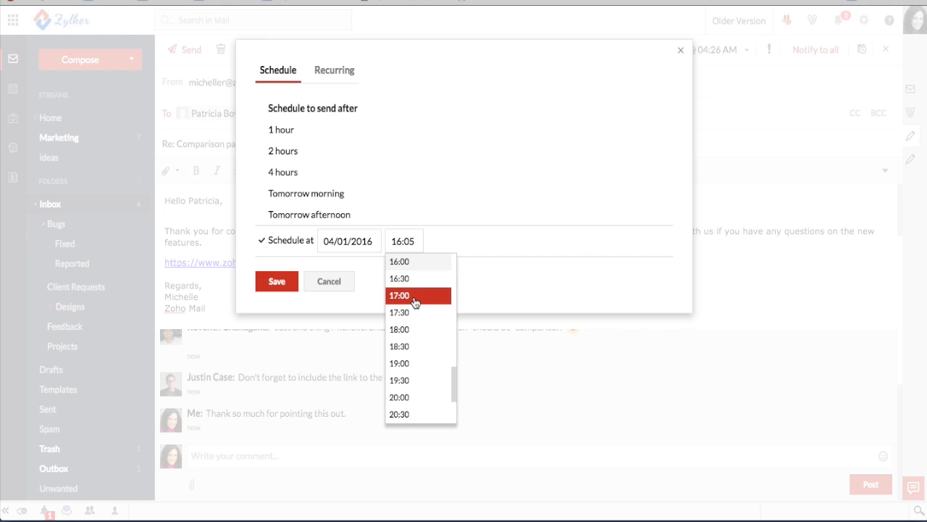
{"action": "scroll", "coordinate": [415, 302], "scroll_direction": "up", "scroll_amount": 8}
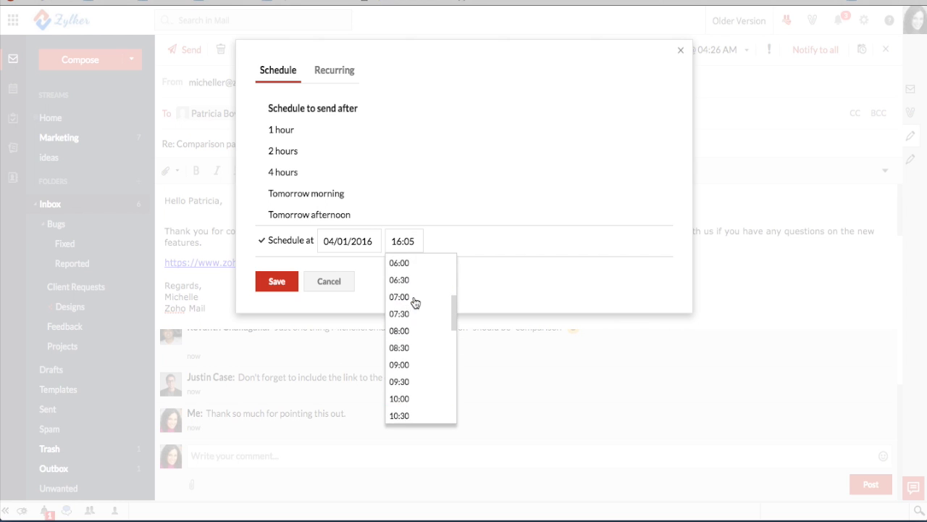
{"action": "scroll", "coordinate": [416, 302], "scroll_direction": "down", "scroll_amount": 1}
{"action": "left_click", "coordinate": [416, 300]}
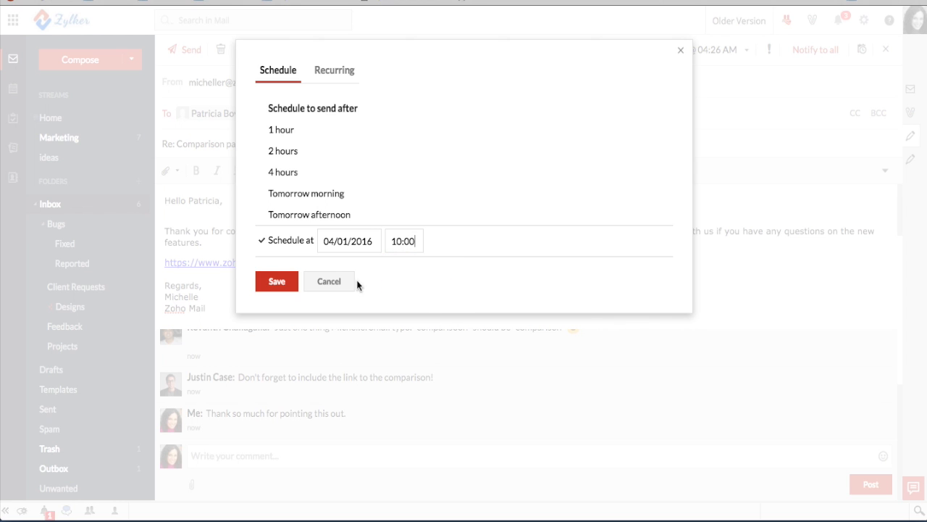
{"action": "left_click", "coordinate": [278, 282]}
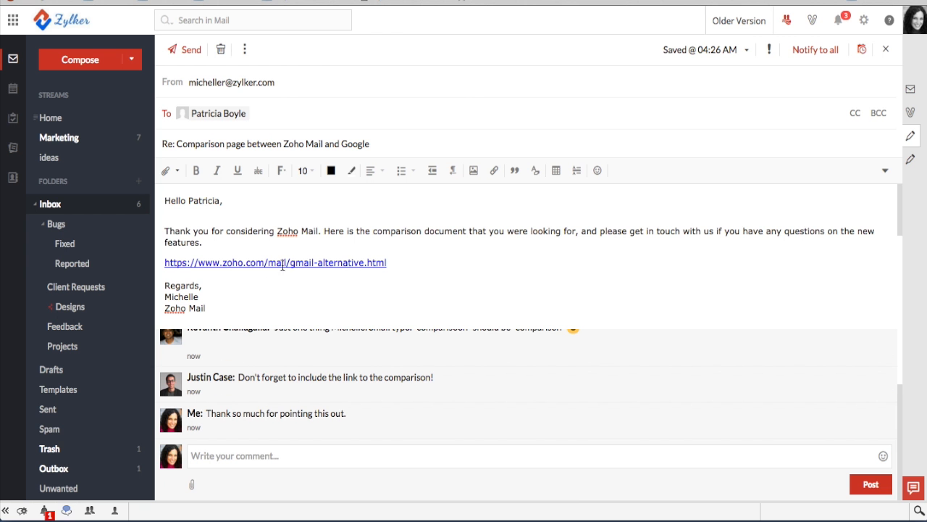
Send the reply and confirm in the Outbox it is queued for 04/01/2016 10:00
{"action": "left_click", "coordinate": [191, 50]}
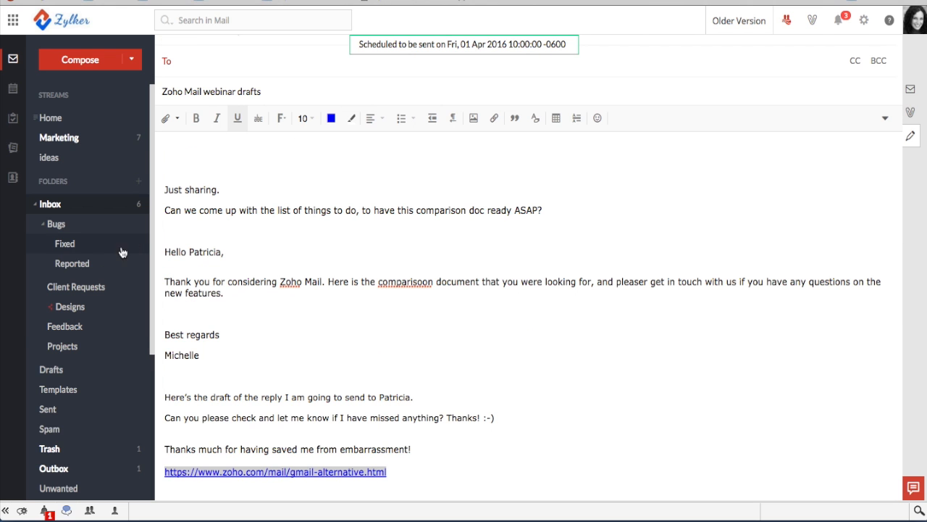
{"action": "scroll", "coordinate": [75, 335], "scroll_direction": "down", "scroll_amount": 3}
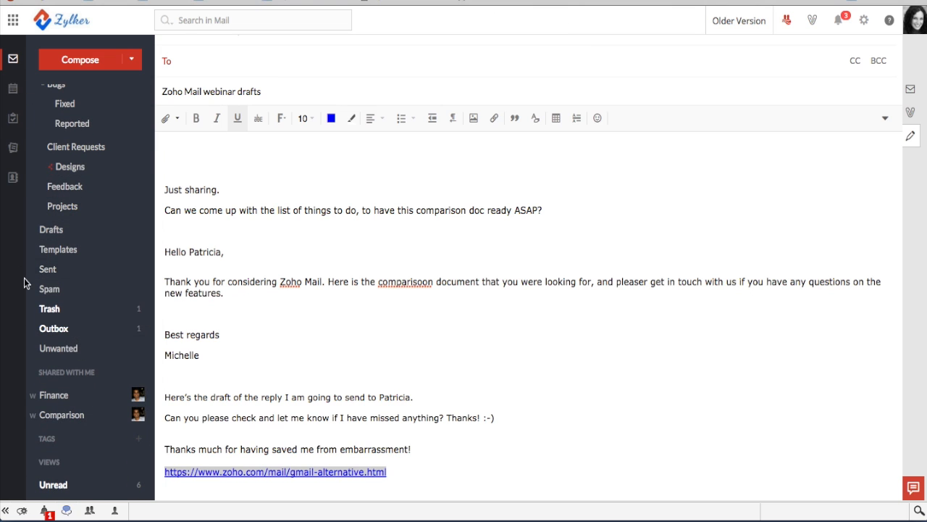
{"action": "left_click", "coordinate": [58, 331]}
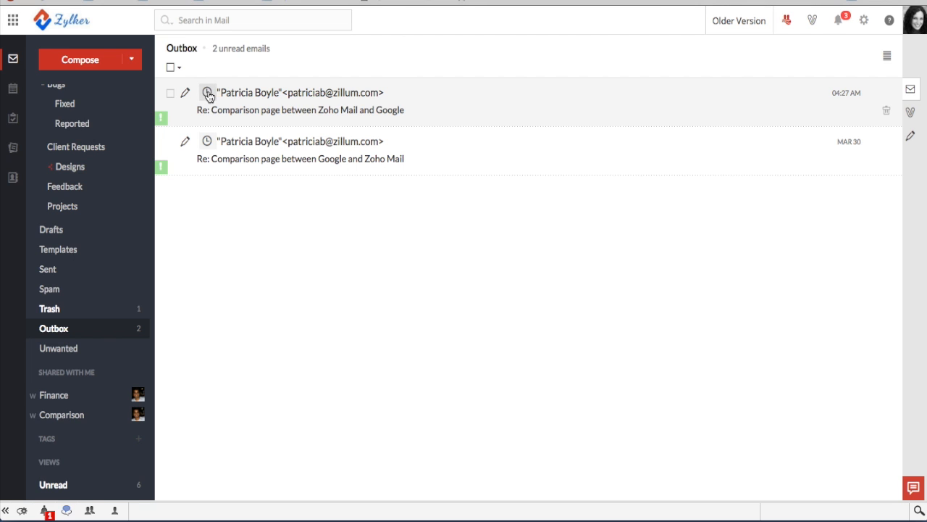
{"action": "mouse_move", "coordinate": [208, 95]}
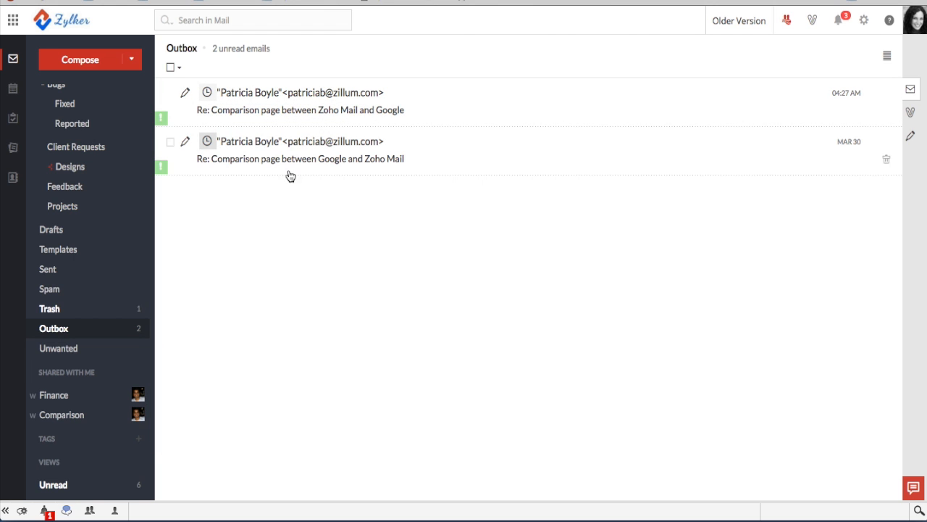
{"action": "scroll", "coordinate": [49, 209], "scroll_direction": "up", "scroll_amount": 3}
{"action": "left_click", "coordinate": [49, 206]}
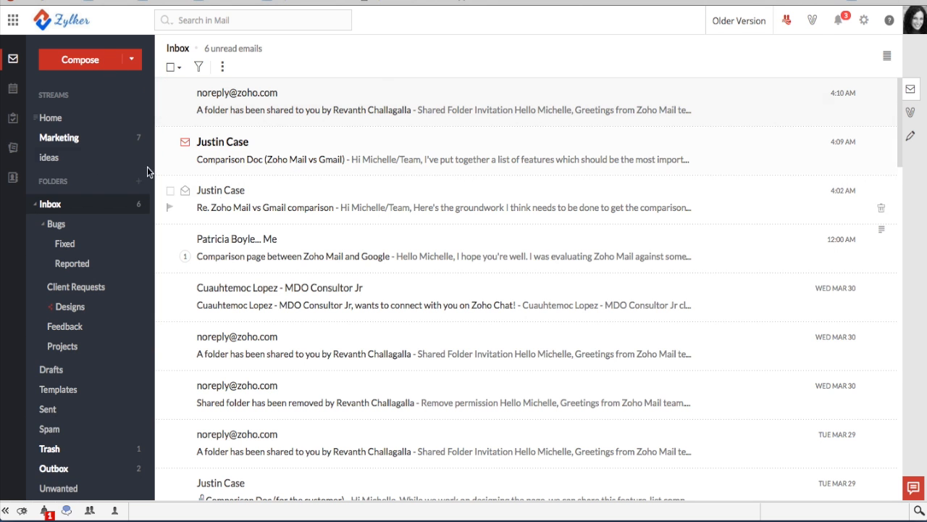
Draft a new email to the colleague with subject 'Example' and body 'Recurring emails', then show its recurring-send settings
{"action": "left_click", "coordinate": [88, 59]}
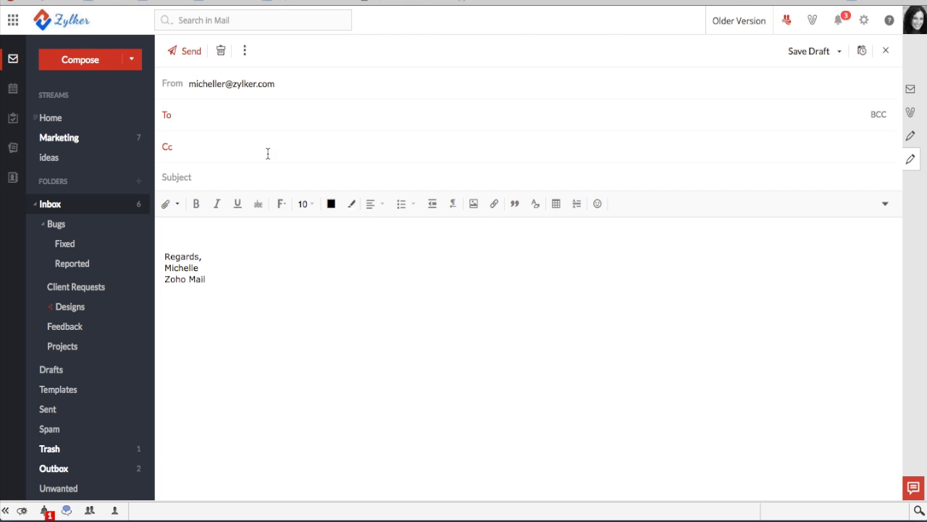
{"action": "type", "text": "justin"}
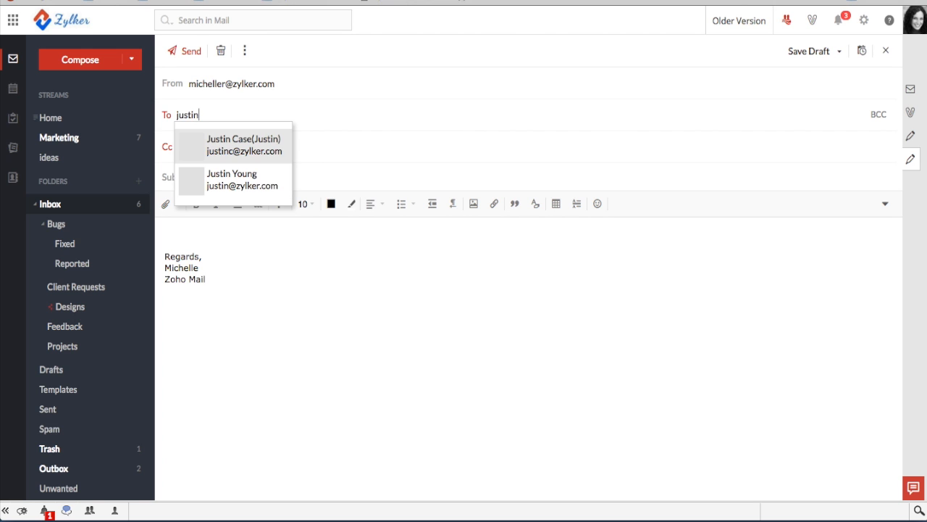
{"action": "left_click", "coordinate": [229, 150]}
{"action": "left_click", "coordinate": [182, 178]}
{"action": "type", "text": "Example"}
{"action": "left_click", "coordinate": [196, 233]}
{"action": "type", "text": "Recurring emails"}
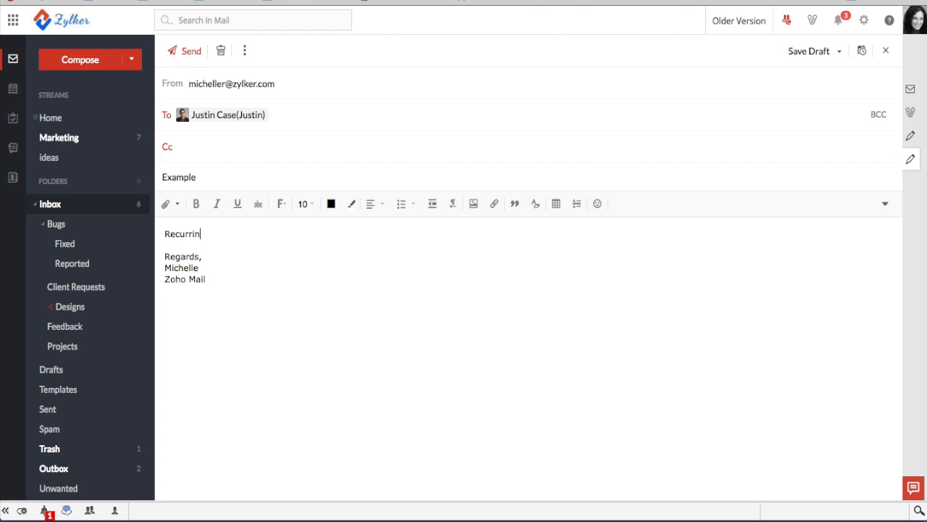
{"action": "left_click", "coordinate": [862, 53]}
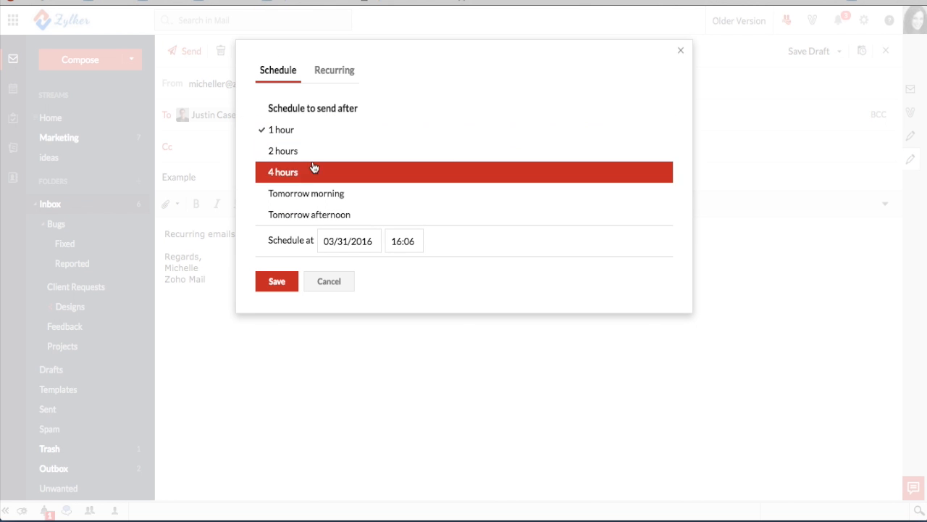
{"action": "left_click", "coordinate": [340, 72]}
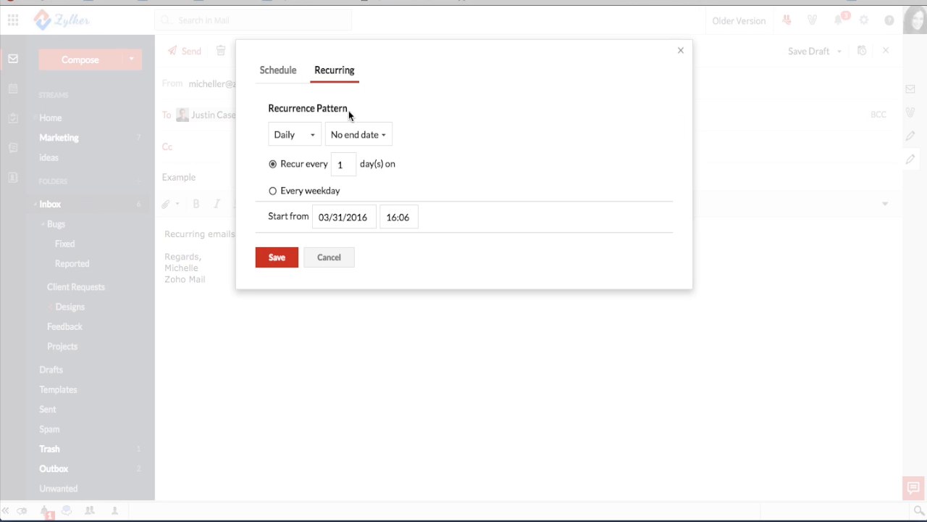
Choose Monthly as the recurrence frequency, then cancel out of the recurrence settings
{"action": "left_click", "coordinate": [305, 137]}
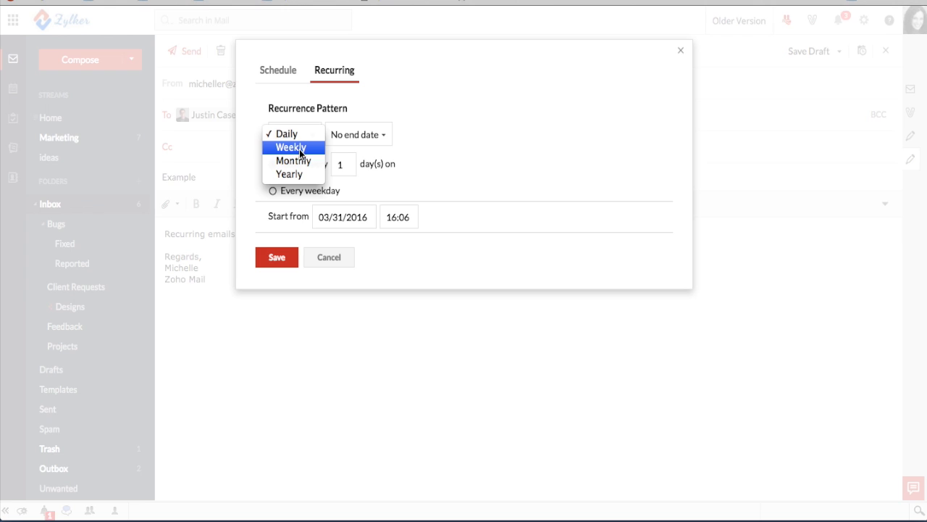
{"action": "left_click", "coordinate": [301, 160]}
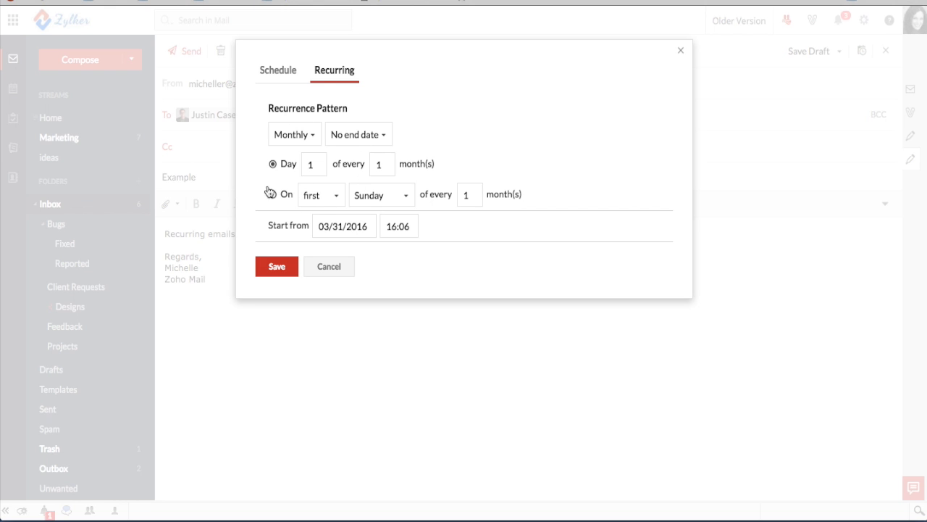
{"action": "left_click", "coordinate": [309, 138]}
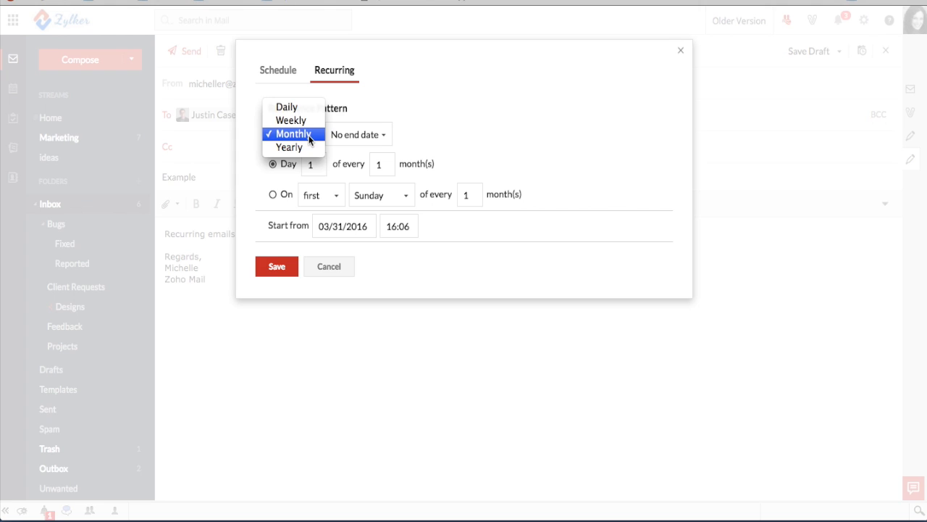
{"action": "left_click", "coordinate": [309, 137]}
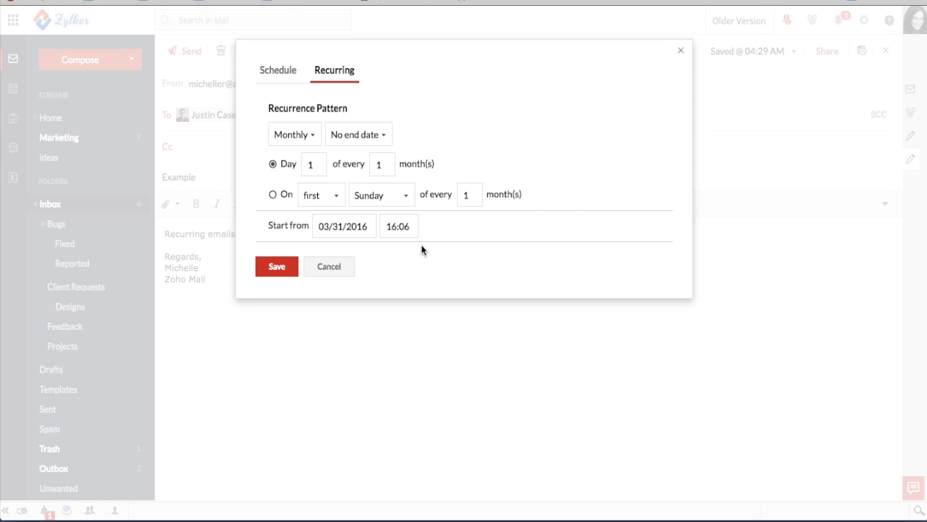
{"action": "left_click", "coordinate": [327, 267]}
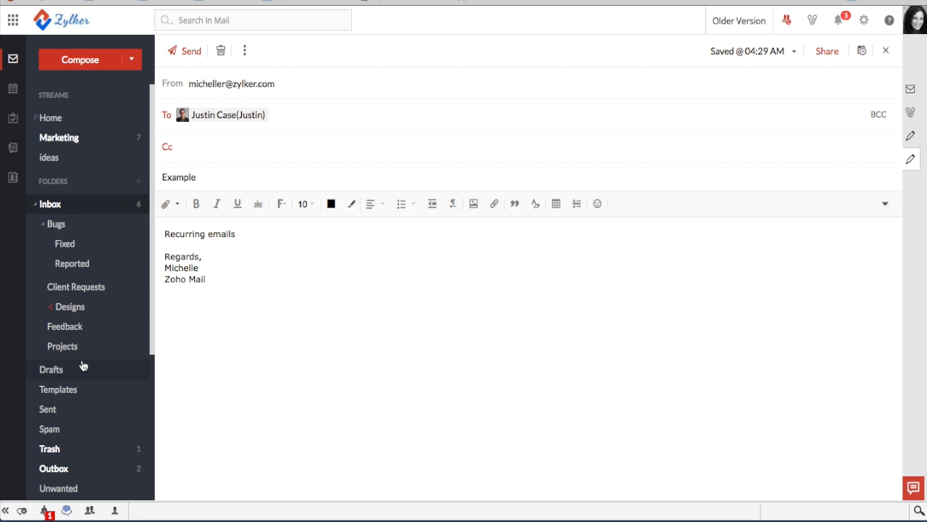
Check the Outbox still lists both queued comparison-page replies, then go back to the Inbox
{"action": "scroll", "coordinate": [83, 365], "scroll_direction": "down", "scroll_amount": 3}
{"action": "left_click", "coordinate": [54, 247]}
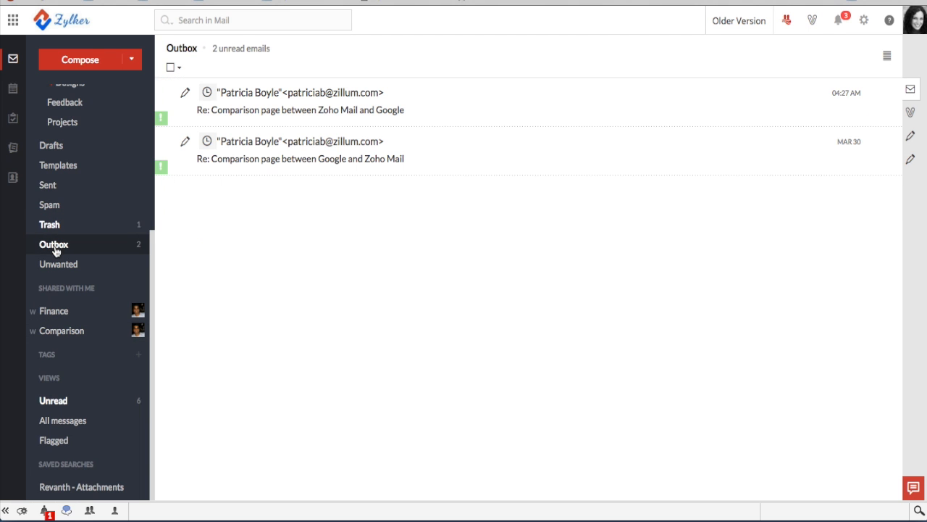
{"action": "scroll", "coordinate": [57, 250], "scroll_direction": "up", "scroll_amount": 3}
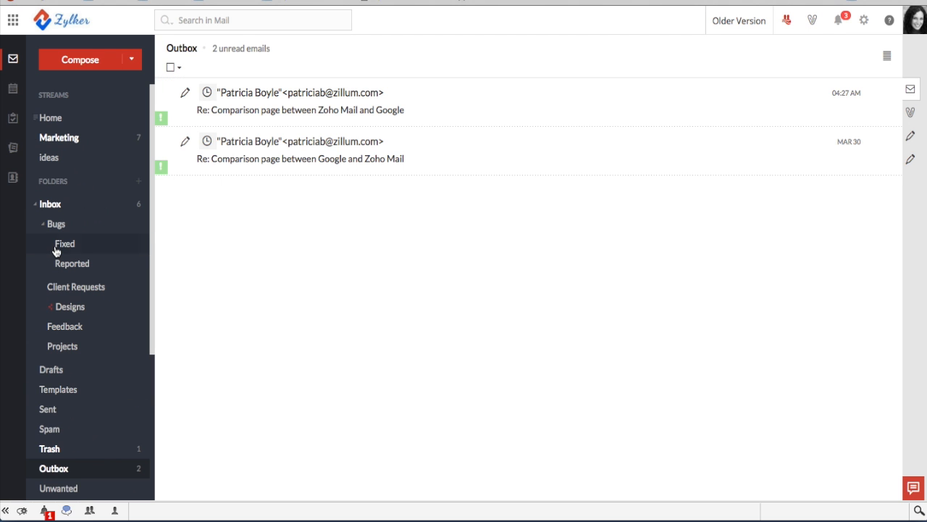
{"action": "left_click", "coordinate": [55, 206]}
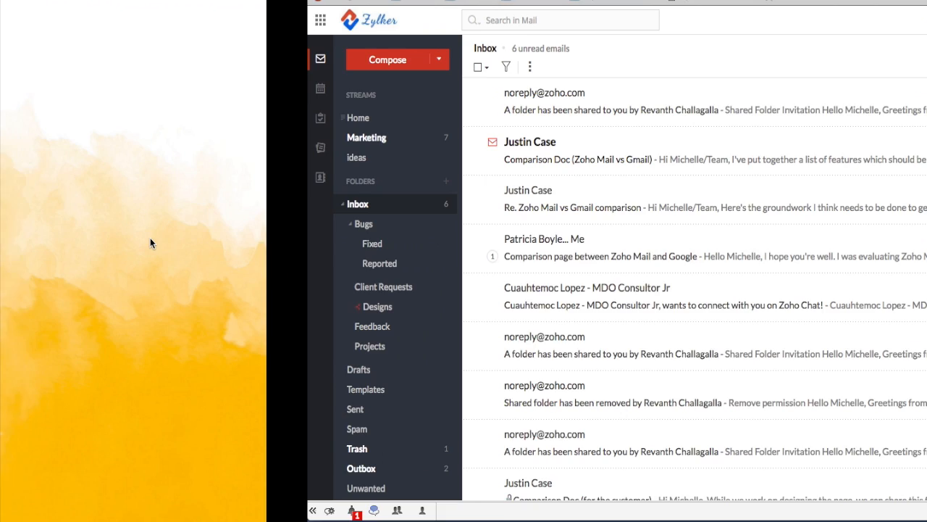
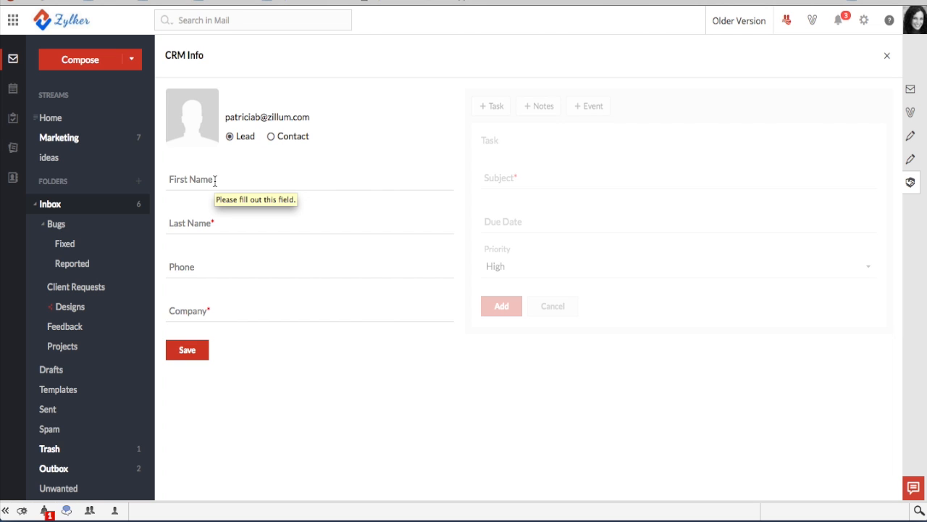
In the sender's CRM Info form with Lead selected, place the cursor in the first-name field
{"action": "left_click", "coordinate": [215, 181]}
Enter the sender's first and last name and company Zylker, then save the lead
{"action": "left_click", "coordinate": [200, 222]}
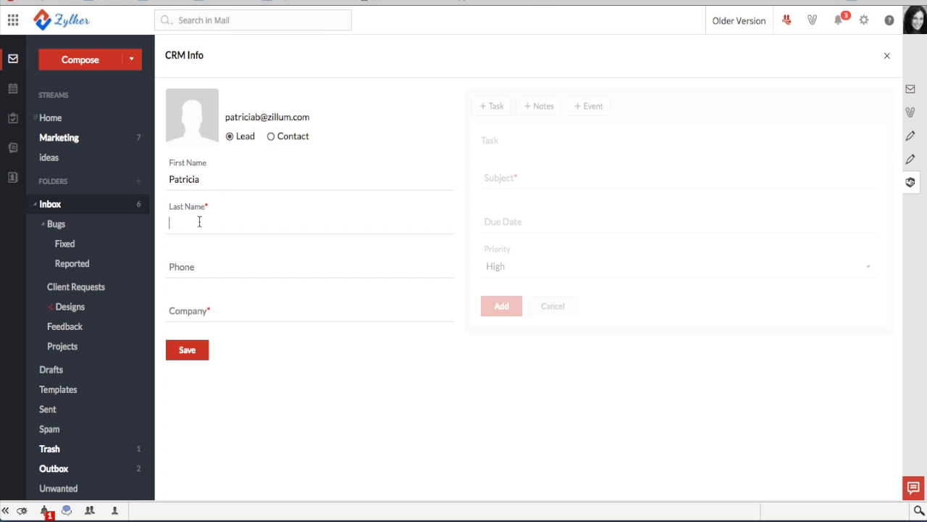
{"action": "left_click", "coordinate": [210, 313]}
{"action": "type", "text": "Zylker"}
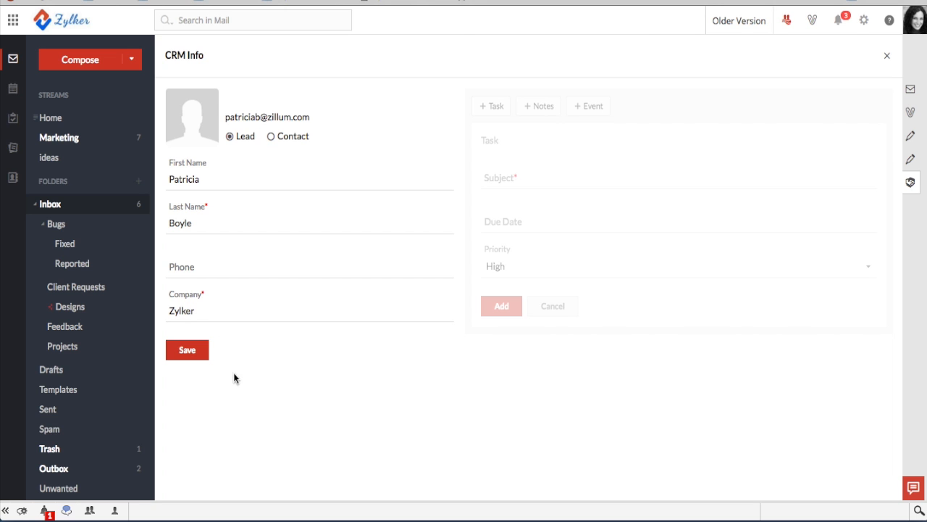
{"action": "left_click", "coordinate": [186, 351]}
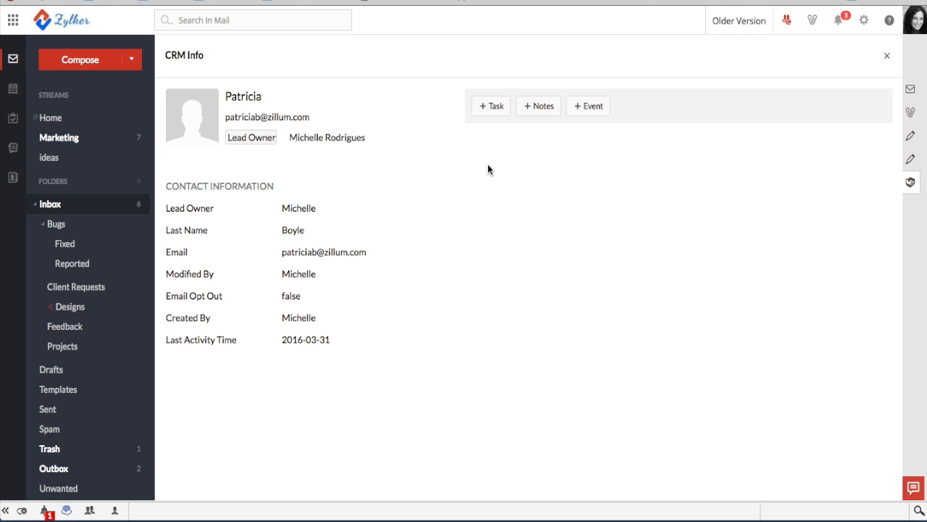
Add the task 'Sign her up for Zoho Mail', due 31 March 2016, to the lead
{"action": "left_click", "coordinate": [492, 109]}
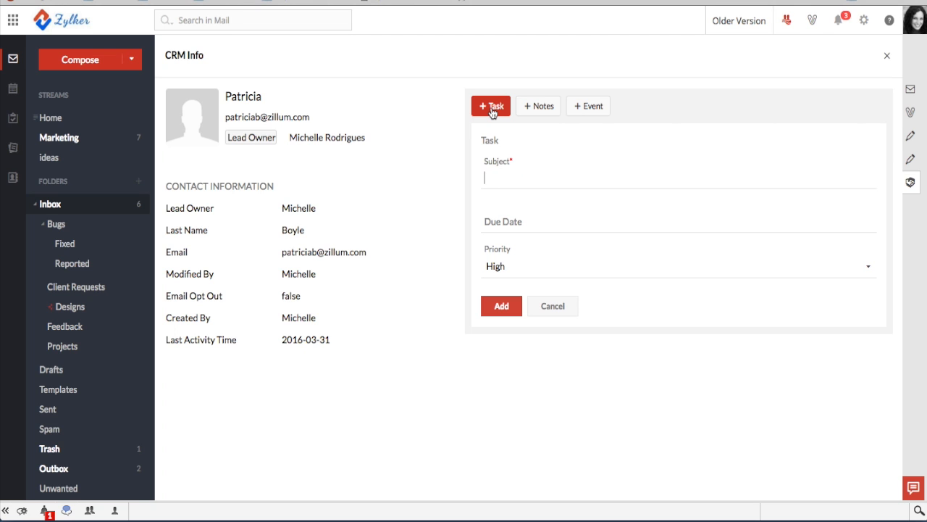
{"action": "left_click", "coordinate": [513, 177]}
{"action": "type", "text": "Sign her up for Zoho M"}
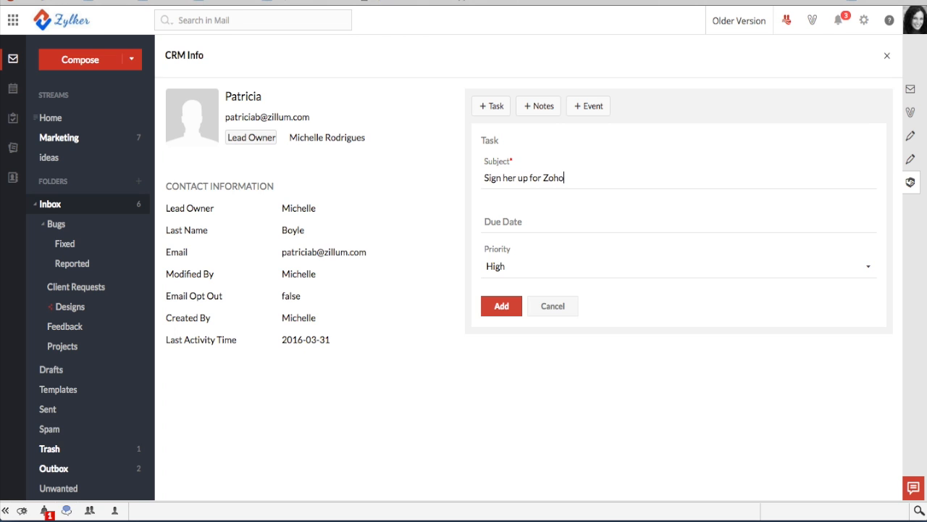
{"action": "type", "text": "ail"}
{"action": "left_click", "coordinate": [501, 217]}
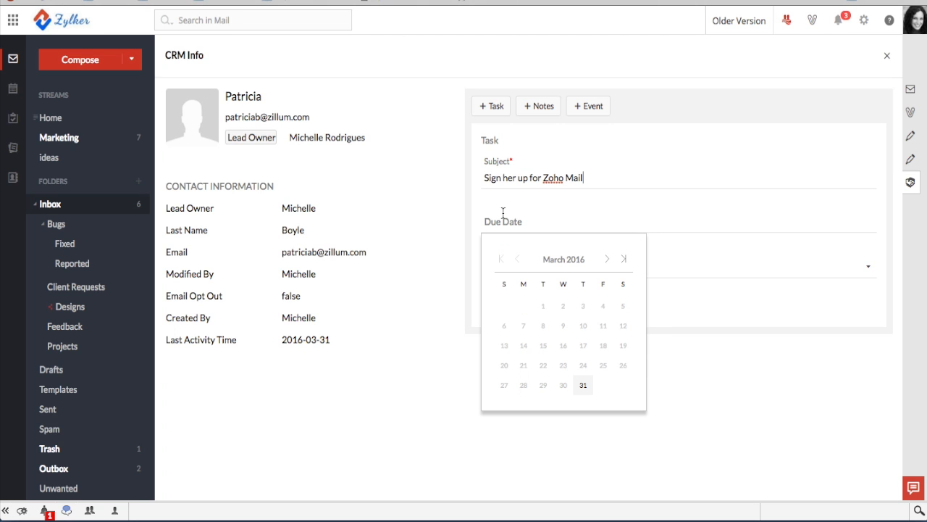
{"action": "left_click", "coordinate": [584, 387]}
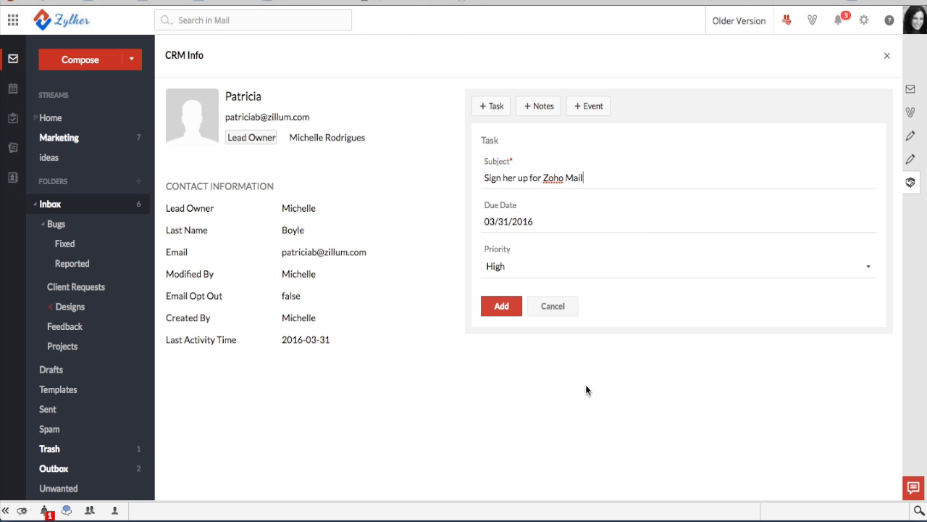
{"action": "left_click", "coordinate": [507, 310]}
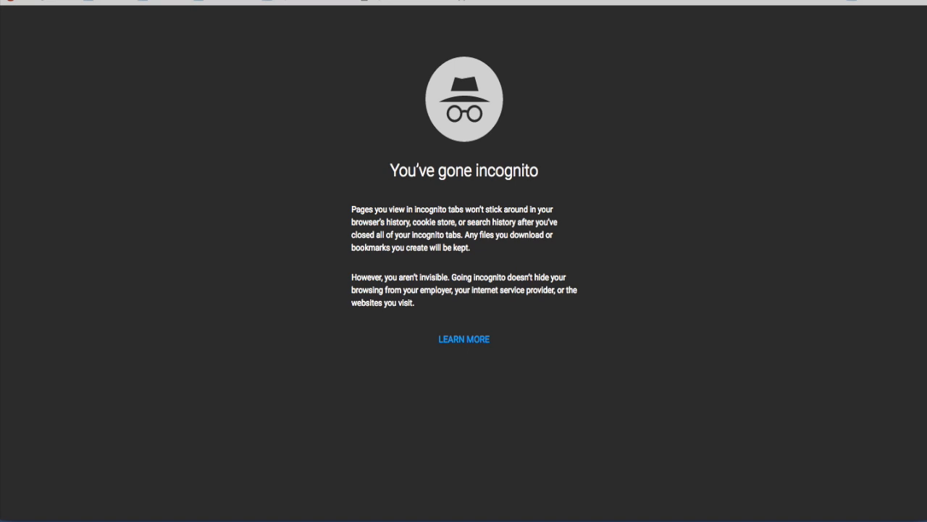
Load crm.zoho.com in Chrome and bring up the leads list
{"action": "type", "text": "crm.z"}
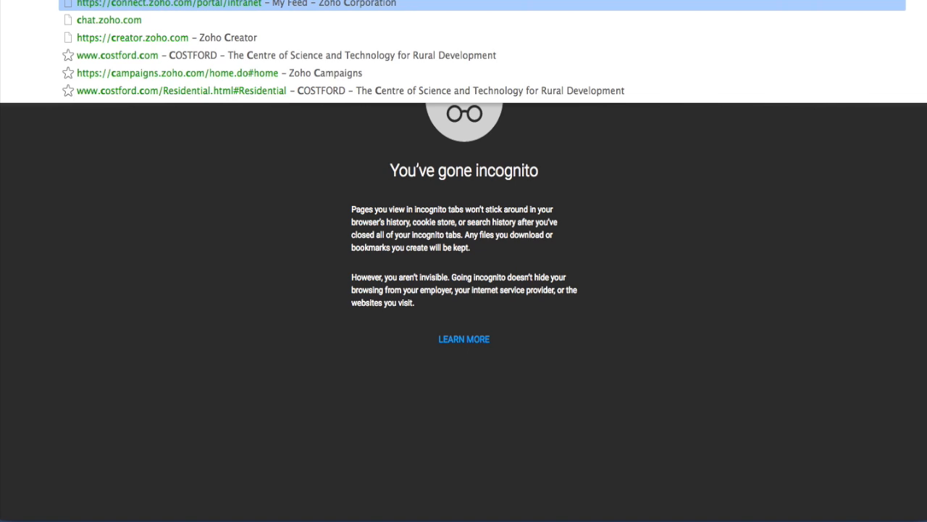
{"action": "type", "text": "oho.com"}
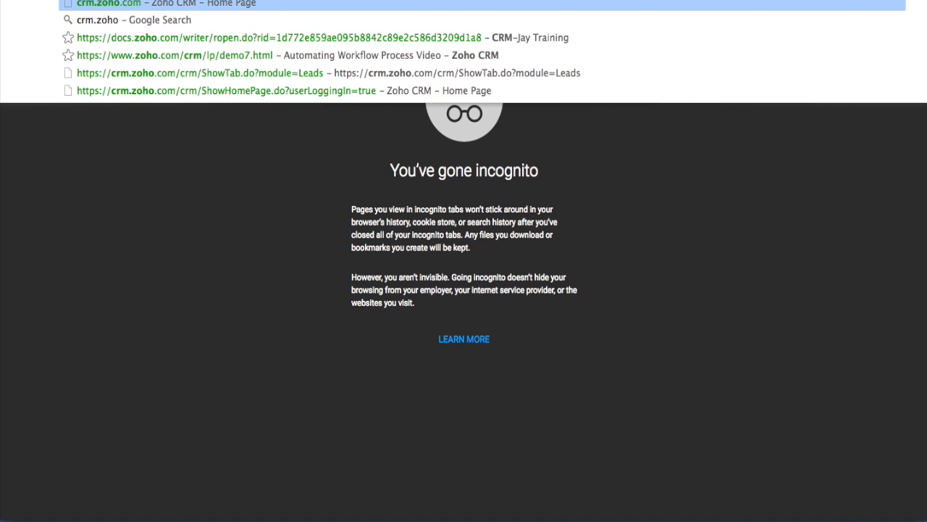
{"action": "key", "text": "Return"}
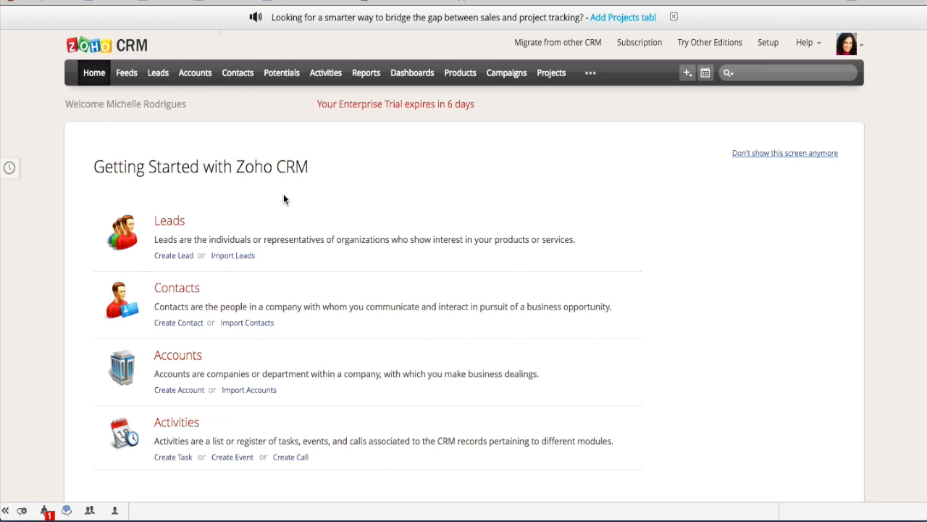
{"action": "left_click", "coordinate": [158, 75]}
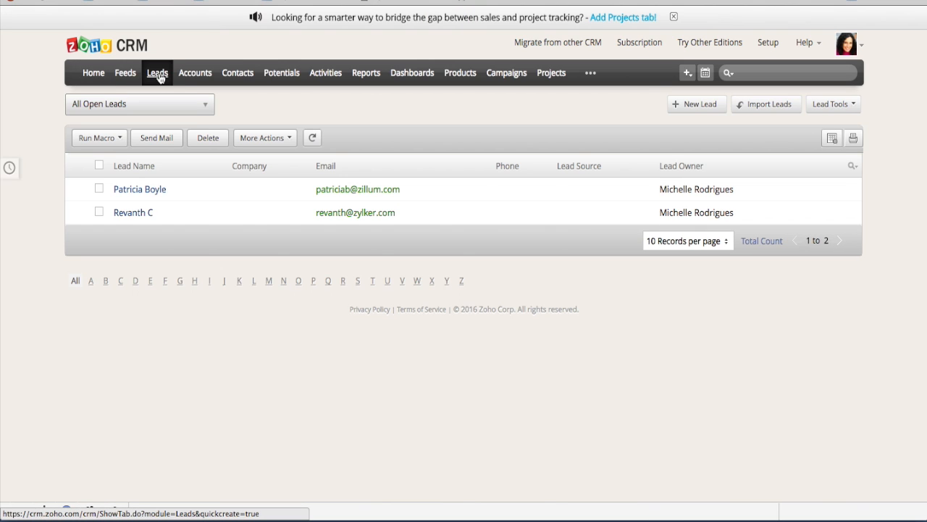
Open the new lead's record and check that 'Sign her up for Zoho Mail' is under Open Activities
{"action": "left_click", "coordinate": [152, 194]}
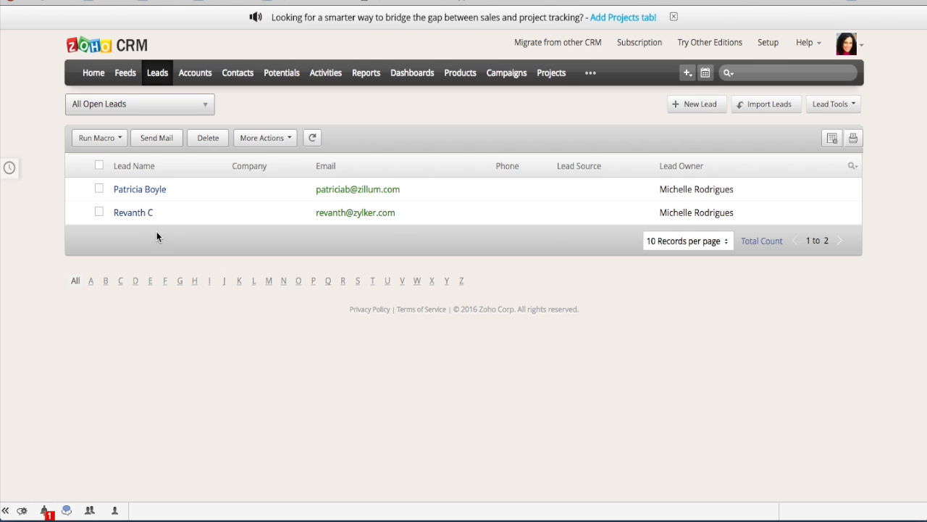
{"action": "left_click", "coordinate": [129, 190]}
{"action": "scroll", "coordinate": [215, 284], "scroll_direction": "down", "scroll_amount": 4}
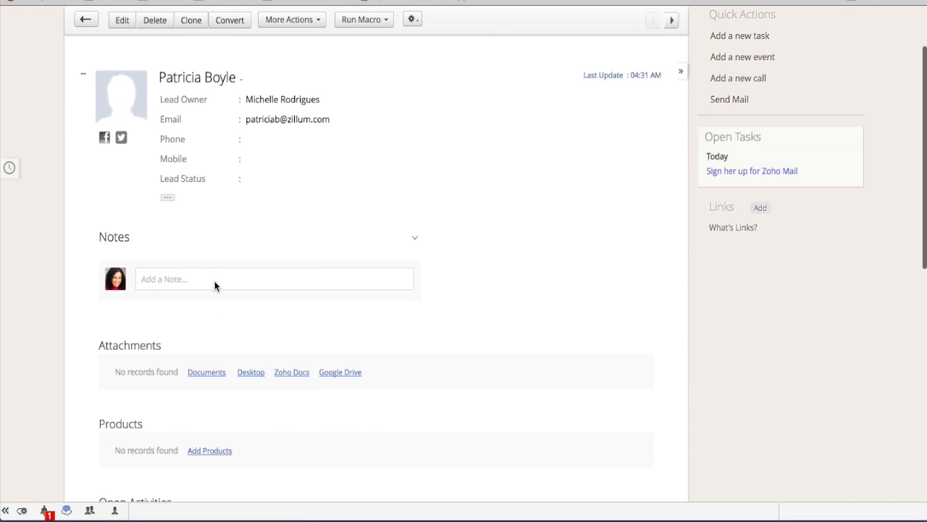
{"action": "scroll", "coordinate": [215, 287], "scroll_direction": "down", "scroll_amount": 3}
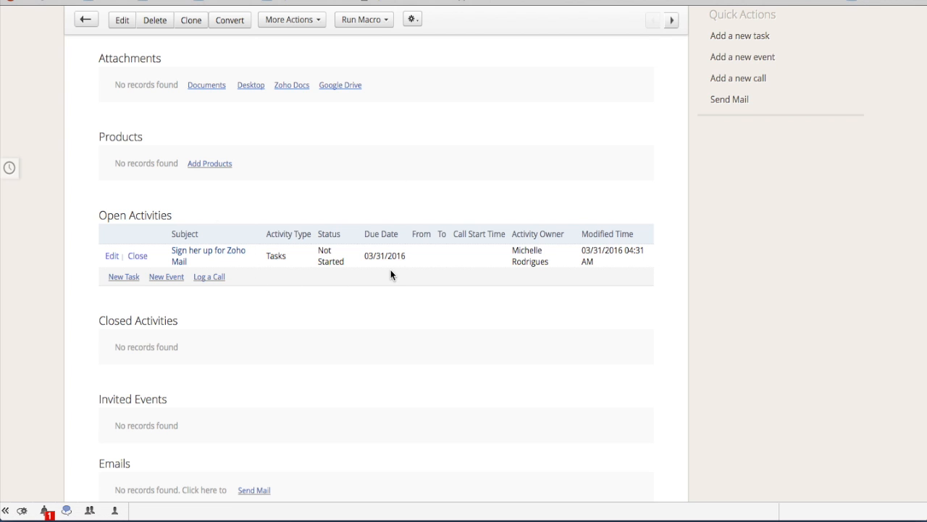
{"action": "scroll", "coordinate": [391, 271], "scroll_direction": "up", "scroll_amount": 5}
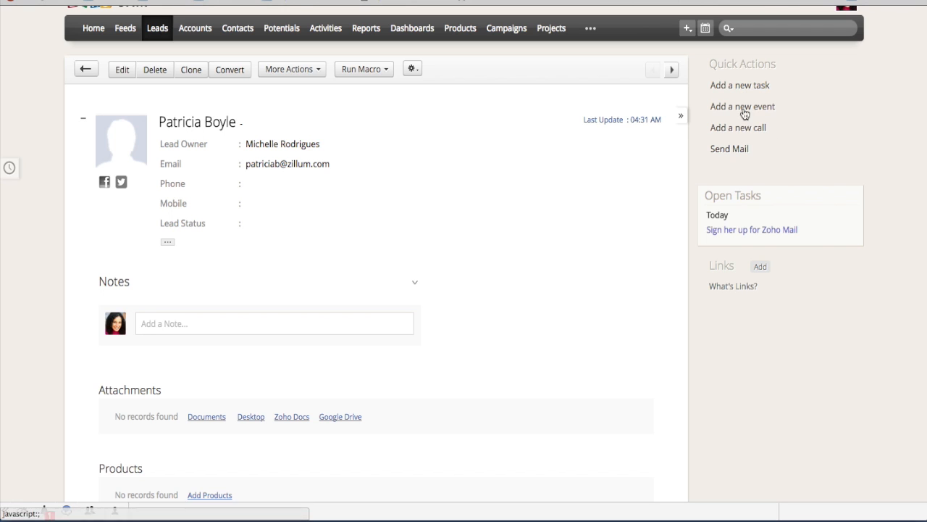
{"action": "mouse_move", "coordinate": [309, 226]}
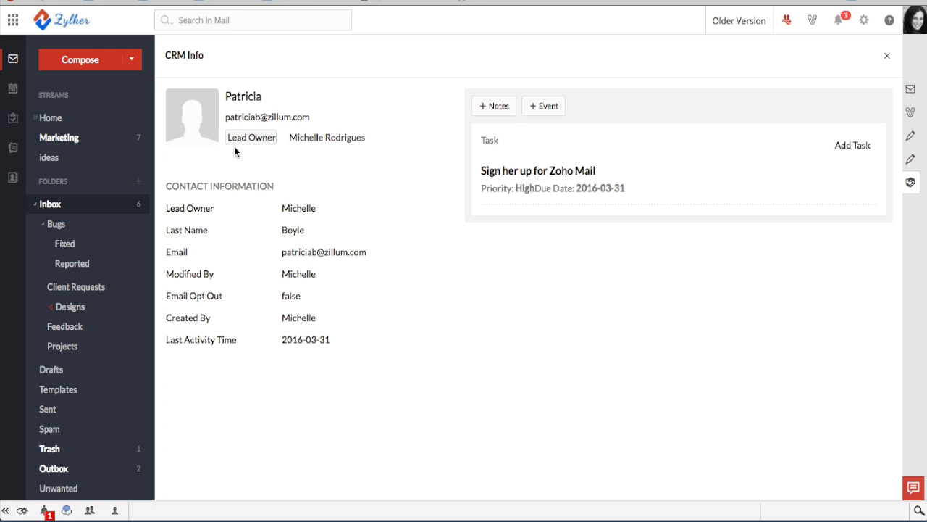
Return to the Inbox, then switch to the Streams Home feed
{"action": "left_click", "coordinate": [60, 208]}
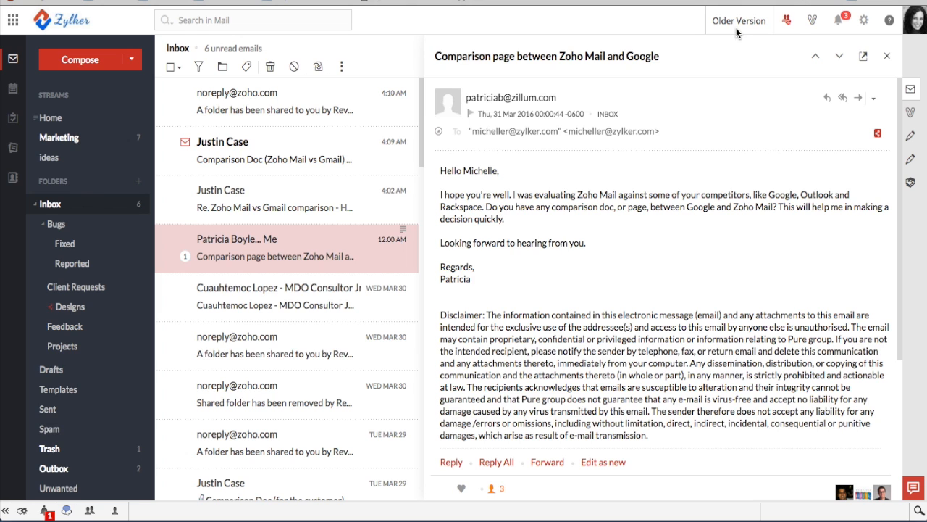
{"action": "left_click", "coordinate": [787, 20]}
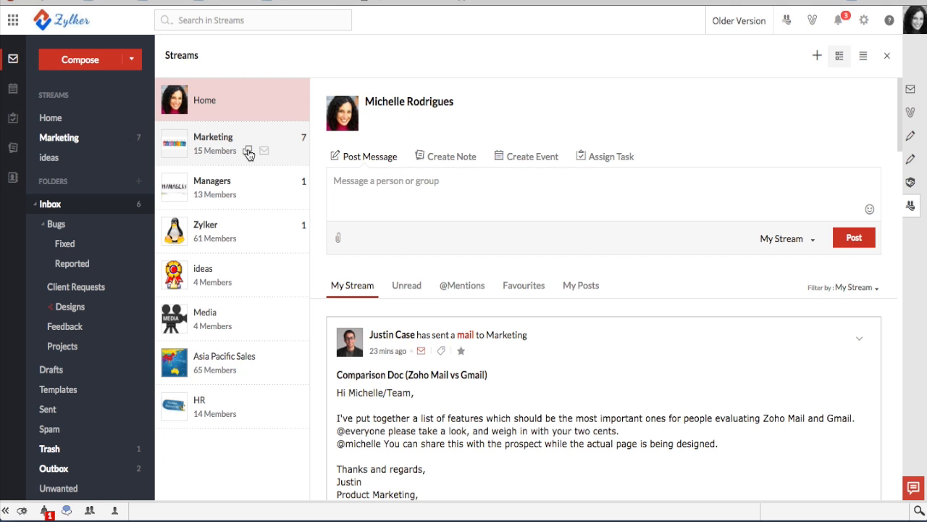
Post 'Hello everyone!' and 'good job on the new design.' to Marketing chat, then close chat and Streams
{"action": "left_click", "coordinate": [248, 152]}
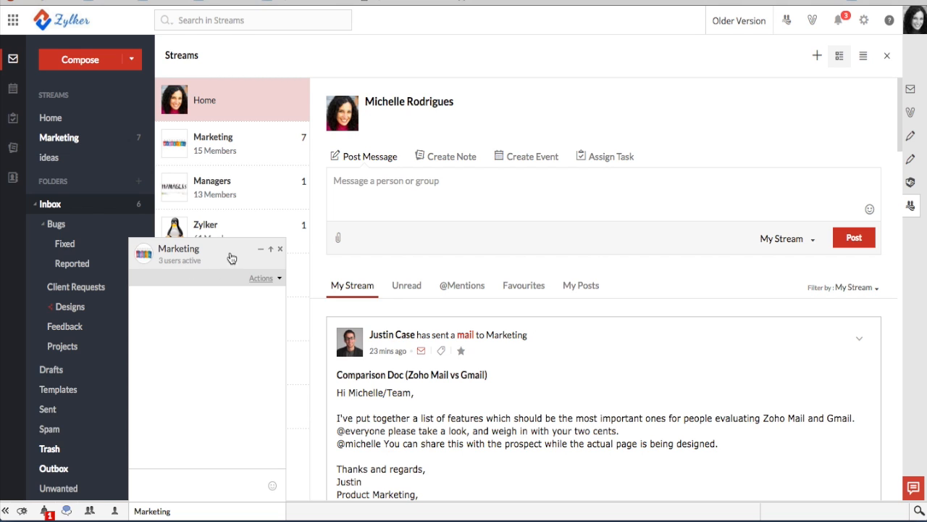
{"action": "left_click", "coordinate": [204, 489]}
{"action": "type", "text": "Hello every"}
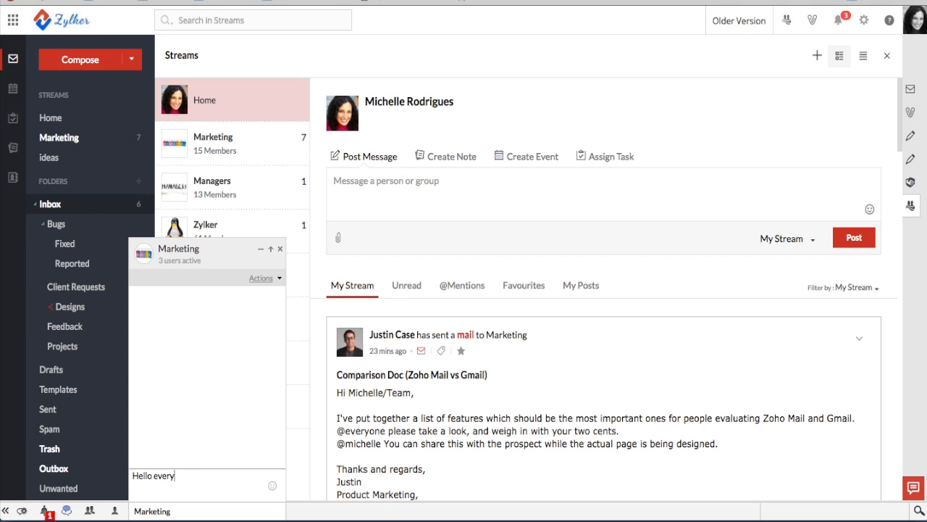
{"action": "type", "text": "one!"}
{"action": "key", "text": "Return"}
{"action": "type", "text": "good "}
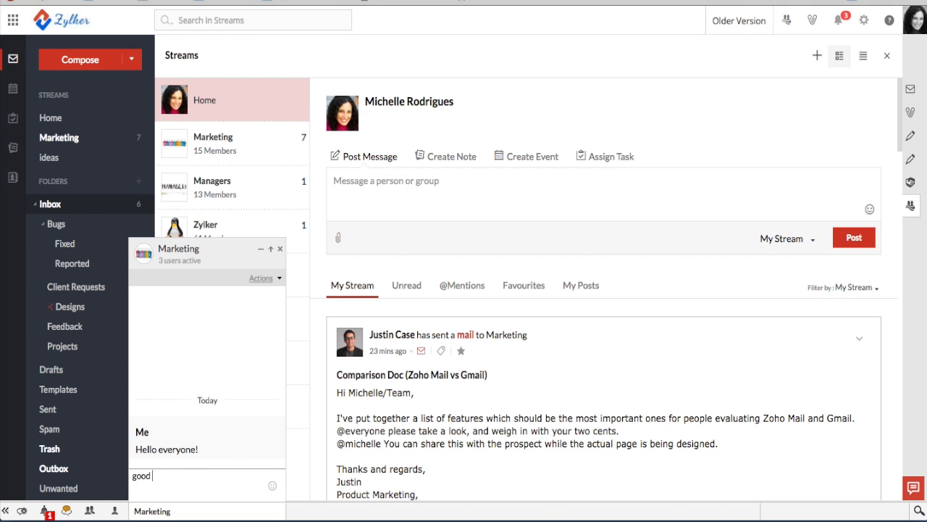
{"action": "type", "text": "job on the new design."}
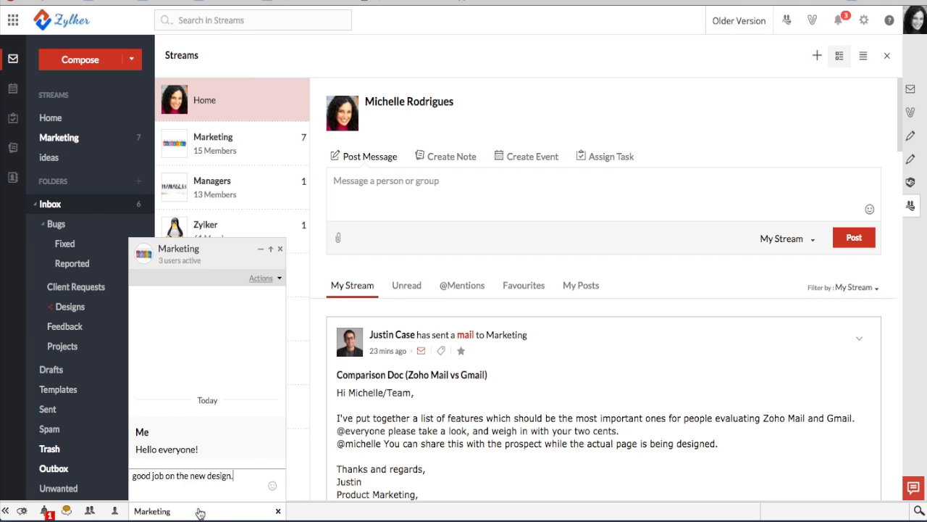
{"action": "key", "text": "Return"}
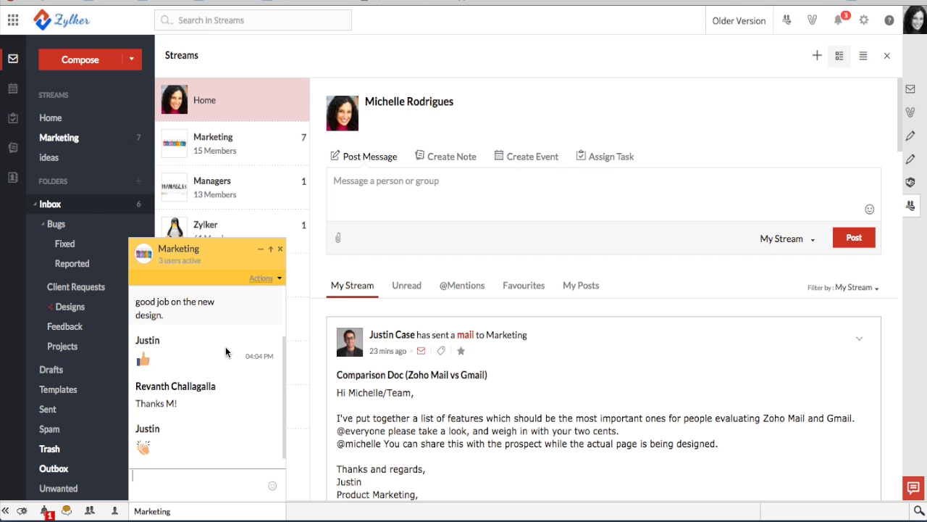
{"action": "left_click", "coordinate": [281, 250]}
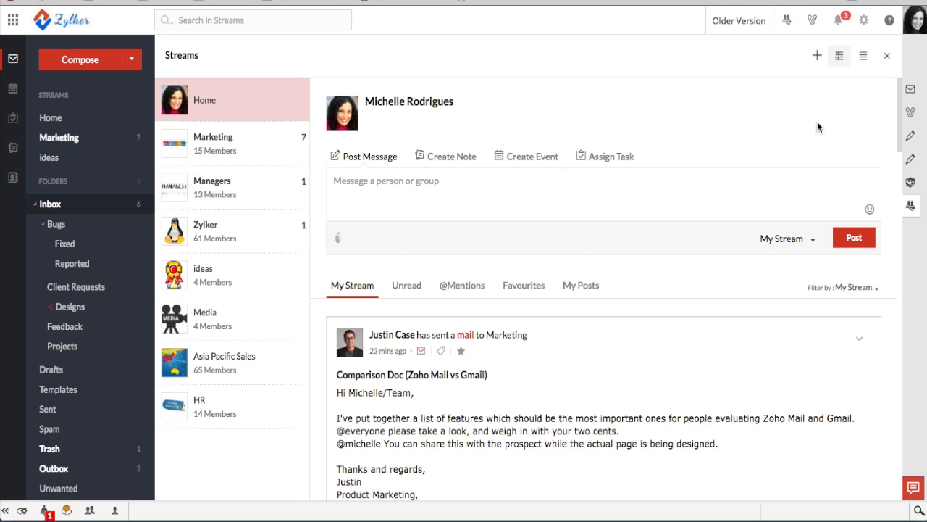
{"action": "left_click", "coordinate": [890, 57]}
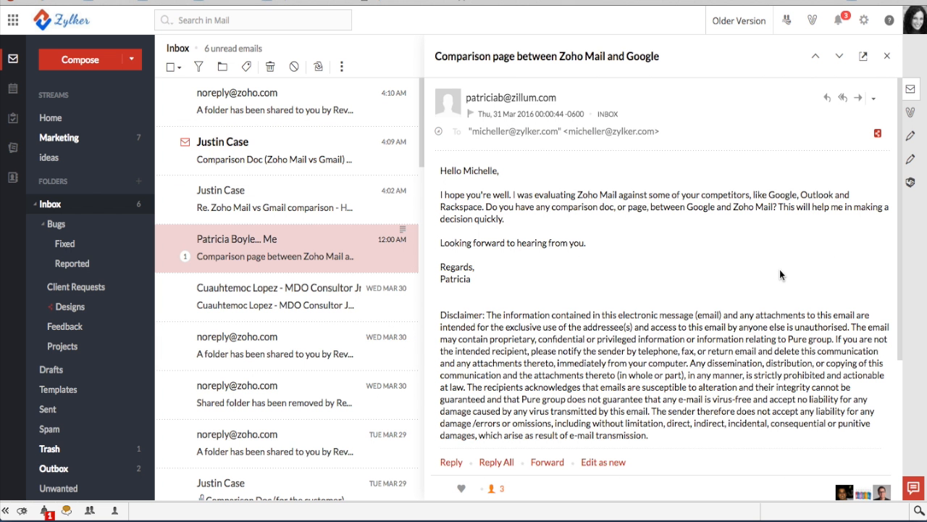
Search mail by the colleague's address and refine the results to With attachments
{"action": "left_click", "coordinate": [198, 21]}
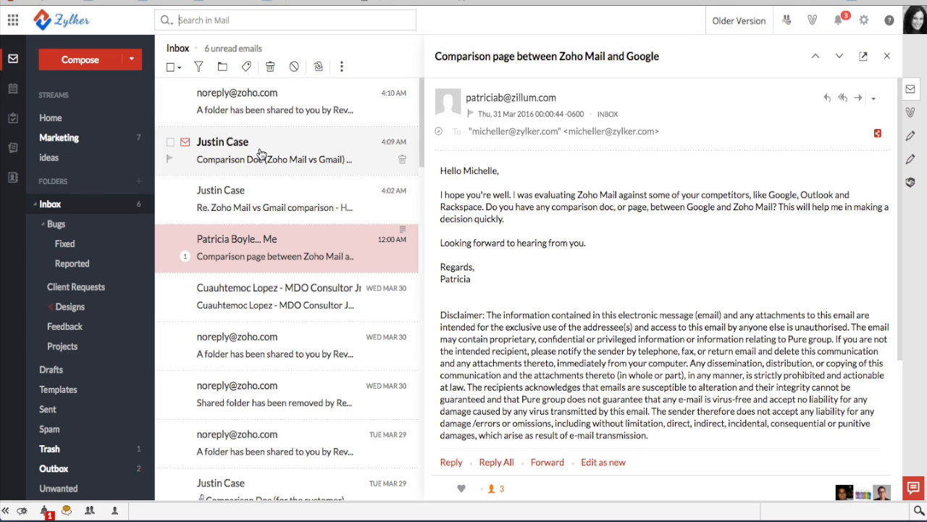
{"action": "type", "text": "revanth"}
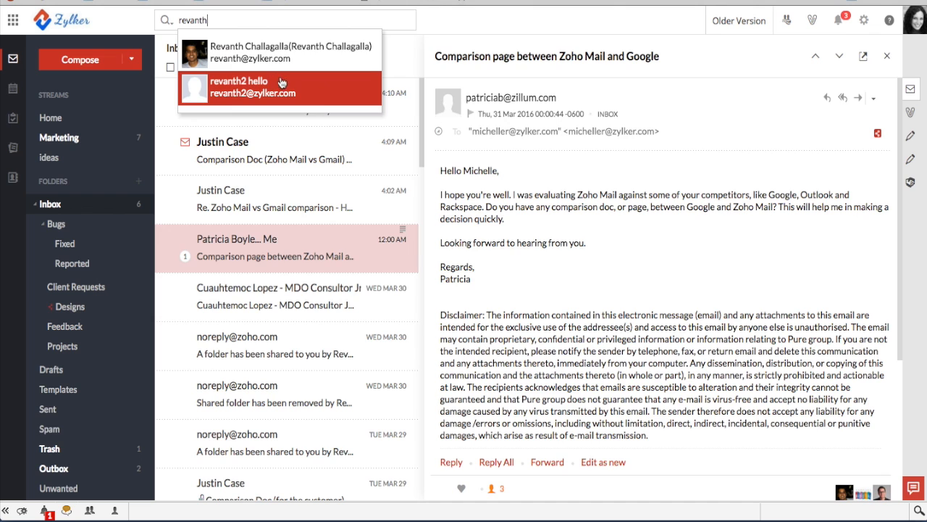
{"action": "left_click", "coordinate": [243, 57]}
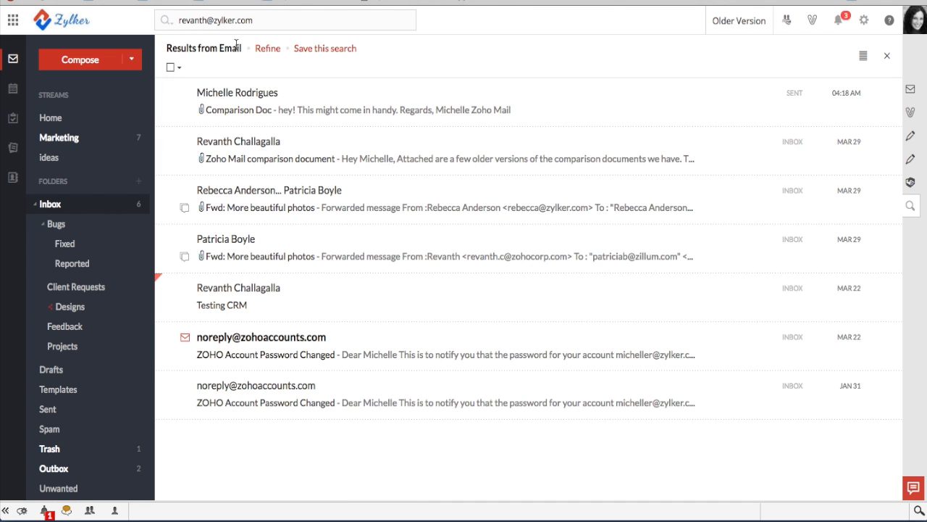
{"action": "left_click", "coordinate": [267, 51]}
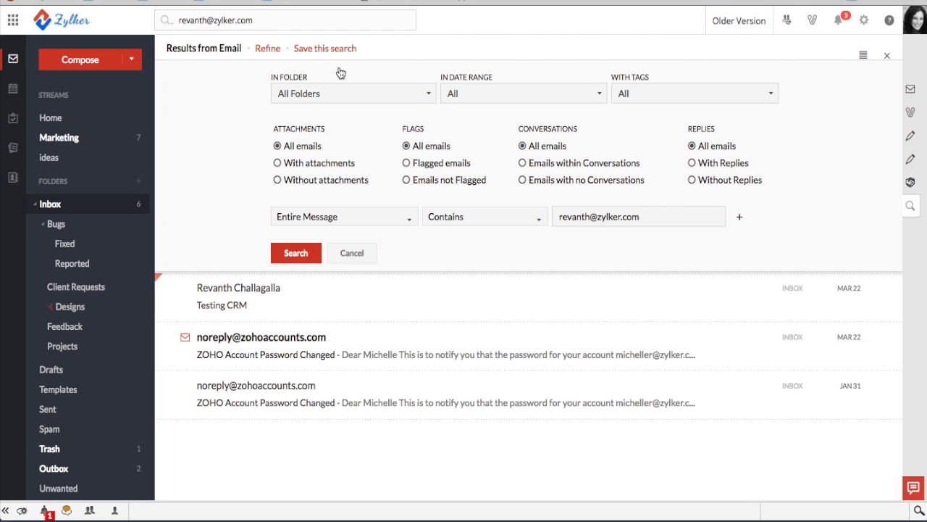
{"action": "left_click", "coordinate": [278, 163]}
{"action": "left_click", "coordinate": [296, 253]}
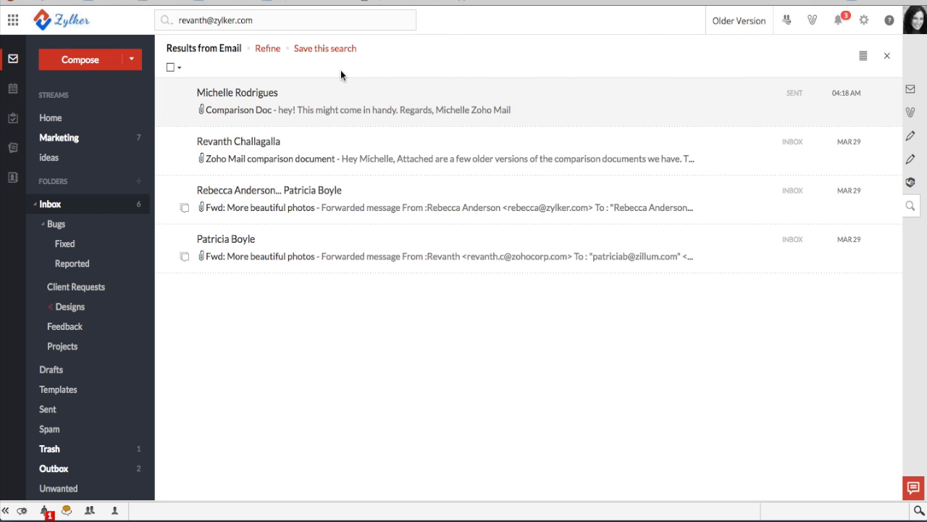
Save the search as a view named with the colleague's first name plus ' - Reports'
{"action": "left_click", "coordinate": [337, 48]}
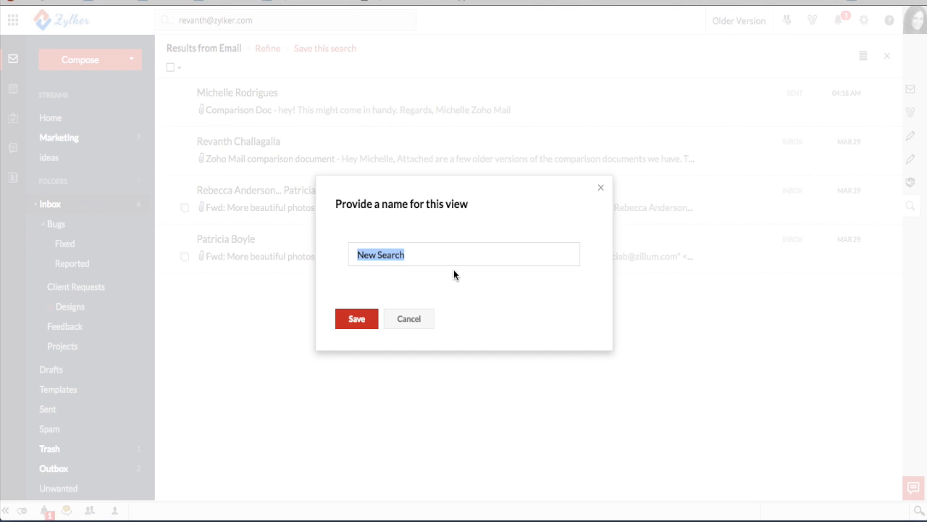
{"action": "type", "text": "Revanth - Reports"}
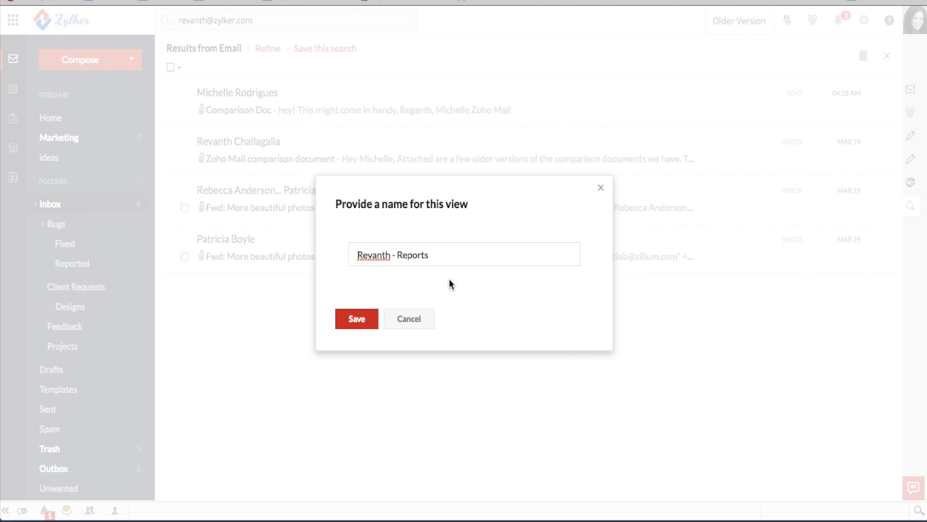
{"action": "left_click", "coordinate": [357, 320]}
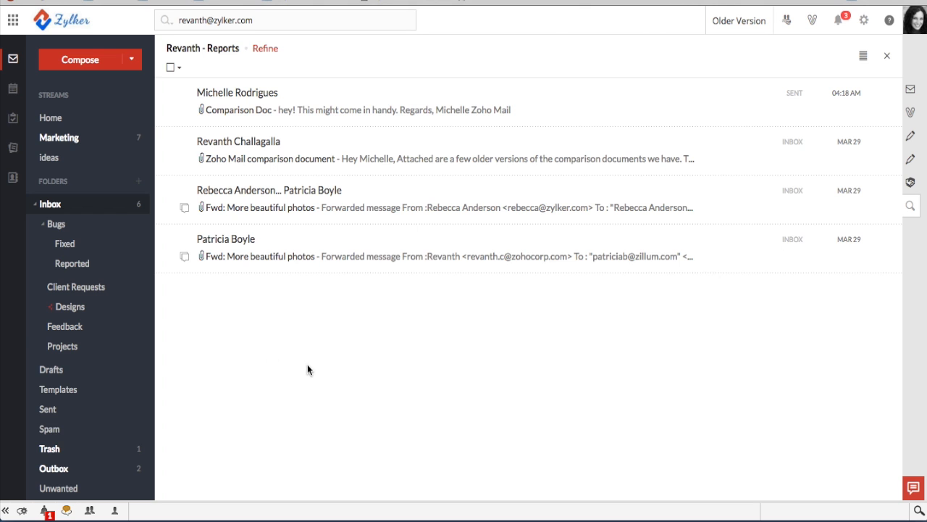
Check both saved searches in the sidebar, then reopen the Comparison Doc email in the Inbox
{"action": "scroll", "coordinate": [73, 344], "scroll_direction": "down", "scroll_amount": 2}
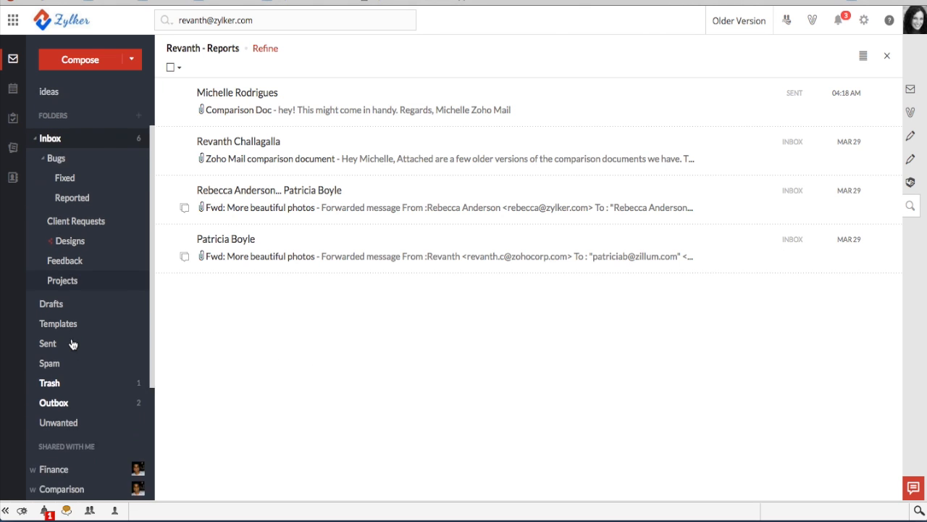
{"action": "scroll", "coordinate": [73, 345], "scroll_direction": "down", "scroll_amount": 5}
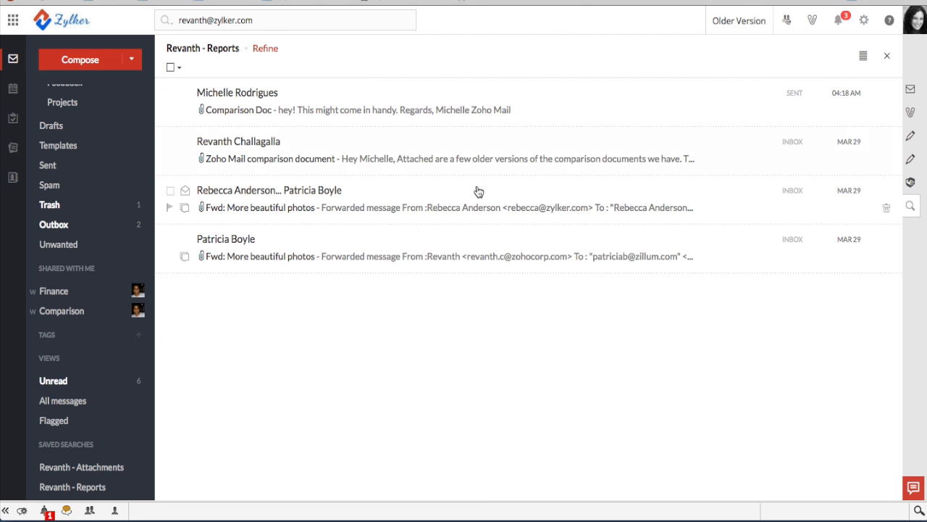
{"action": "scroll", "coordinate": [94, 180], "scroll_direction": "up", "scroll_amount": 5}
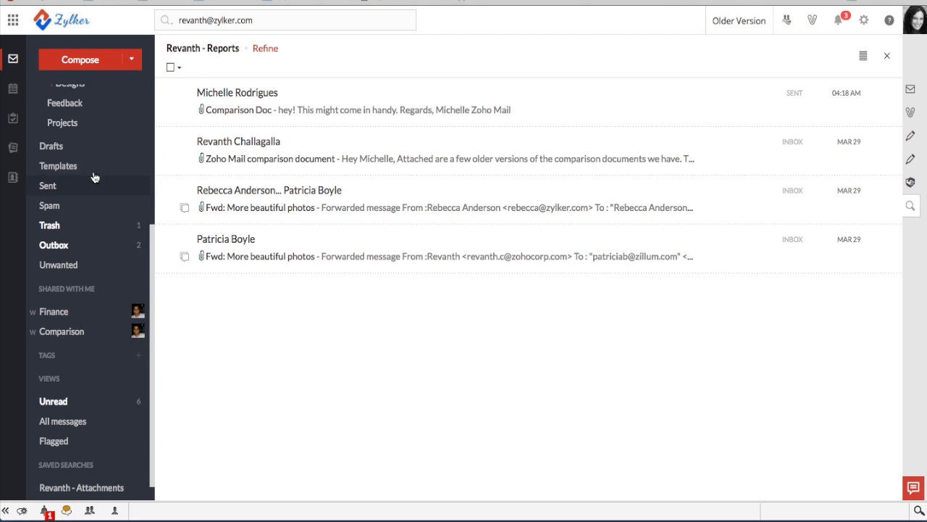
{"action": "left_click", "coordinate": [59, 206]}
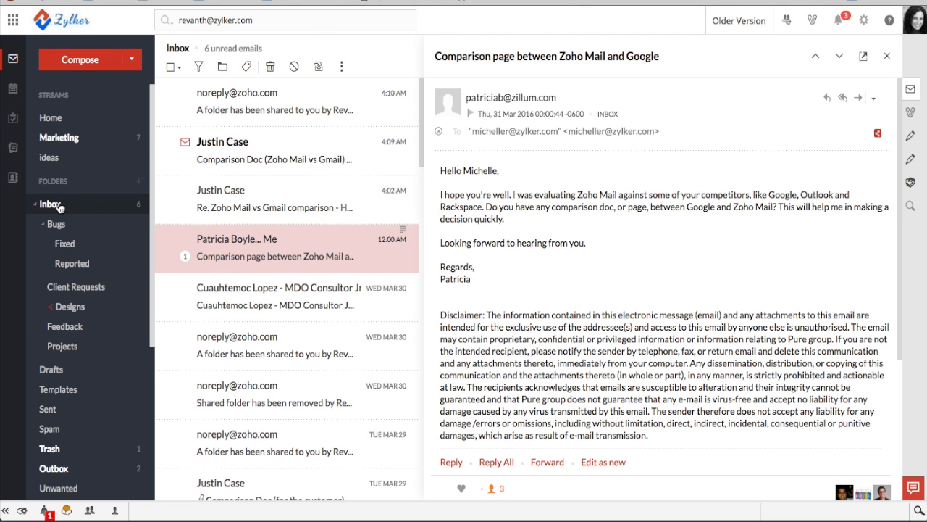
{"action": "left_click", "coordinate": [206, 143]}
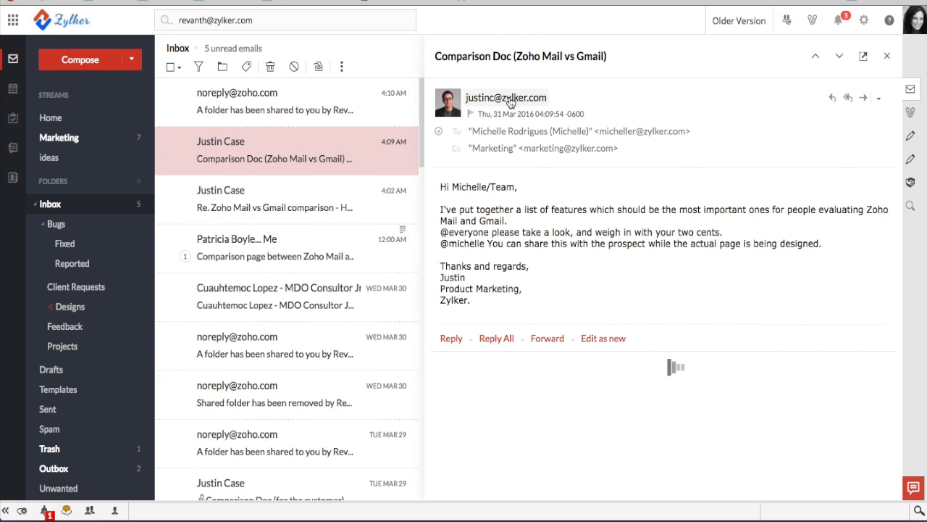
List the Comparison Doc sender's attachments ('ZMail vs GMail comparison.xlsx'), then reopen the comparison email
{"action": "left_click", "coordinate": [511, 103]}
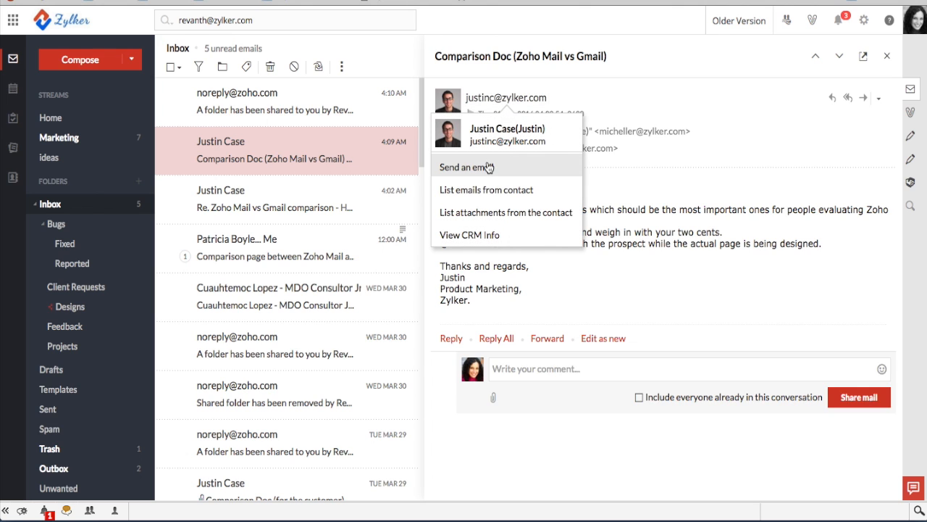
{"action": "left_click", "coordinate": [478, 217]}
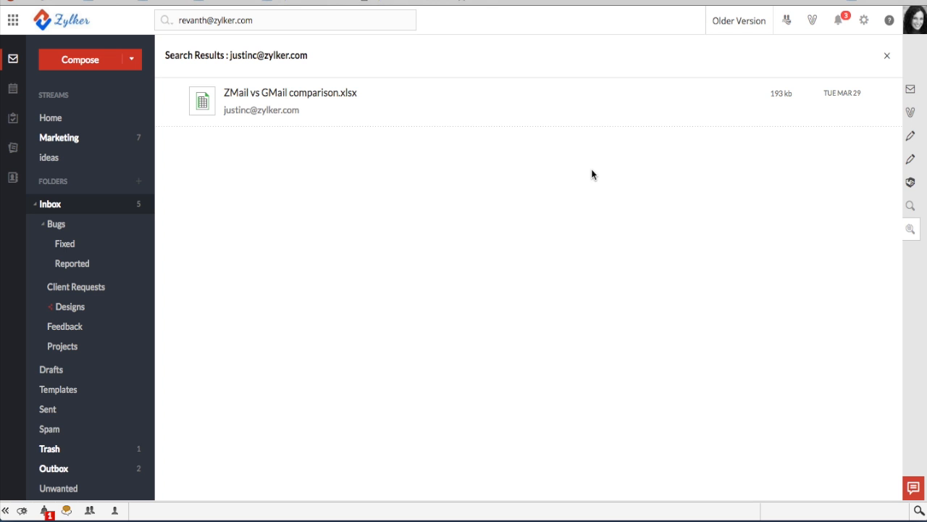
{"action": "left_click", "coordinate": [887, 55]}
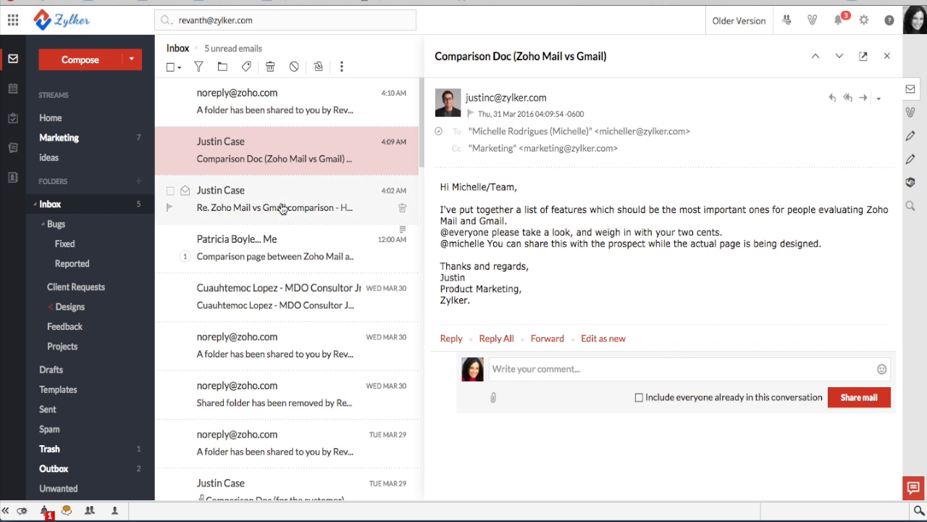
{"action": "left_click", "coordinate": [239, 243]}
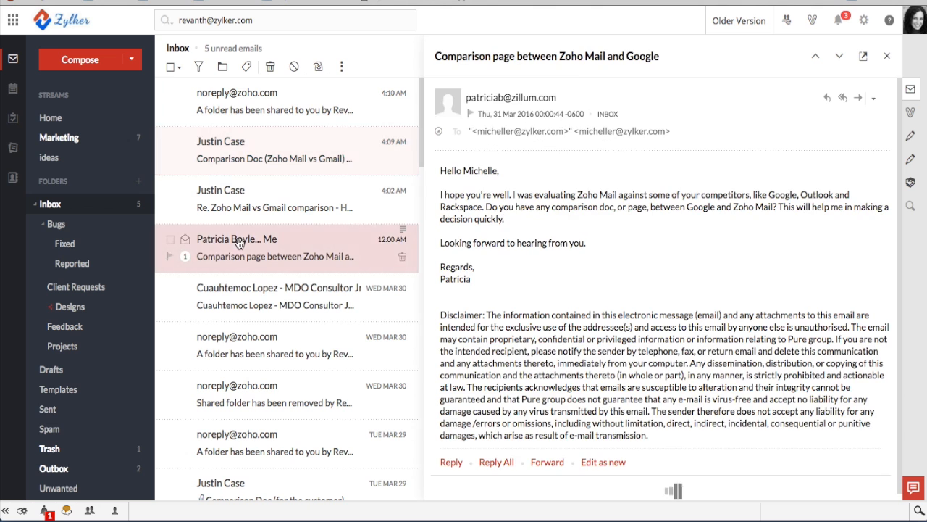
{"action": "left_click", "coordinate": [501, 99]}
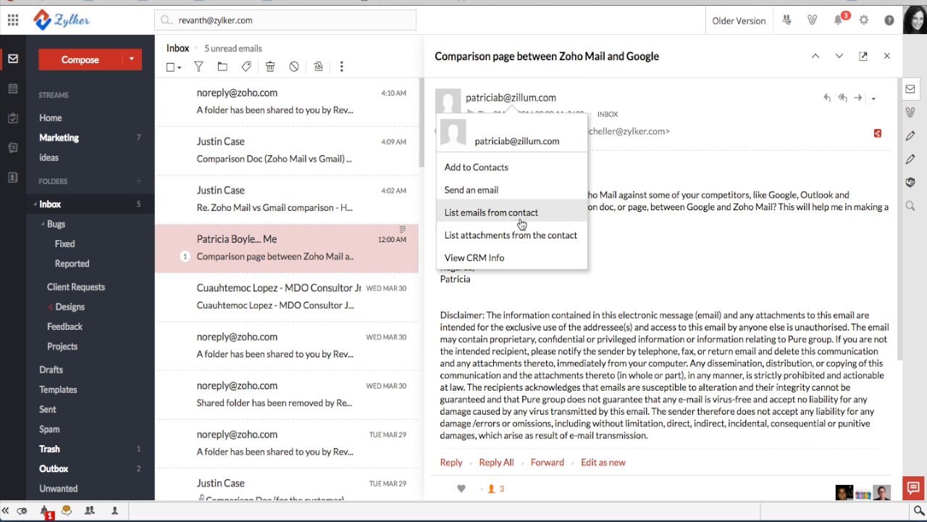
{"action": "left_click", "coordinate": [478, 218]}
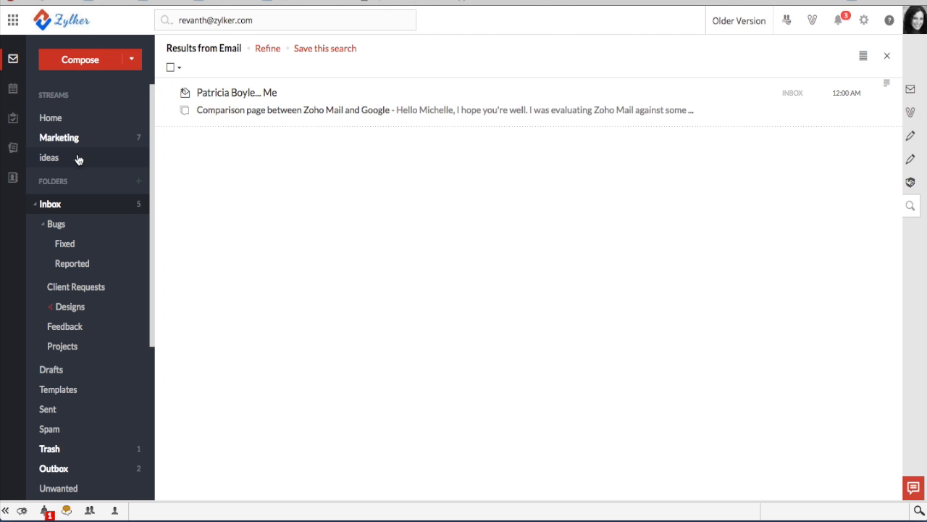
{"action": "left_click", "coordinate": [58, 204]}
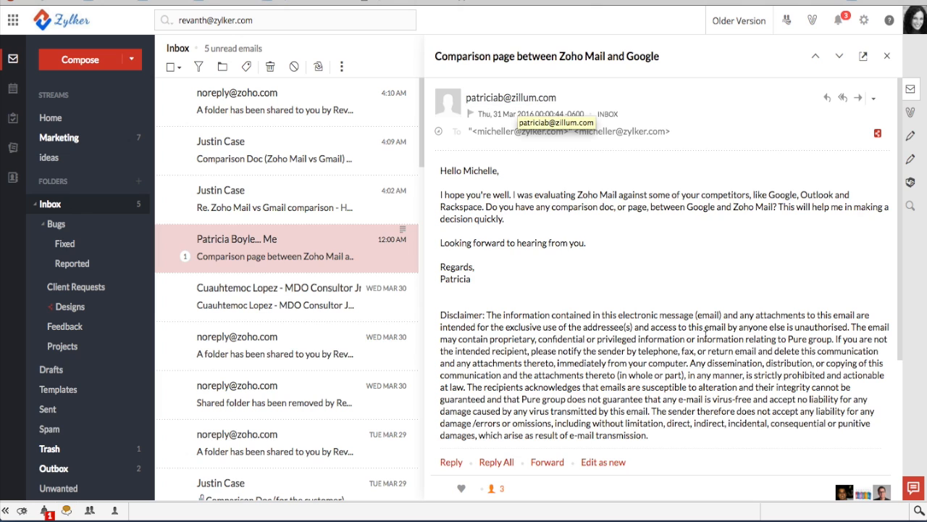
{"action": "left_click", "coordinate": [918, 511]}
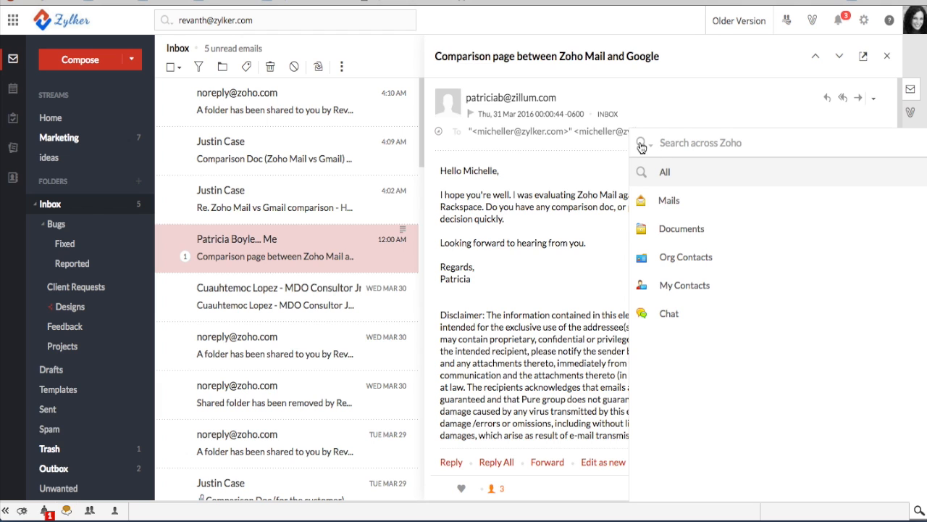
{"action": "left_click", "coordinate": [920, 510]}
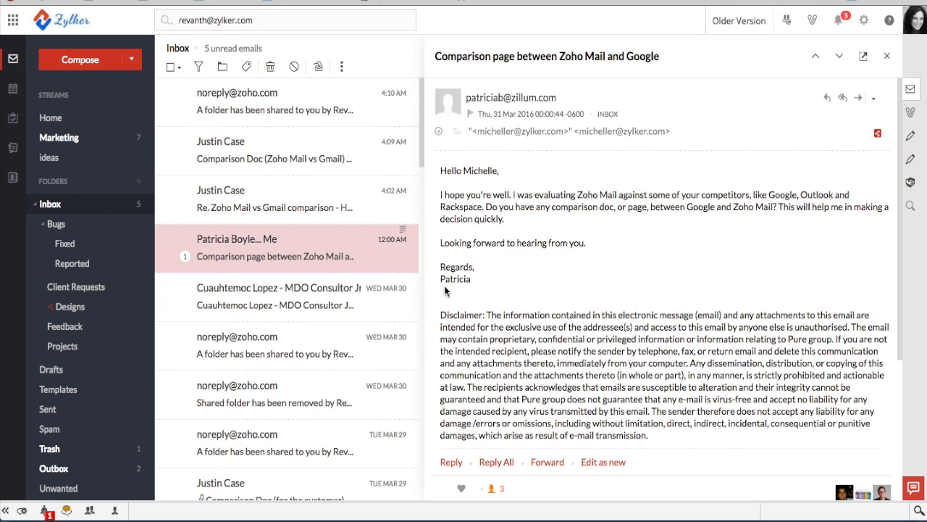
{"action": "left_click", "coordinate": [866, 22]}
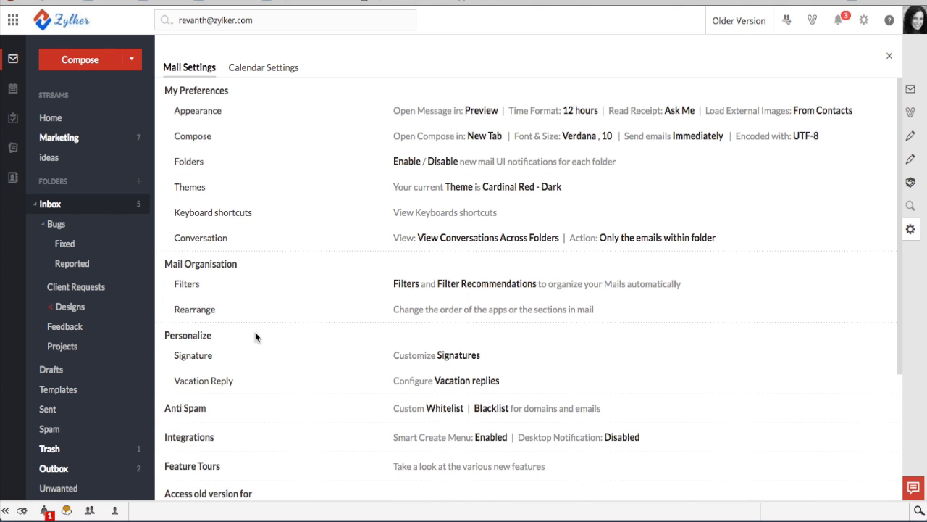
Scroll through the Mail Settings list to review its sections, such as Mail Organisation and Anti Spam
{"action": "scroll", "coordinate": [393, 293], "scroll_direction": "down", "scroll_amount": 3}
{"action": "scroll", "coordinate": [393, 293], "scroll_direction": "up", "scroll_amount": 3}
{"action": "scroll", "coordinate": [394, 294], "scroll_direction": "down", "scroll_amount": 4}
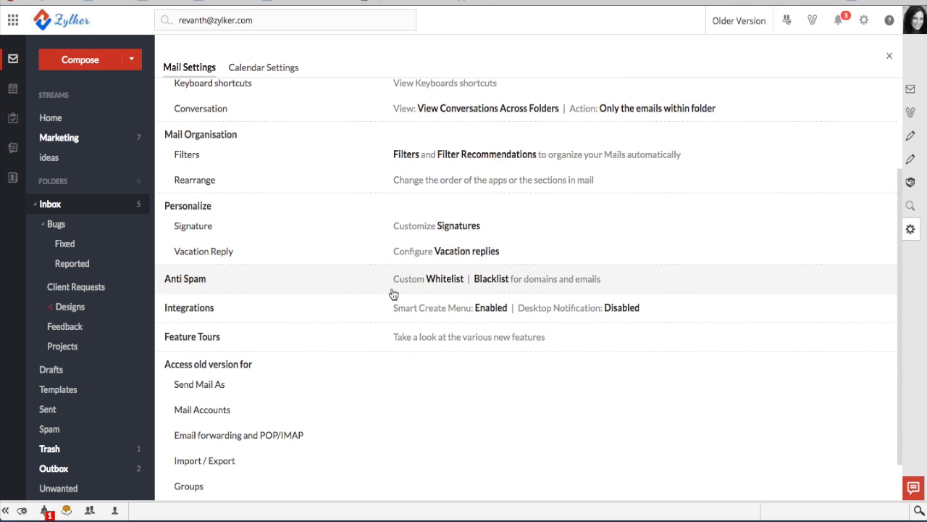
{"action": "scroll", "coordinate": [394, 294], "scroll_direction": "up", "scroll_amount": 2}
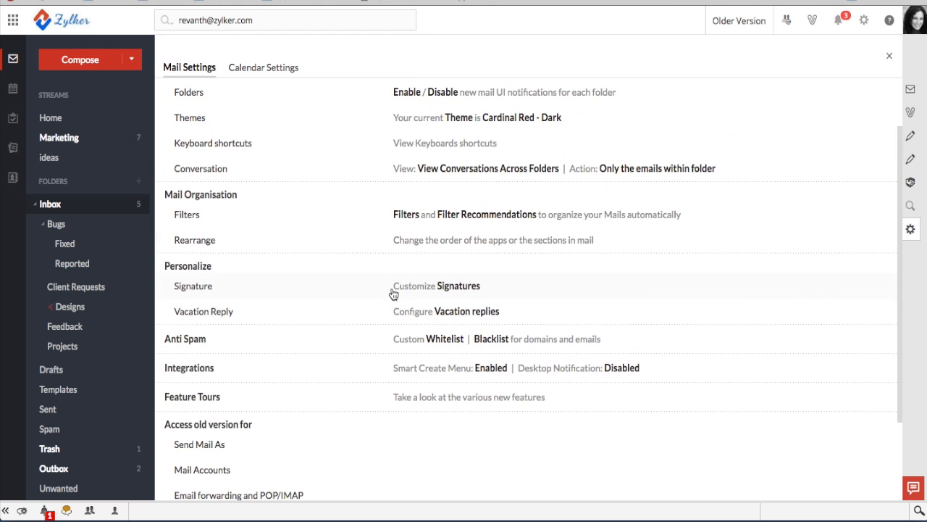
Bring up the keyboard shortcuts list and scroll through its tables
{"action": "left_click", "coordinate": [456, 148]}
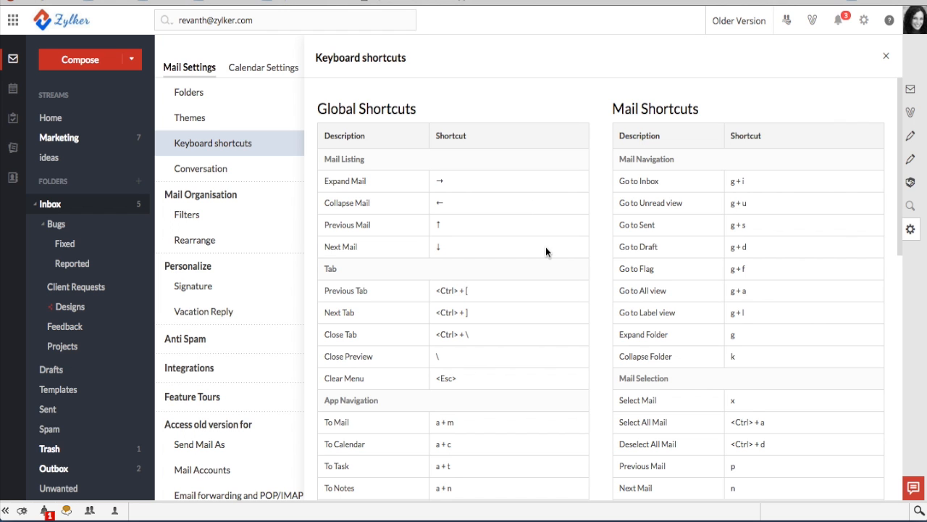
{"action": "scroll", "coordinate": [545, 246], "scroll_direction": "down", "scroll_amount": 5}
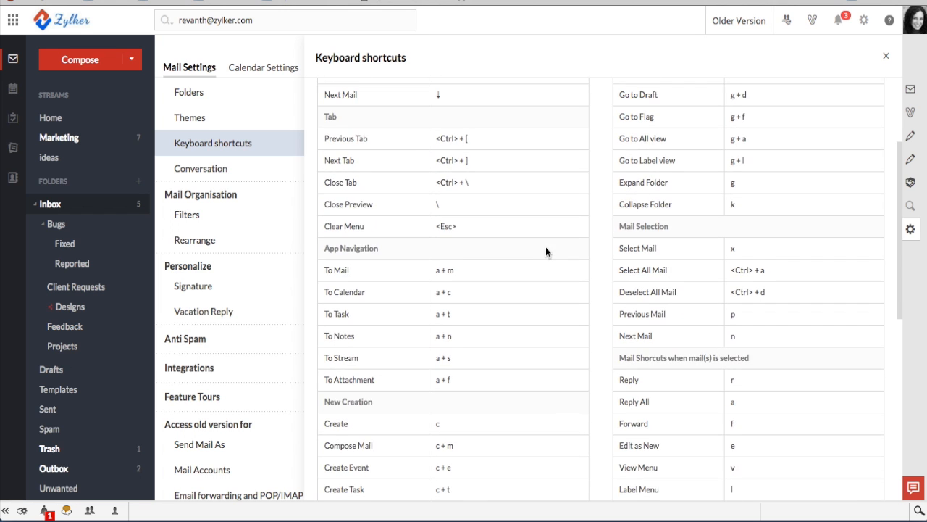
{"action": "scroll", "coordinate": [545, 251], "scroll_direction": "down", "scroll_amount": 3}
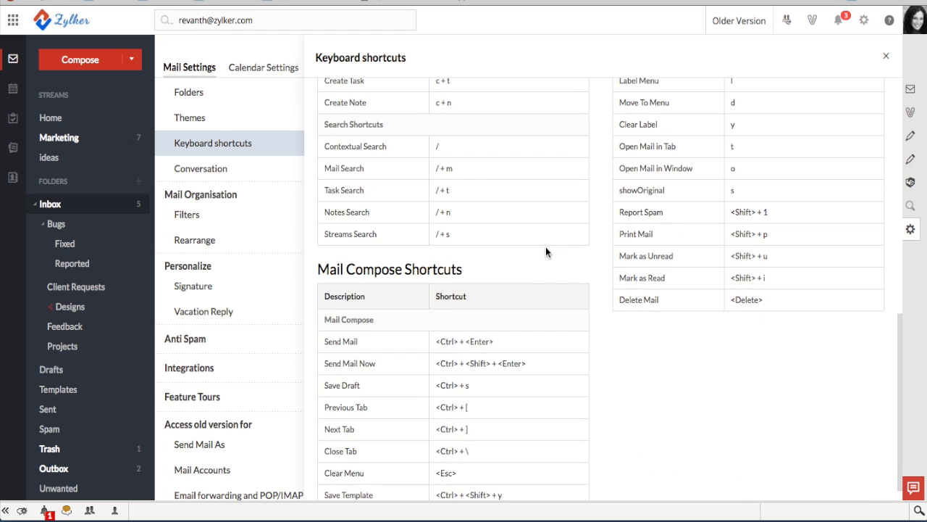
{"action": "scroll", "coordinate": [545, 252], "scroll_direction": "down", "scroll_amount": 2}
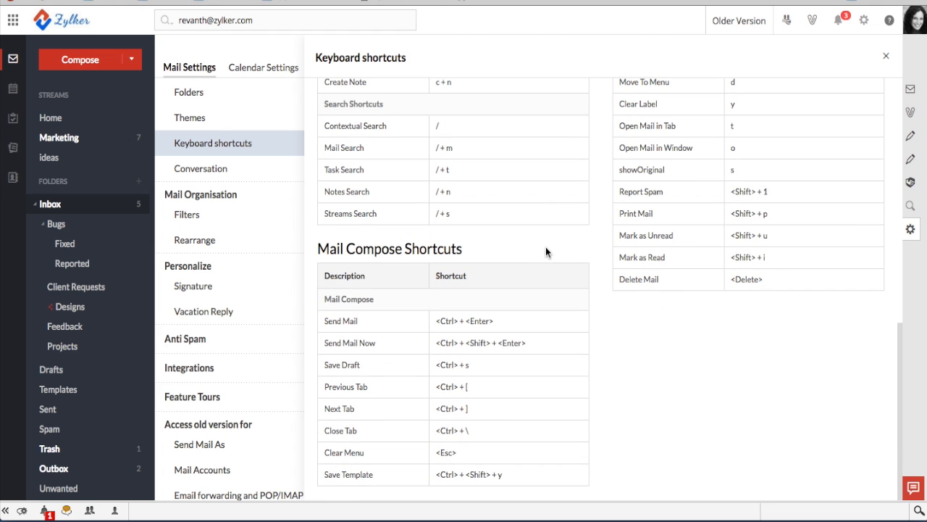
{"action": "scroll", "coordinate": [545, 246], "scroll_direction": "up", "scroll_amount": 5}
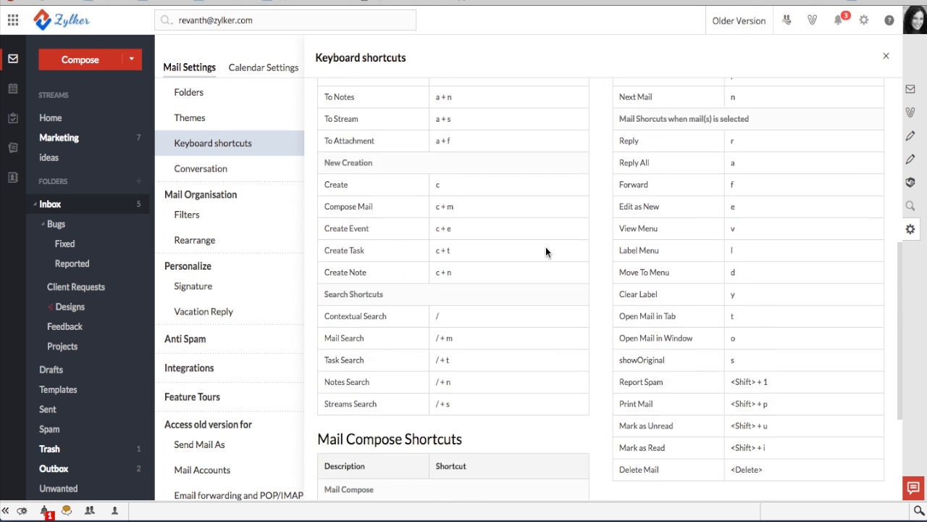
{"action": "scroll", "coordinate": [545, 246], "scroll_direction": "down", "scroll_amount": 5}
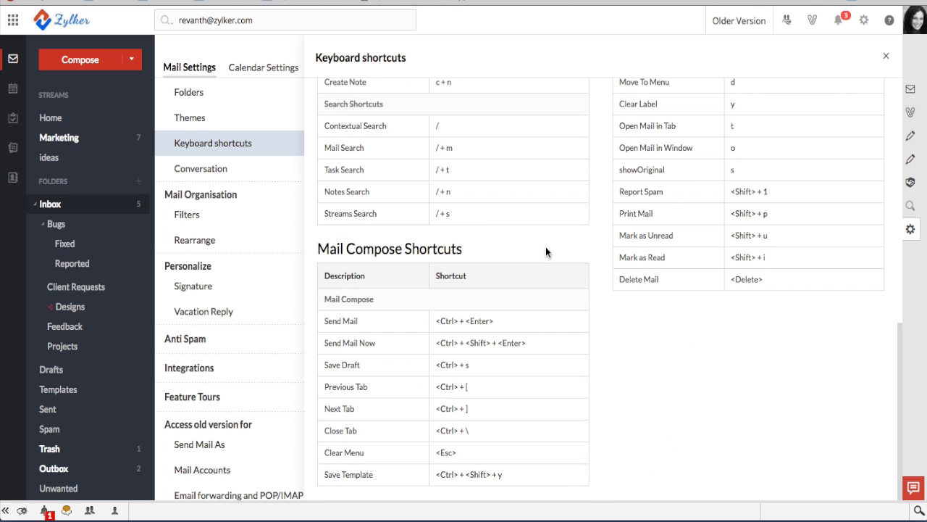
Close the shortcuts panel and Mail Settings to return to the Inbox
{"action": "left_click", "coordinate": [887, 57]}
{"action": "scroll", "coordinate": [472, 286], "scroll_direction": "up", "scroll_amount": 2}
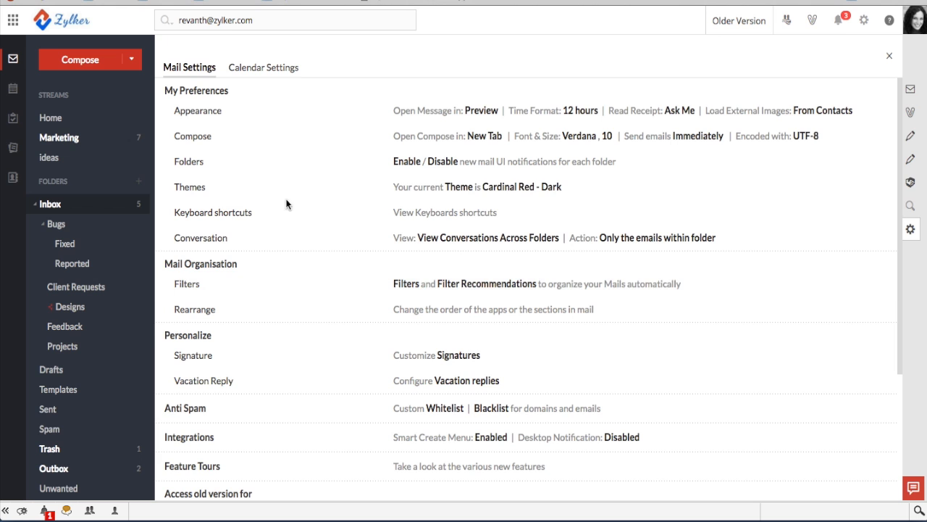
{"action": "left_click", "coordinate": [50, 206]}
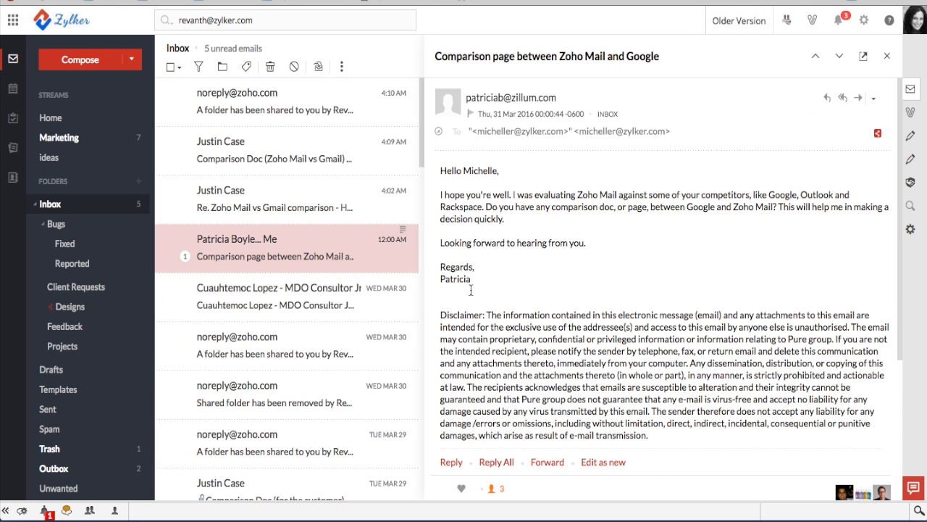